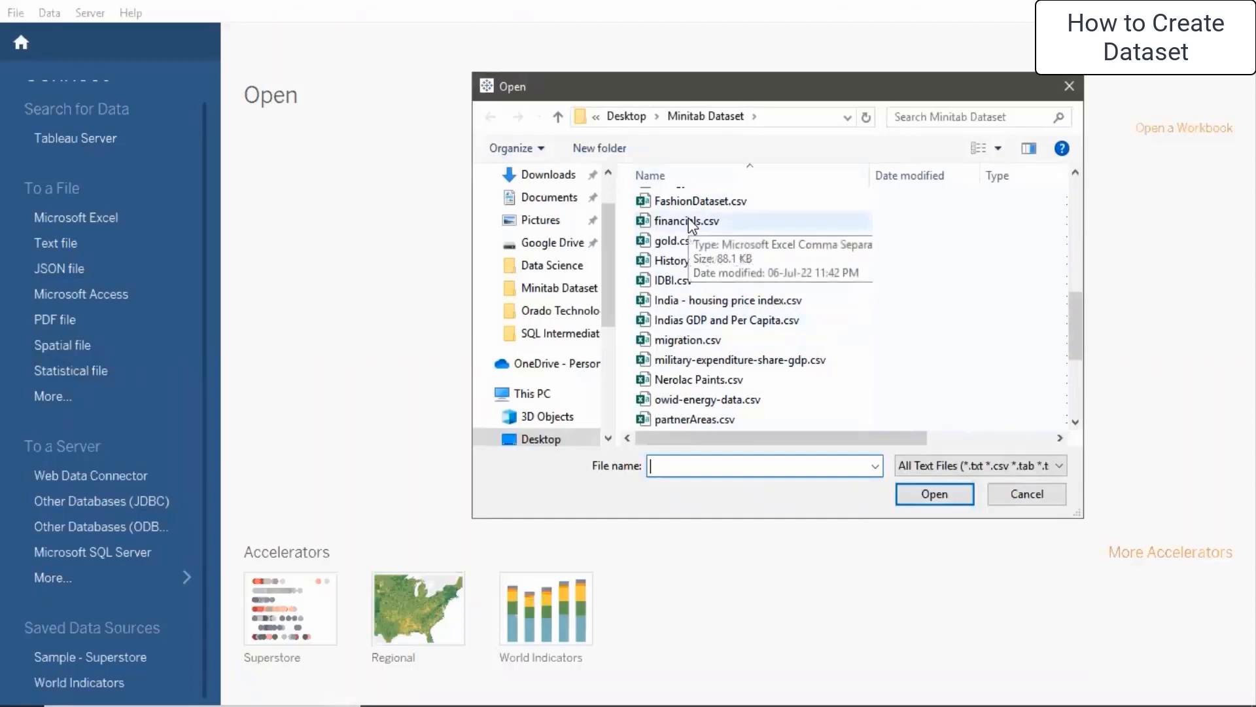
Connect to the text file financials.csv in the Minitab Dataset folder and open Sheet 1
{"action": "left_click", "coordinate": [692, 222]}
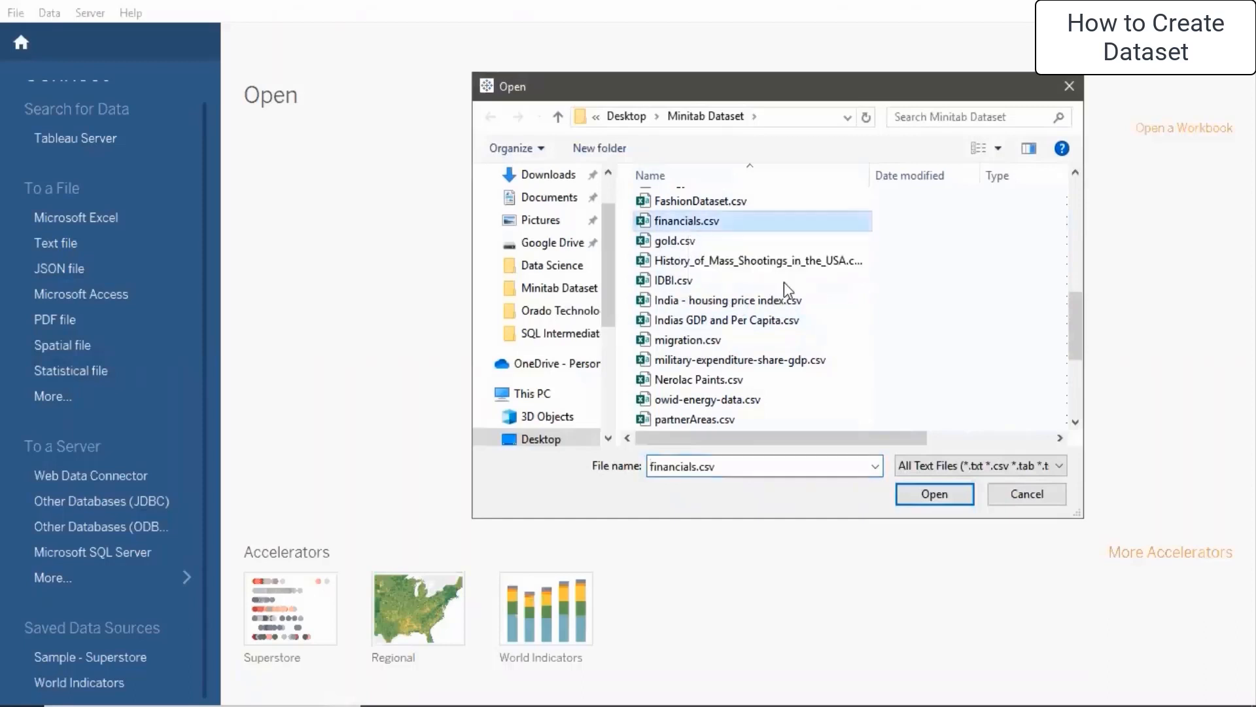
{"action": "left_click", "coordinate": [933, 494]}
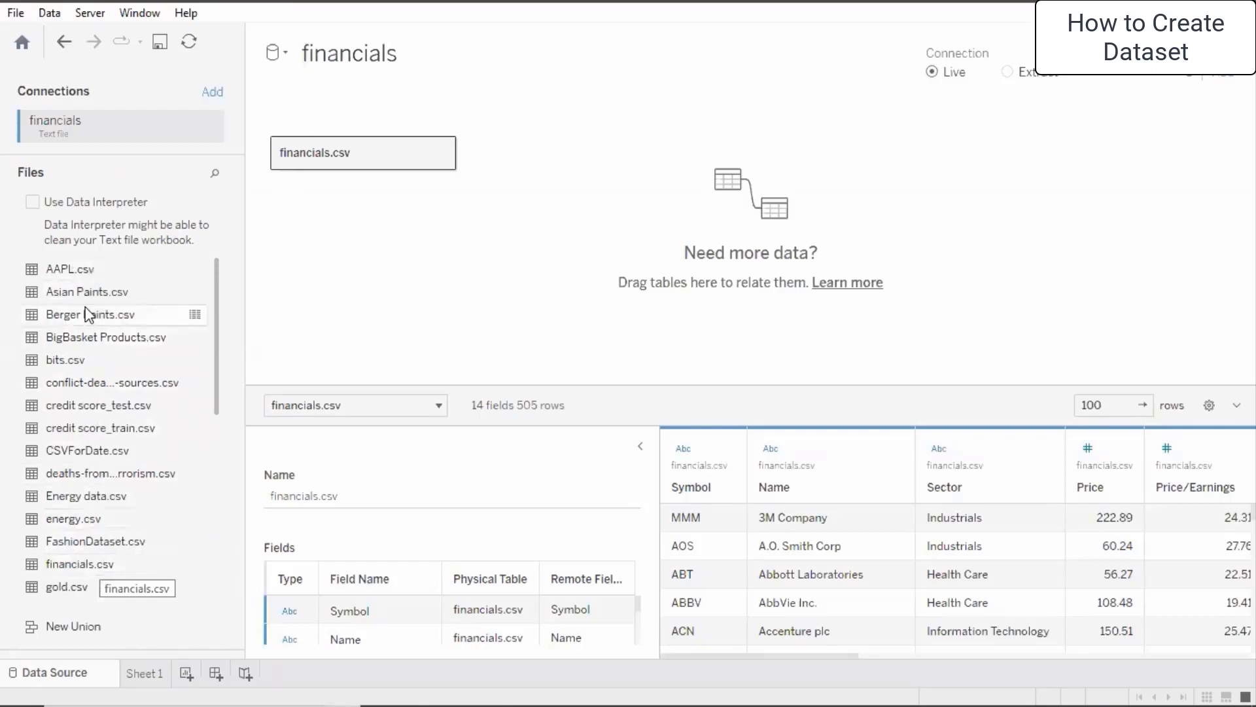
{"action": "left_click", "coordinate": [141, 673]}
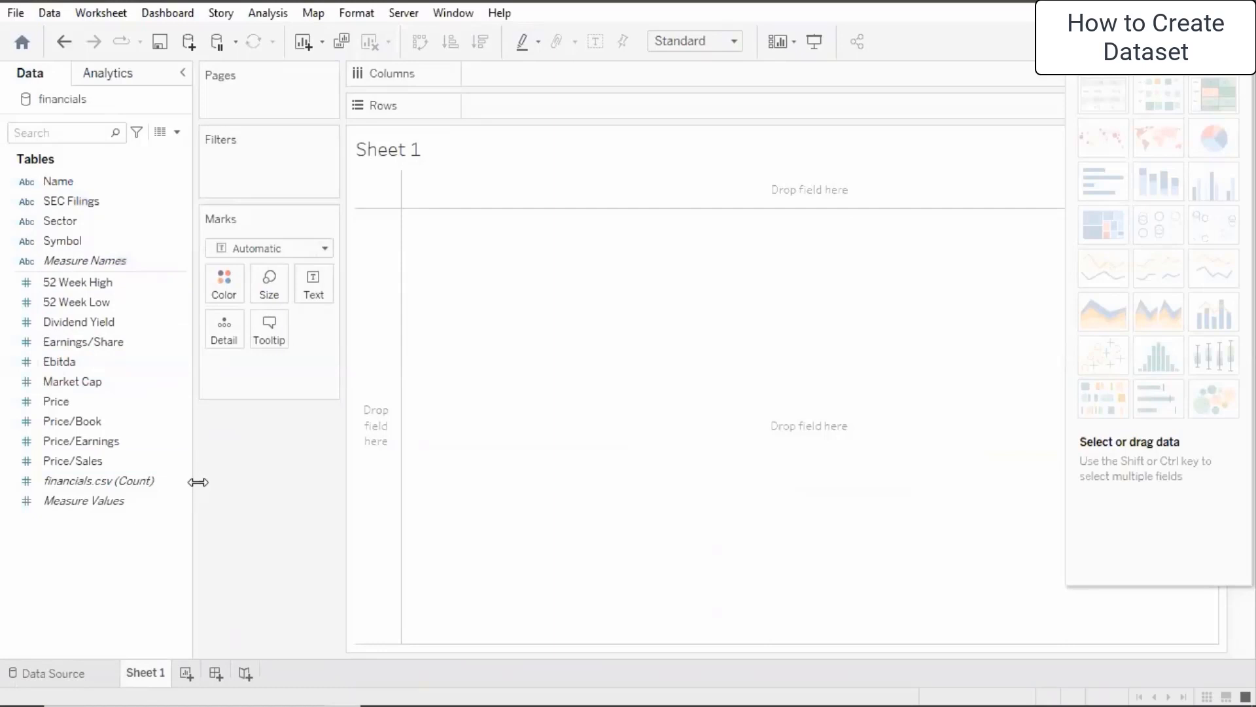
Build a bar chart on Sheet 1 with 52 Week High on Columns and Name on Rows
{"action": "left_click_drag", "start_coordinate": [101, 288], "coordinate": [683, 309]}
{"action": "key", "text": "ctrl+z"}
{"action": "left_click_drag", "start_coordinate": [83, 279], "coordinate": [668, 69]}
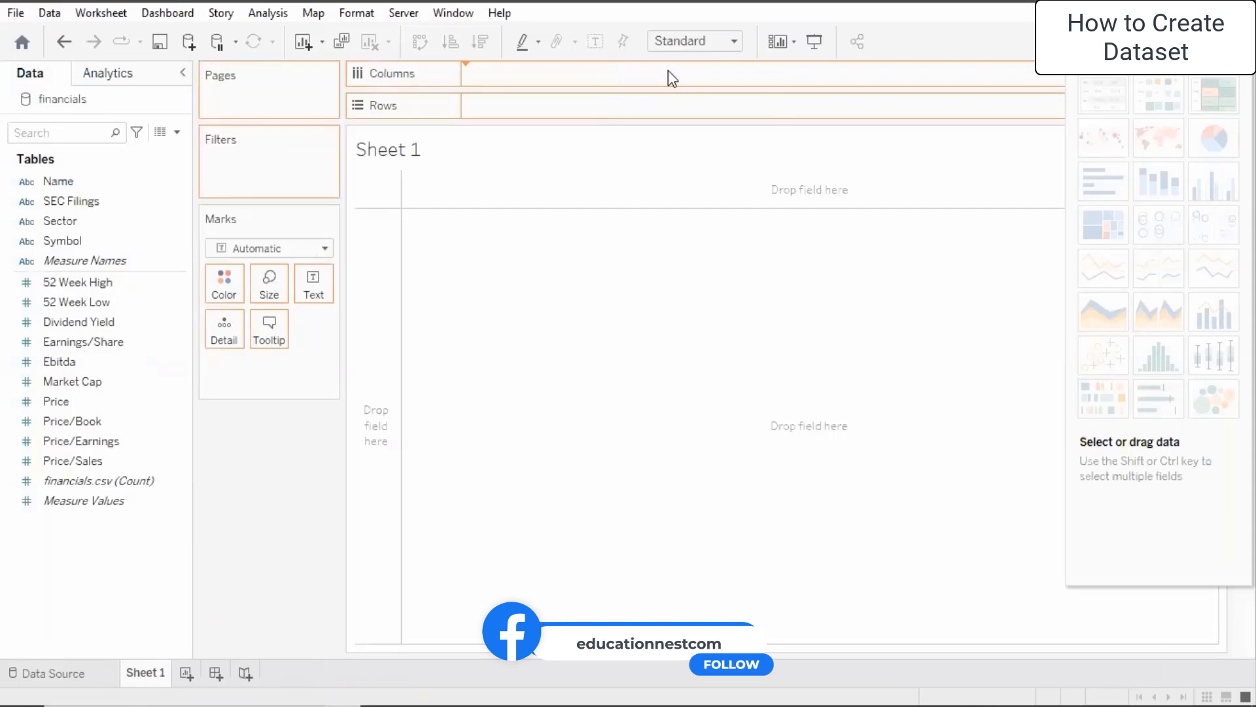
{"action": "left_click_drag", "start_coordinate": [50, 182], "coordinate": [639, 106]}
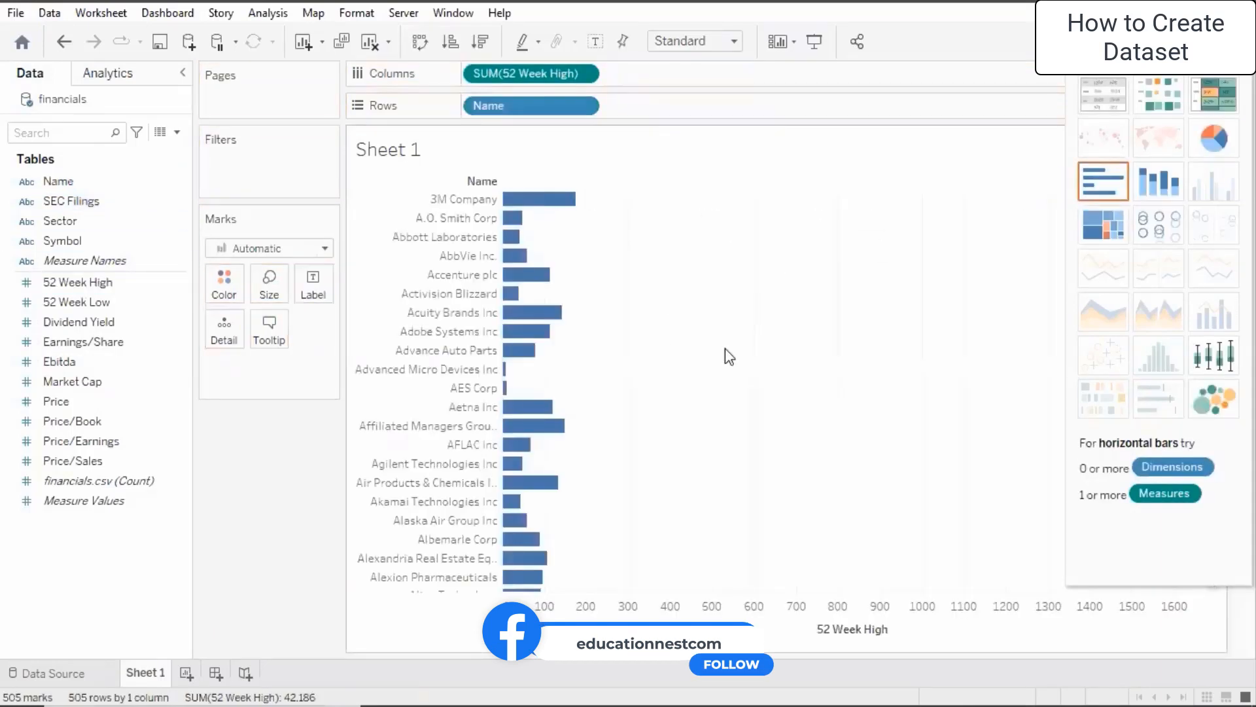
Examine the 52 Week High bars of the companies, including AutoZone Inc, and the topic table in the certification PDF in the browser
{"action": "scroll", "coordinate": [695, 403], "scroll_direction": "down", "scroll_amount": 1}
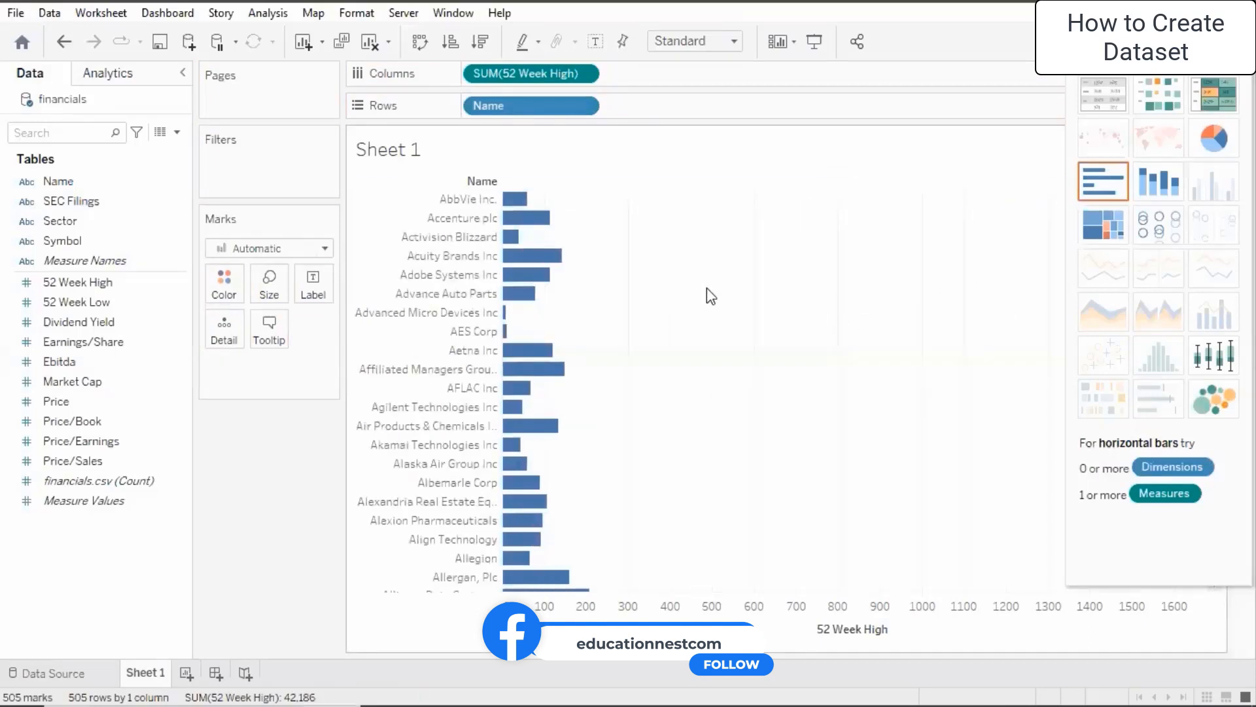
{"action": "scroll", "coordinate": [595, 280], "scroll_direction": "up", "scroll_amount": 1}
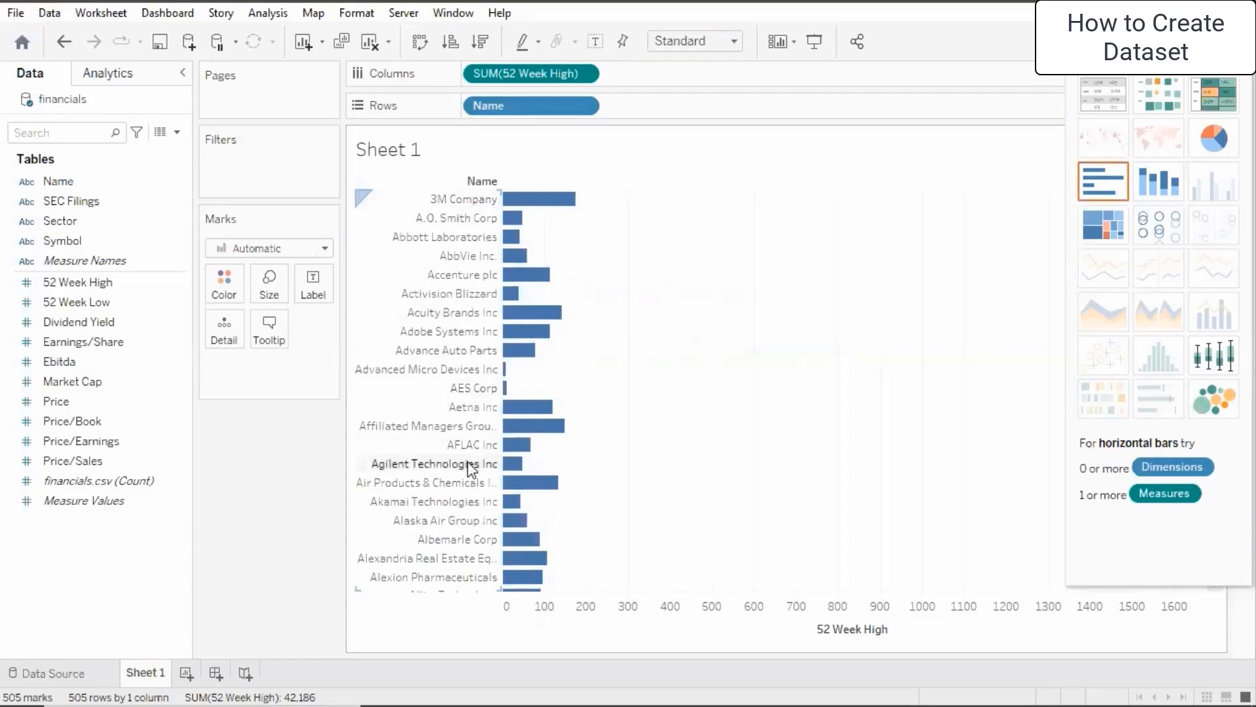
{"action": "scroll", "coordinate": [471, 471], "scroll_direction": "down", "scroll_amount": 20}
{"action": "scroll", "coordinate": [468, 470], "scroll_direction": "down", "scroll_amount": 3}
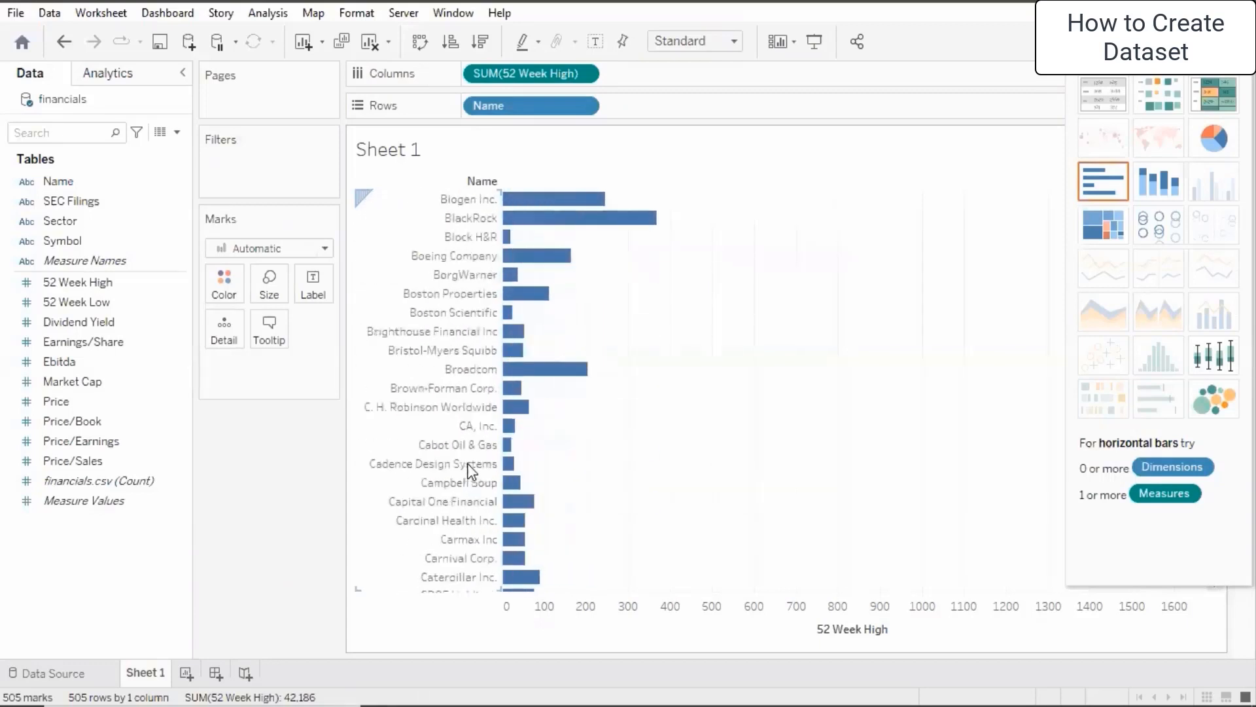
{"action": "scroll", "coordinate": [504, 446], "scroll_direction": "up", "scroll_amount": 9}
{"action": "mouse_move", "coordinate": [693, 517]}
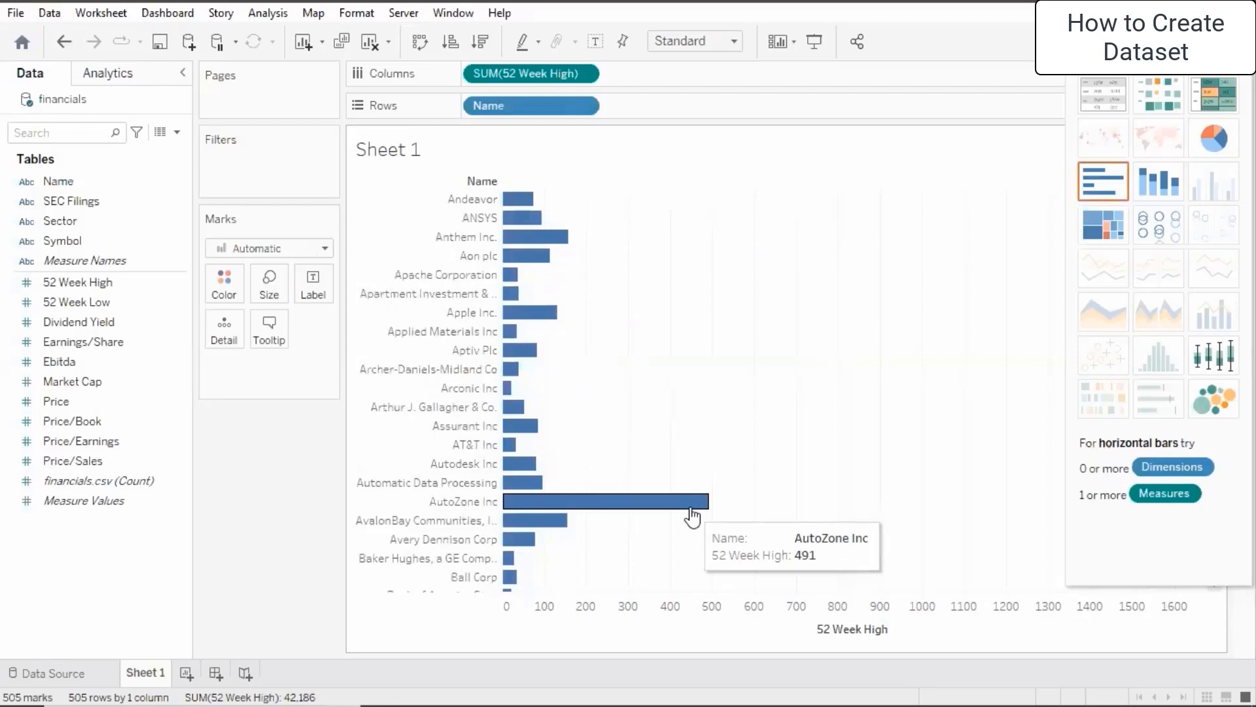
{"action": "mouse_move", "coordinate": [516, 285]}
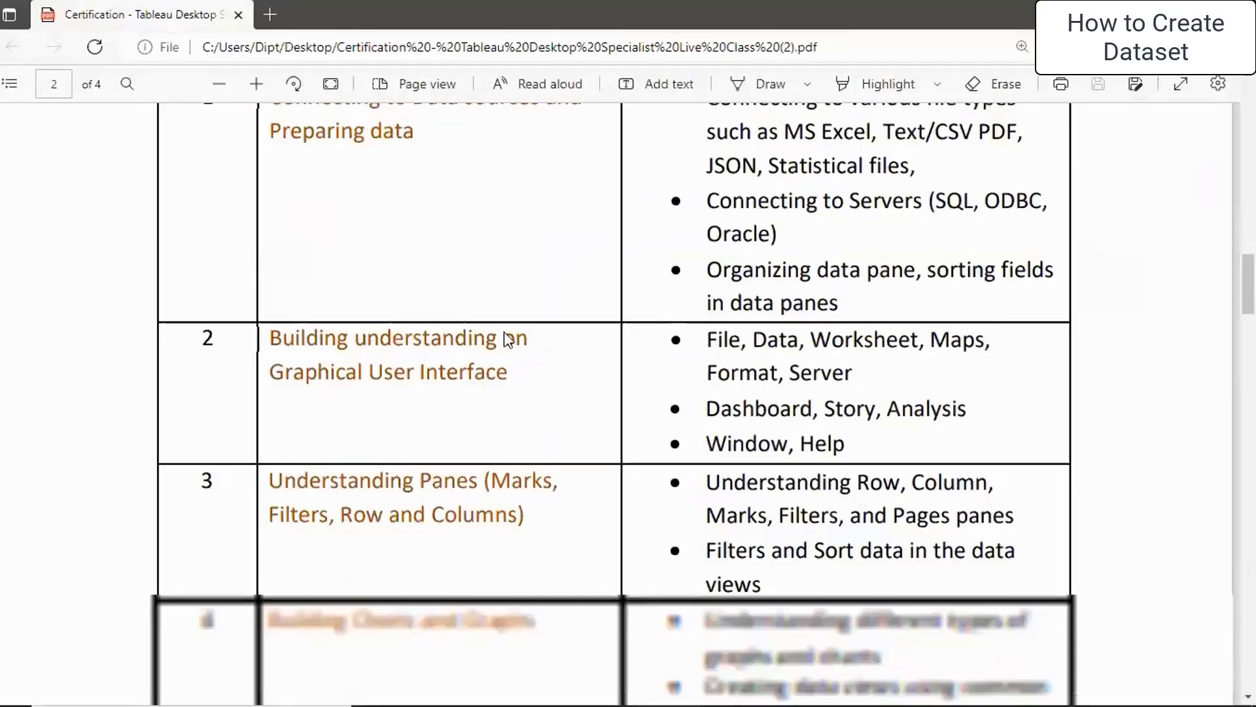
{"action": "scroll", "coordinate": [463, 525], "scroll_direction": "down", "scroll_amount": 3}
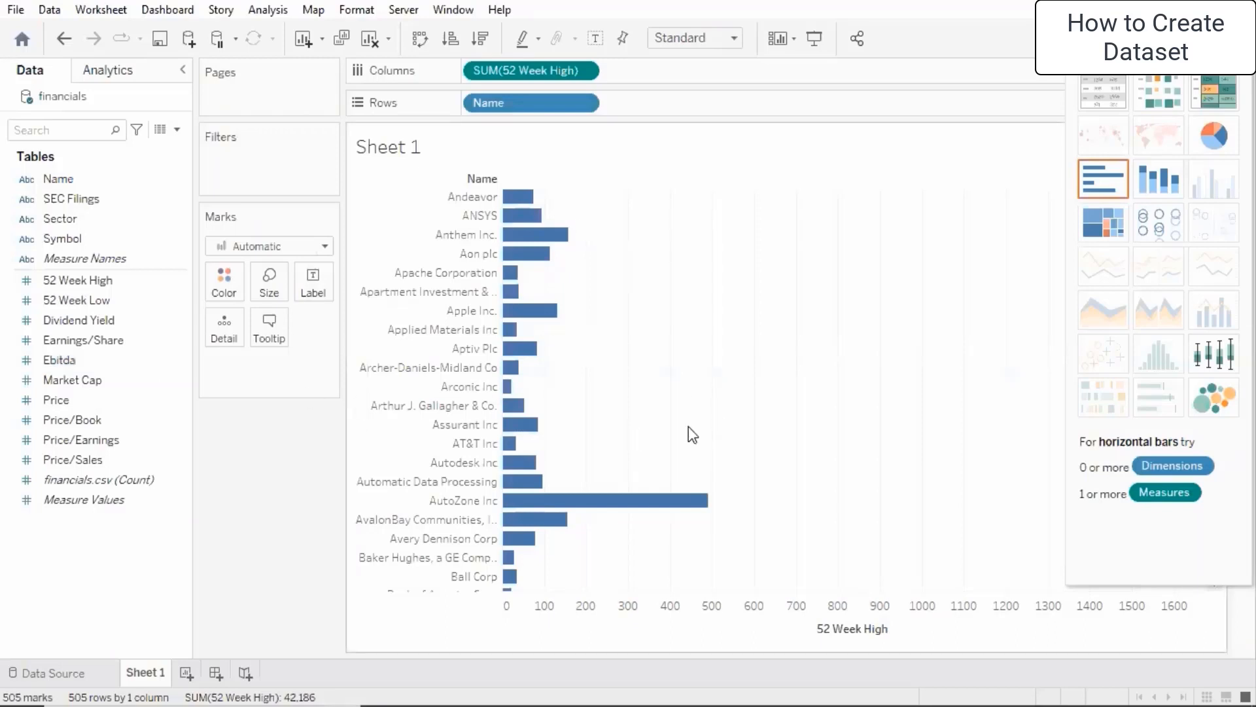
Try the 52 Week High chart as stacked bars and as a pie chart, and return it to horizontal bars
{"action": "left_click", "coordinate": [1161, 178]}
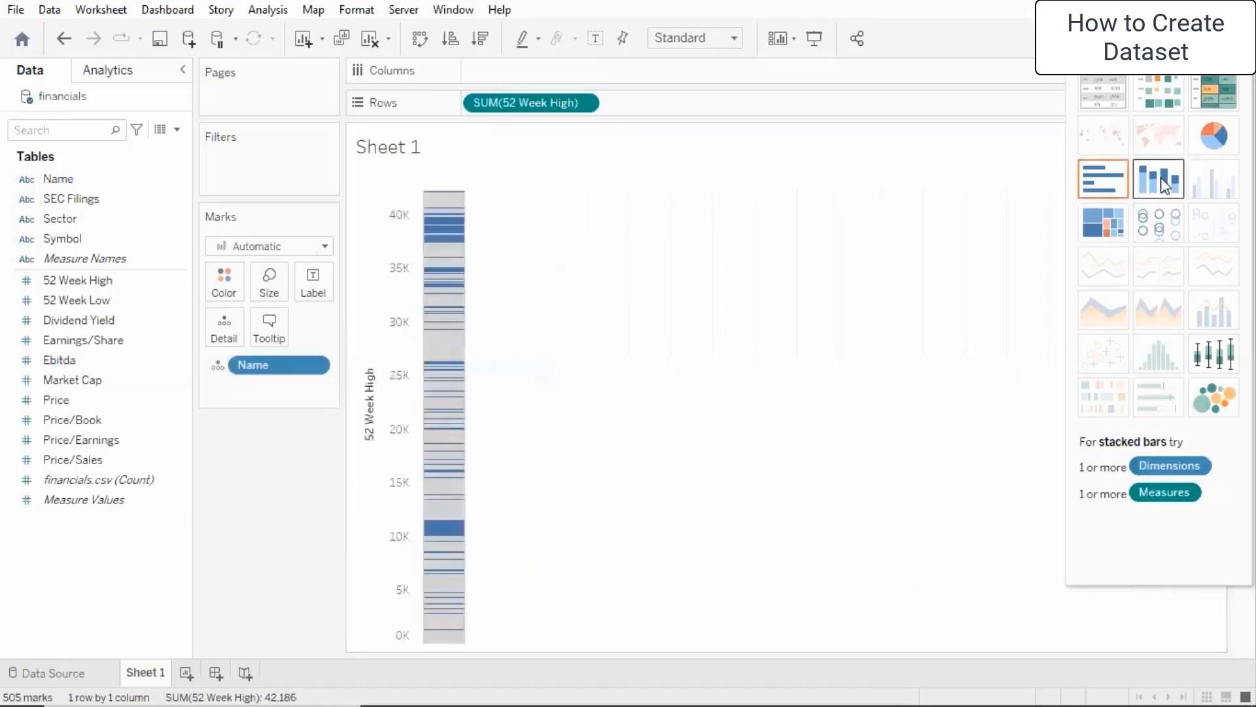
{"action": "left_click", "coordinate": [1217, 134]}
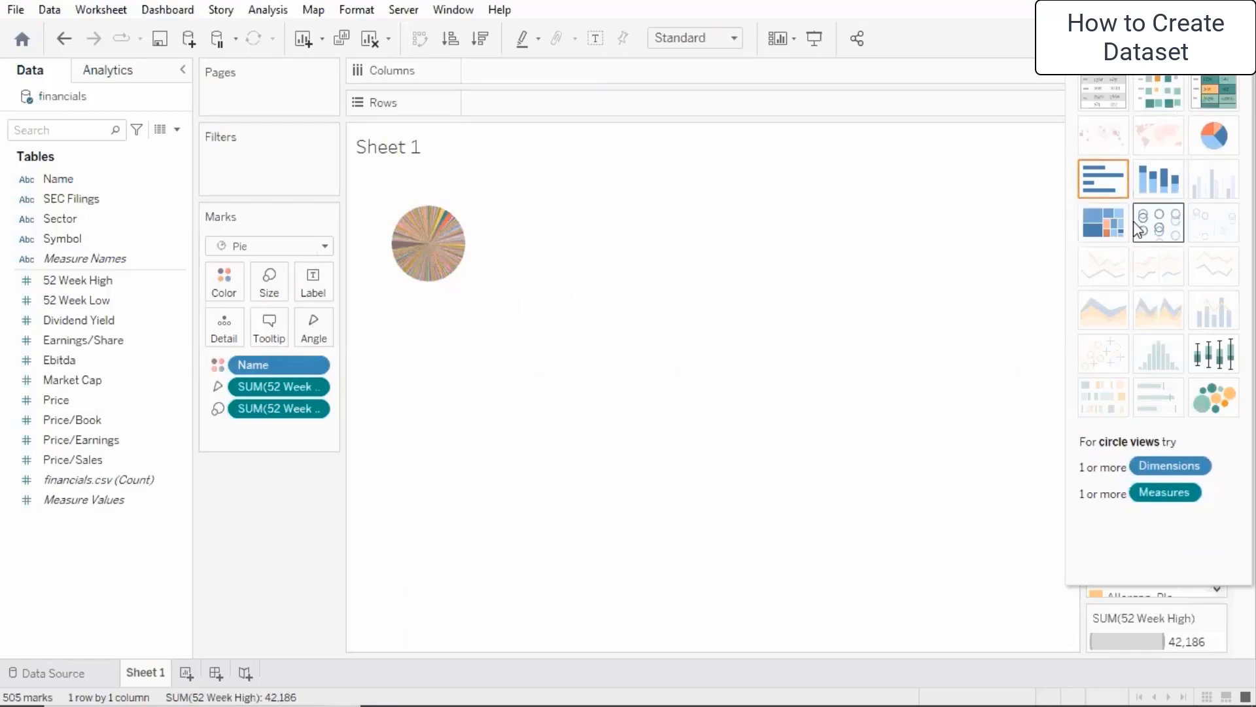
{"action": "left_click", "coordinate": [1103, 180]}
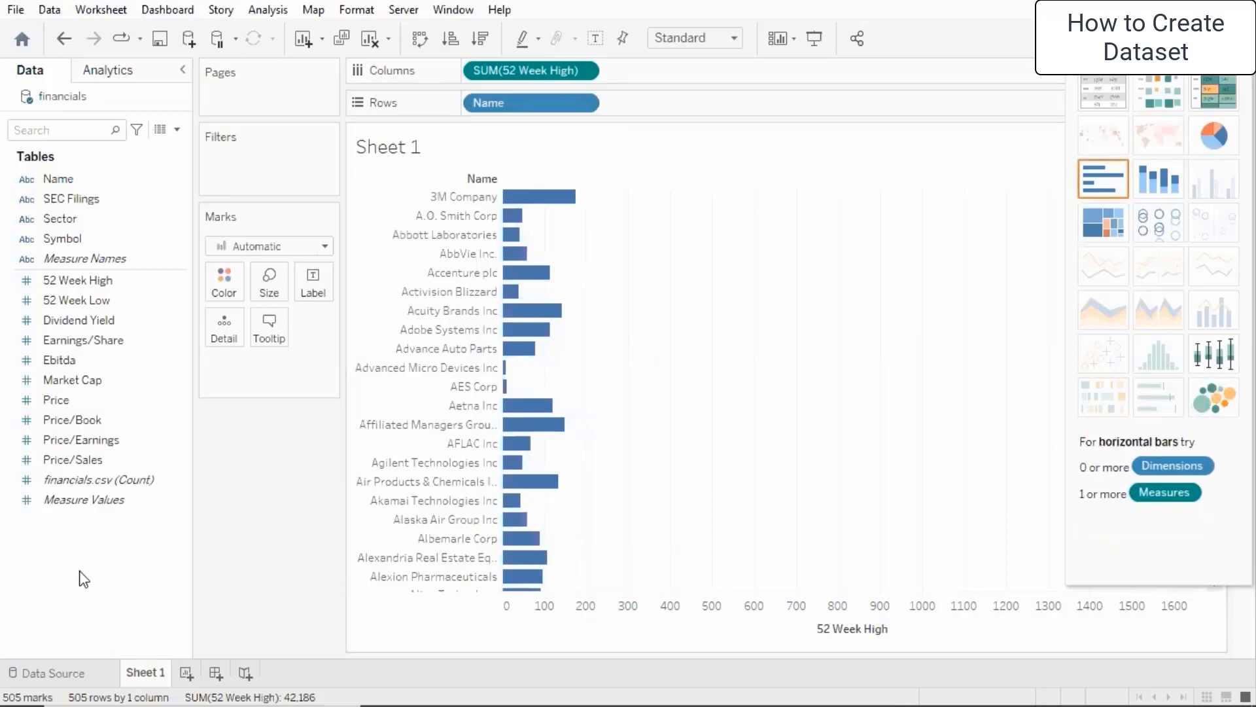
Close the financials data source and accept the deletion of the sheets that use it
{"action": "left_click", "coordinate": [84, 671]}
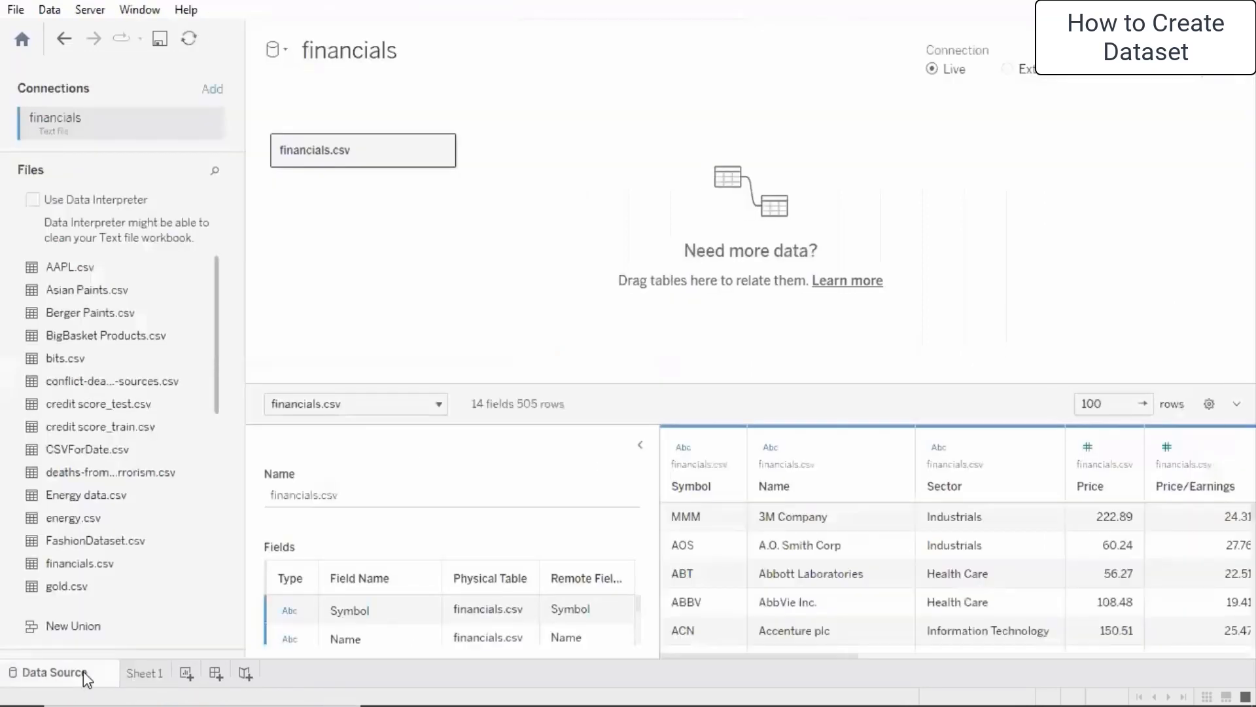
{"action": "left_click", "coordinate": [49, 9]}
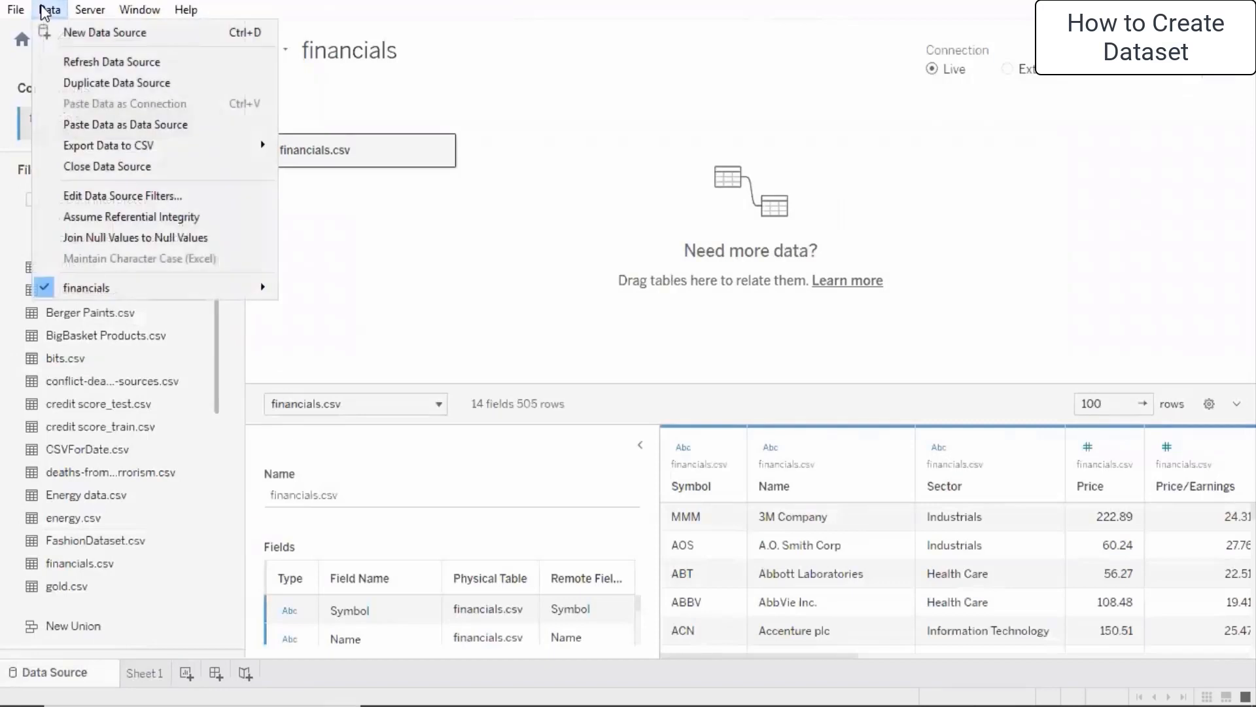
{"action": "left_click", "coordinate": [96, 168]}
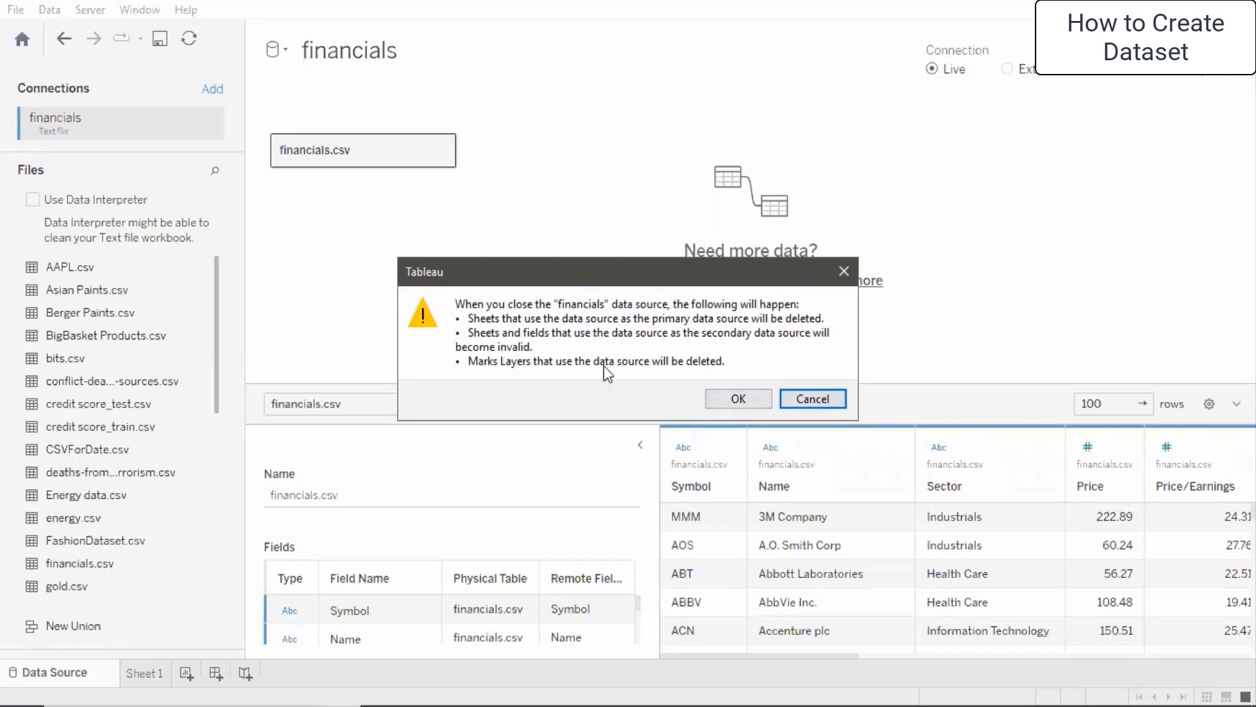
{"action": "left_click", "coordinate": [738, 399]}
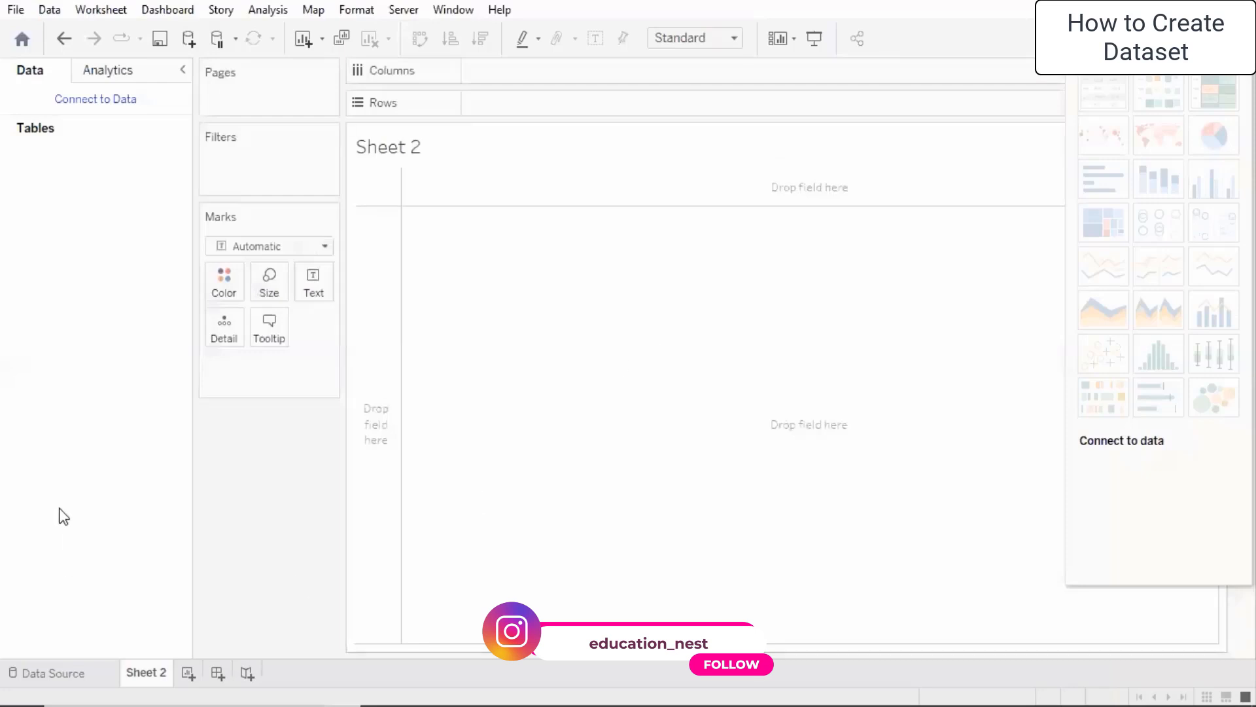
Connect to the statistical file "diabetes - new variable.sav" in the SPSS datasets folder
{"action": "left_click", "coordinate": [65, 672]}
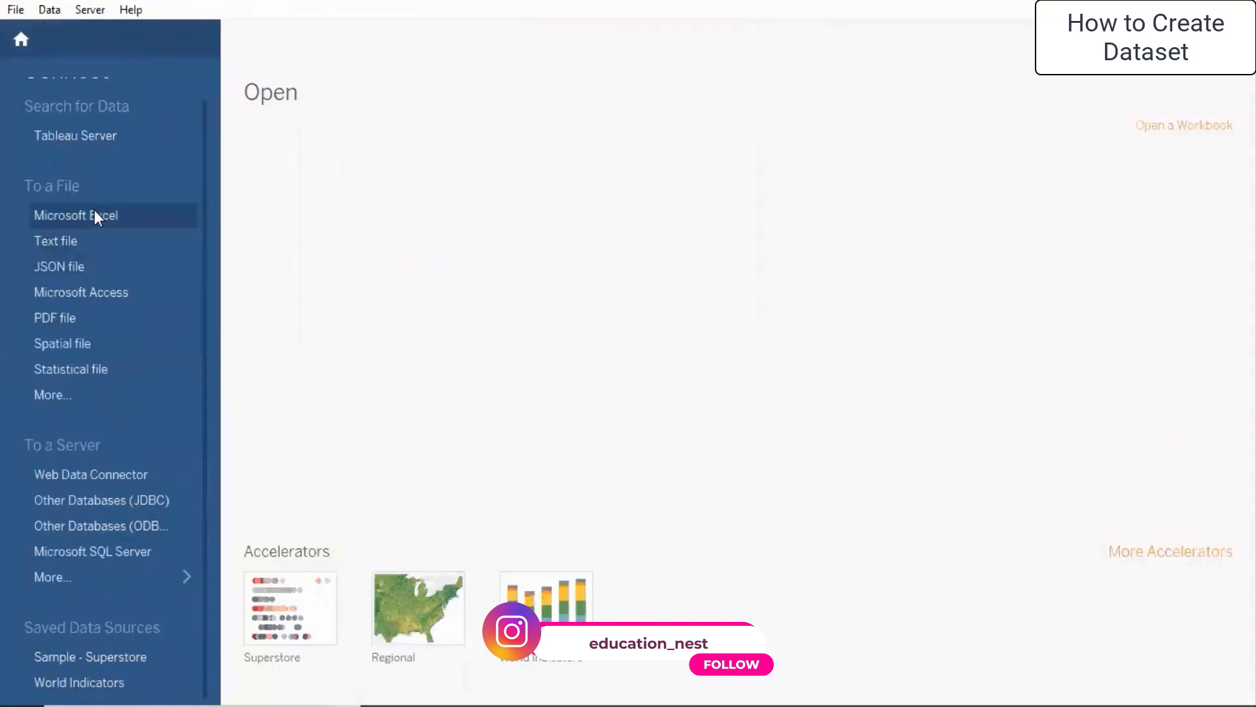
{"action": "left_click", "coordinate": [94, 371]}
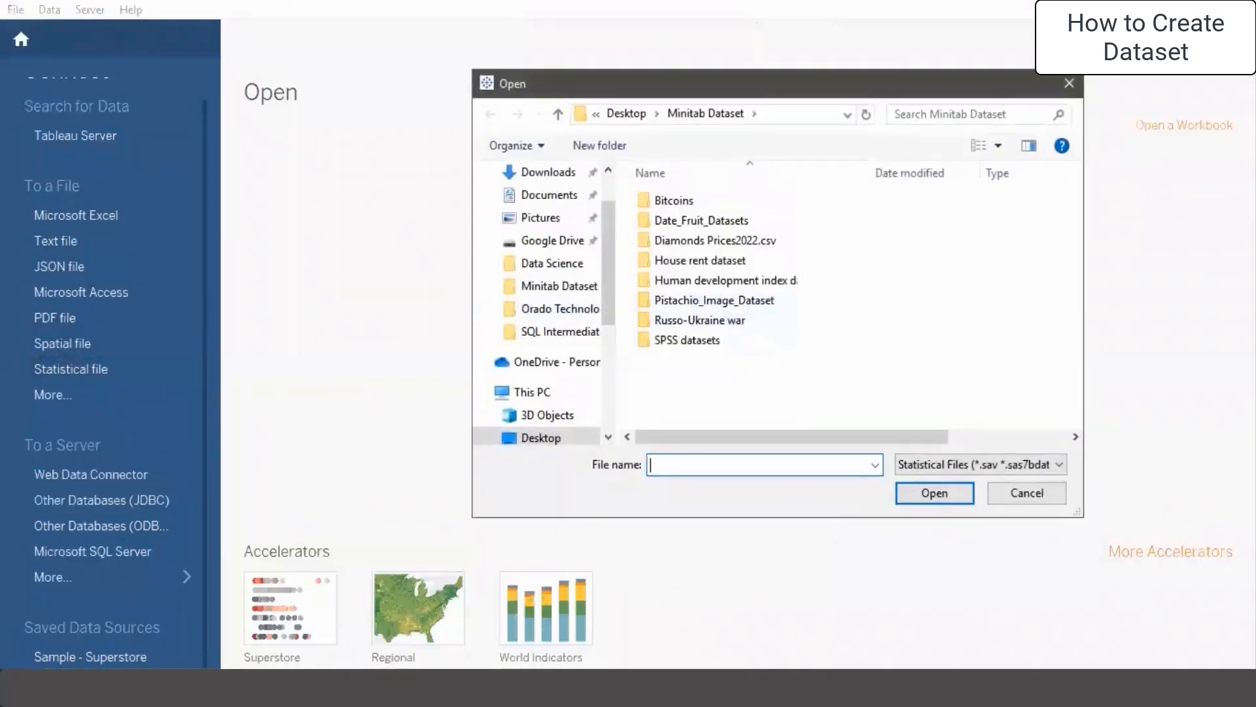
{"action": "left_click", "coordinate": [553, 443]}
{"action": "double_click", "coordinate": [680, 217]}
{"action": "double_click", "coordinate": [687, 201]}
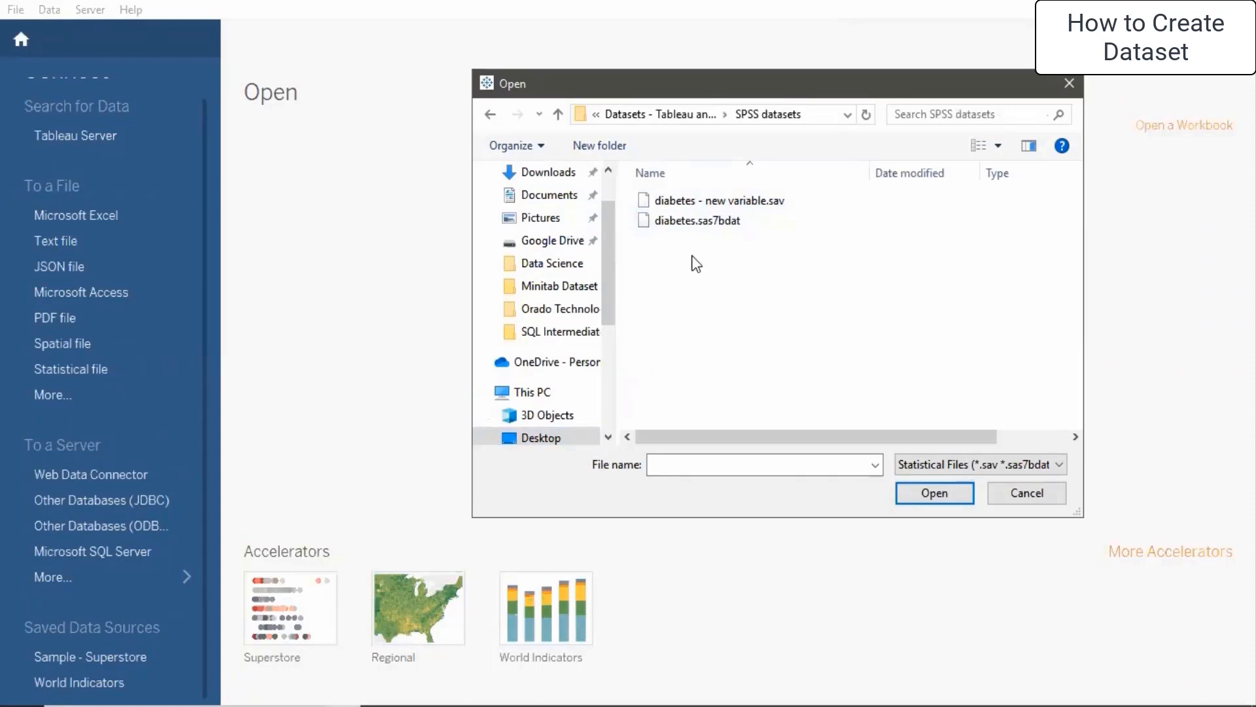
{"action": "left_click", "coordinate": [790, 205]}
{"action": "left_click", "coordinate": [915, 502]}
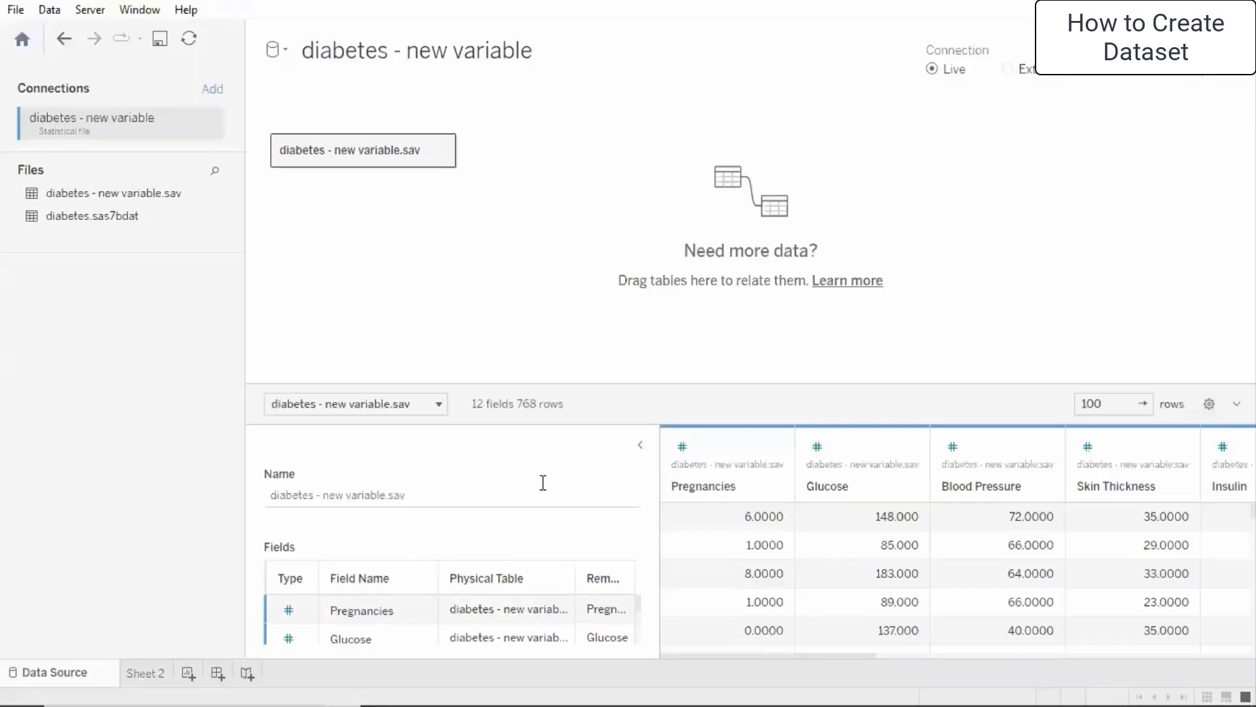
Build a bar chart on Sheet 2 with Sex on Rows and Glucose on Columns
{"action": "left_click", "coordinate": [154, 670]}
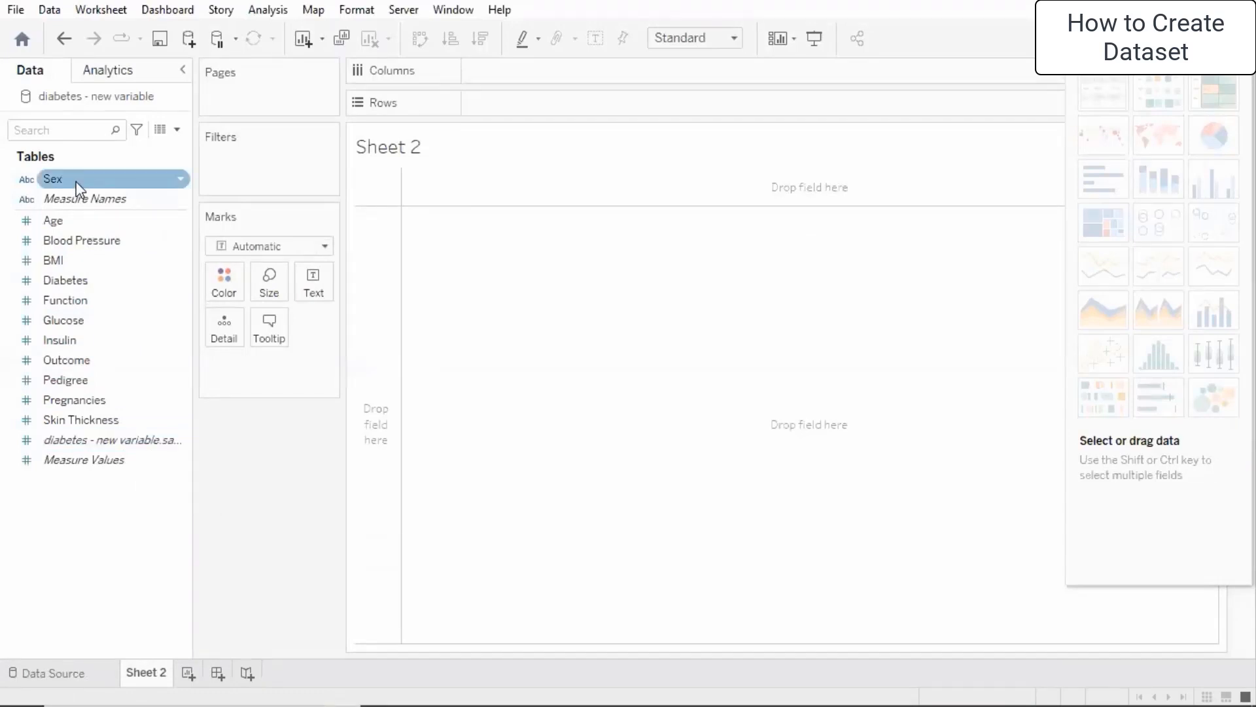
{"action": "left_click_drag", "start_coordinate": [76, 181], "coordinate": [571, 105]}
{"action": "left_click_drag", "start_coordinate": [571, 105], "coordinate": [571, 105]}
{"action": "mouse_move", "coordinate": [64, 320]}
{"action": "left_mouse_down"}
{"action": "mouse_move", "coordinate": [567, 85]}
{"action": "mouse_move", "coordinate": [567, 71]}
{"action": "left_mouse_up"}
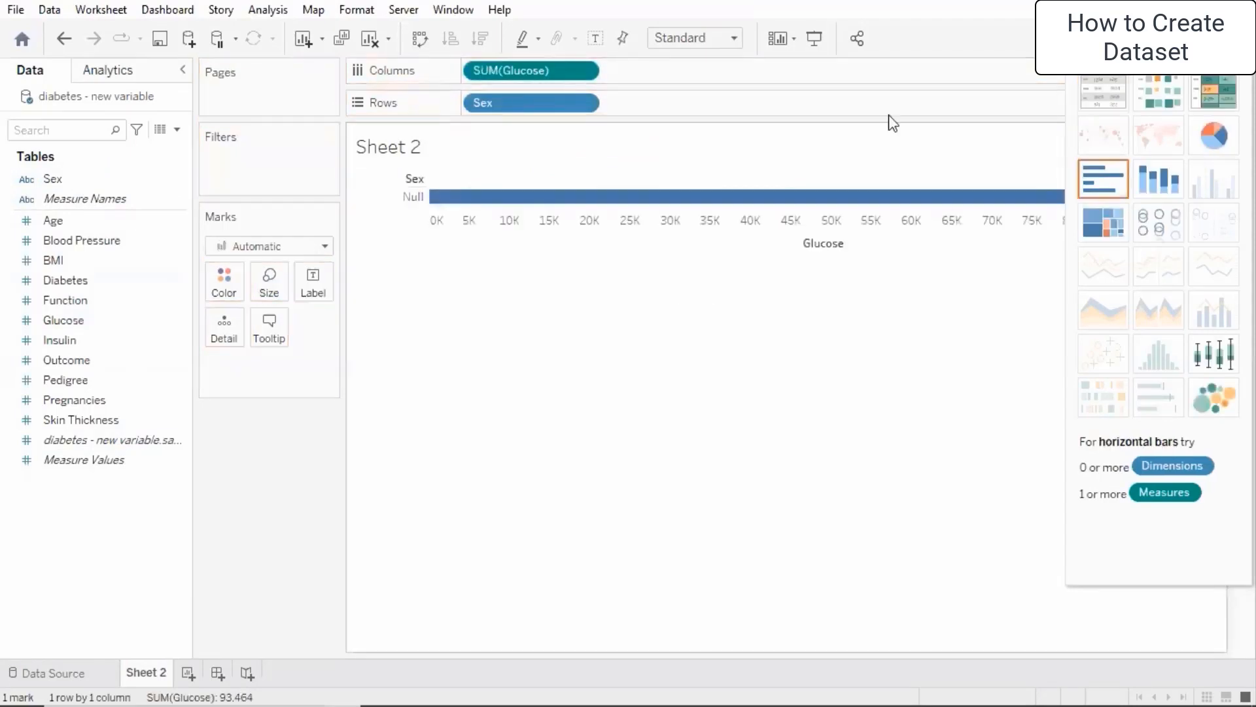
Try pie, horizontal bar and treemap views of Glucose by Sex, and set the chart to stacked bars
{"action": "left_click", "coordinate": [1159, 179]}
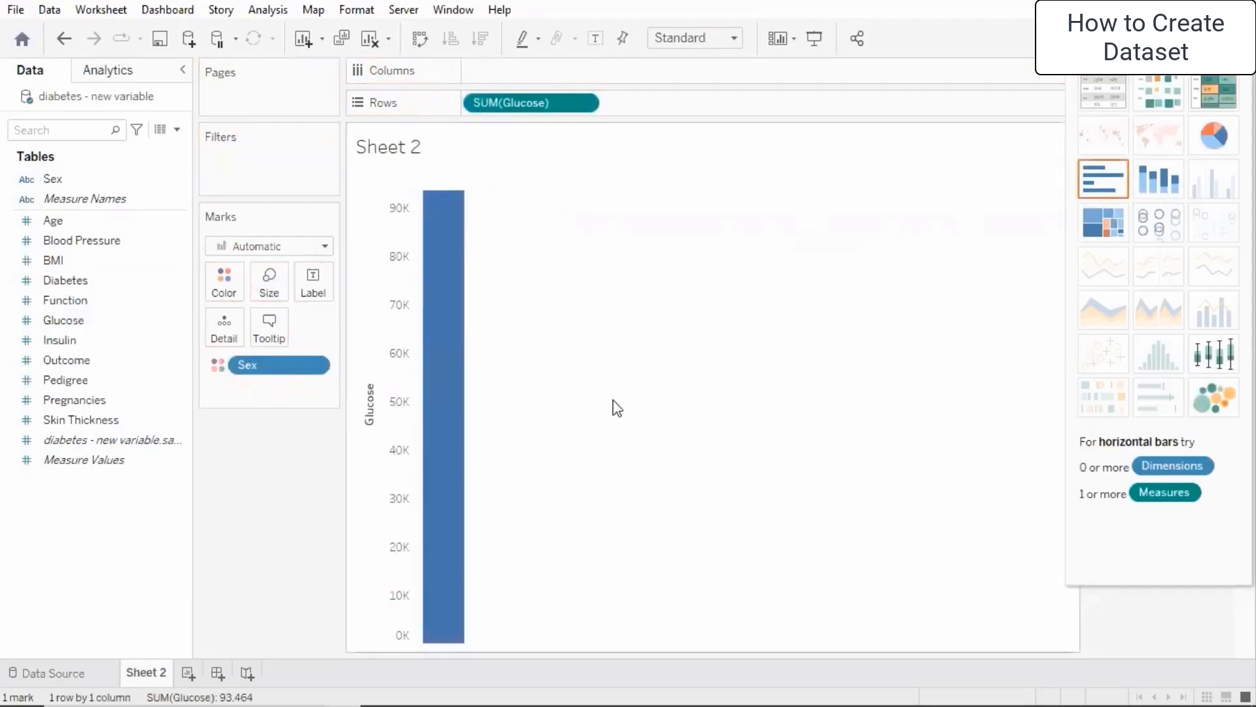
{"action": "left_click", "coordinate": [1214, 135]}
{"action": "left_click", "coordinate": [1164, 183]}
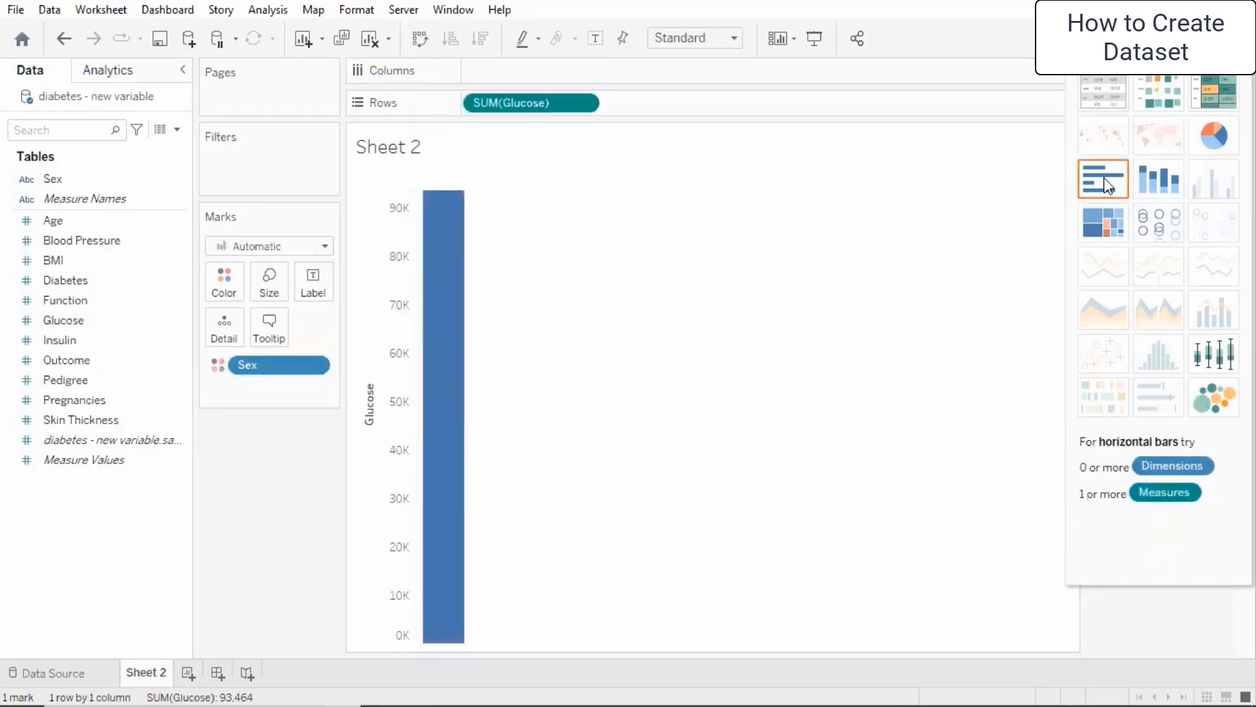
{"action": "left_click", "coordinate": [1104, 178]}
{"action": "left_click", "coordinate": [1105, 217]}
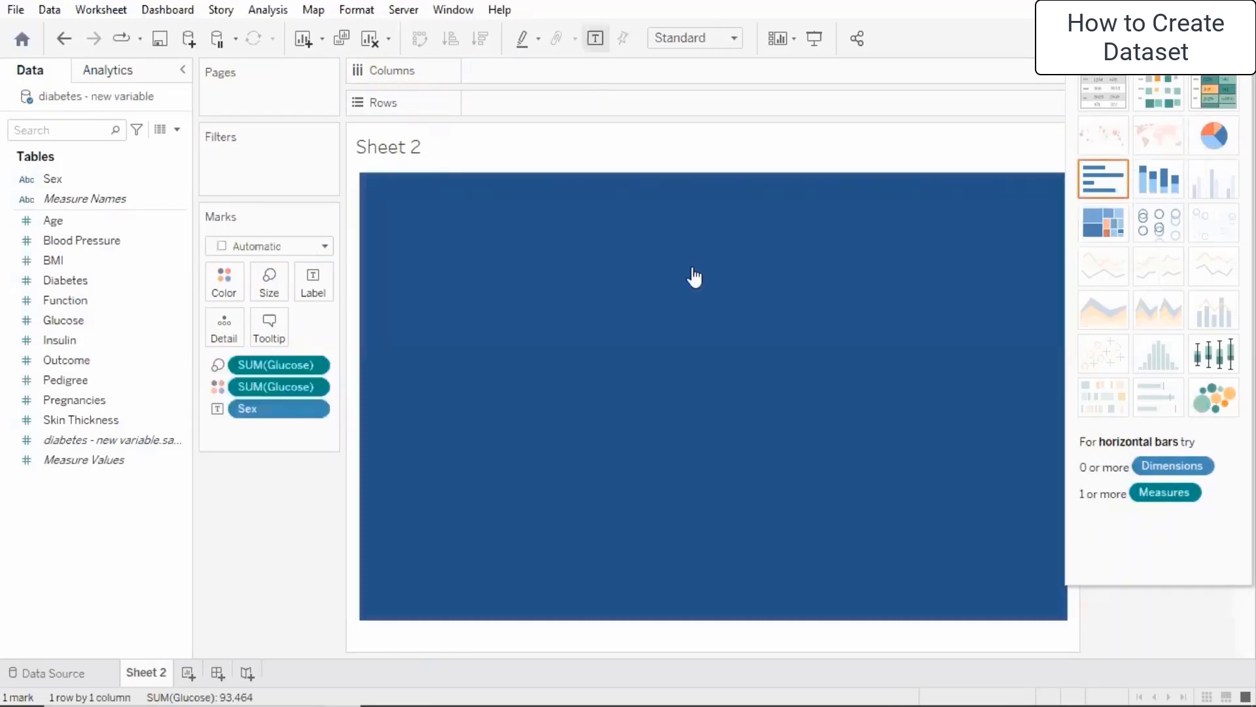
{"action": "left_click", "coordinate": [1158, 180]}
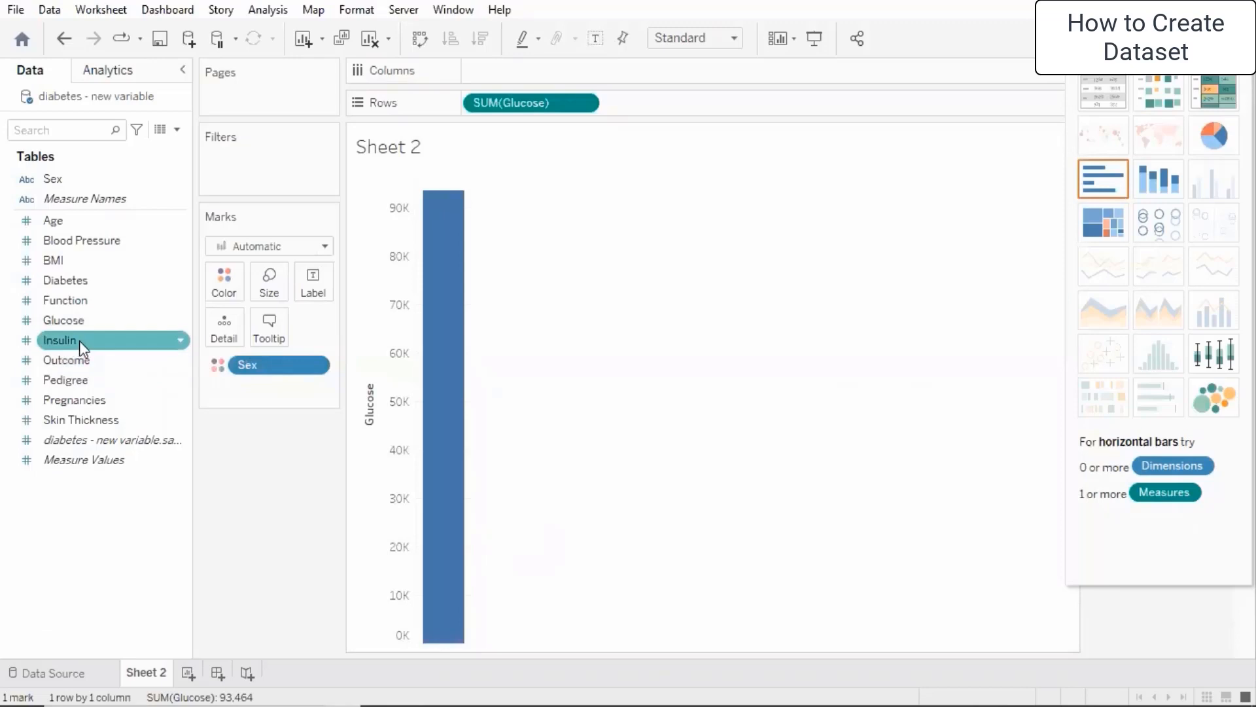
Add Insulin next to Glucose on Rows, try horizontal bars, and set the chart back to stacked bars
{"action": "left_click_drag", "start_coordinate": [74, 341], "coordinate": [707, 105]}
{"action": "left_click", "coordinate": [1117, 165]}
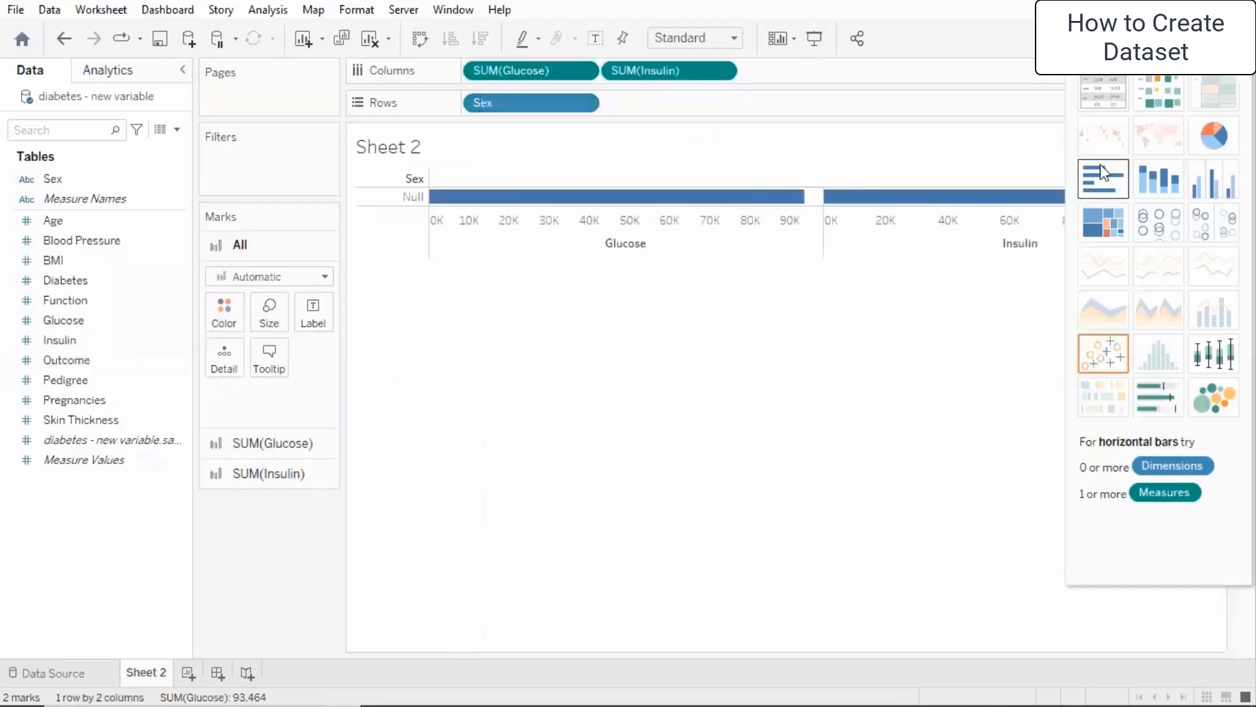
{"action": "left_click", "coordinate": [1159, 178]}
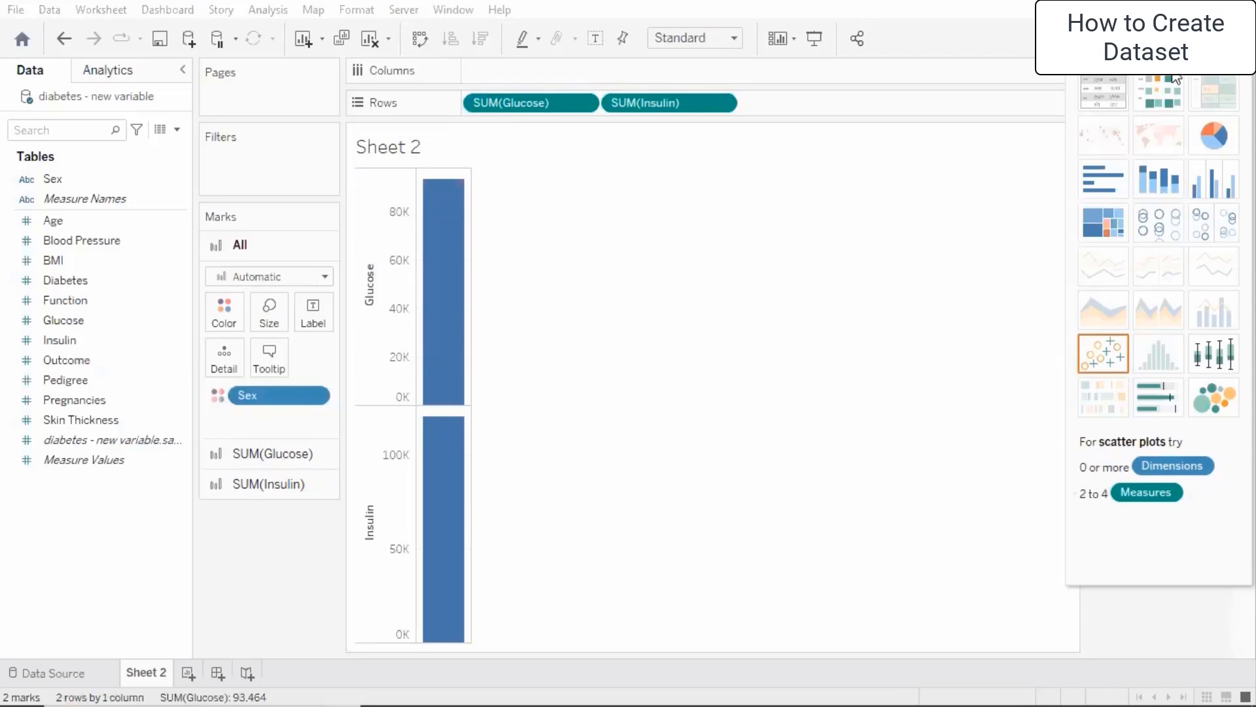
Convert the Insulin field to a dimension and back to a measure
{"action": "left_click", "coordinate": [134, 341]}
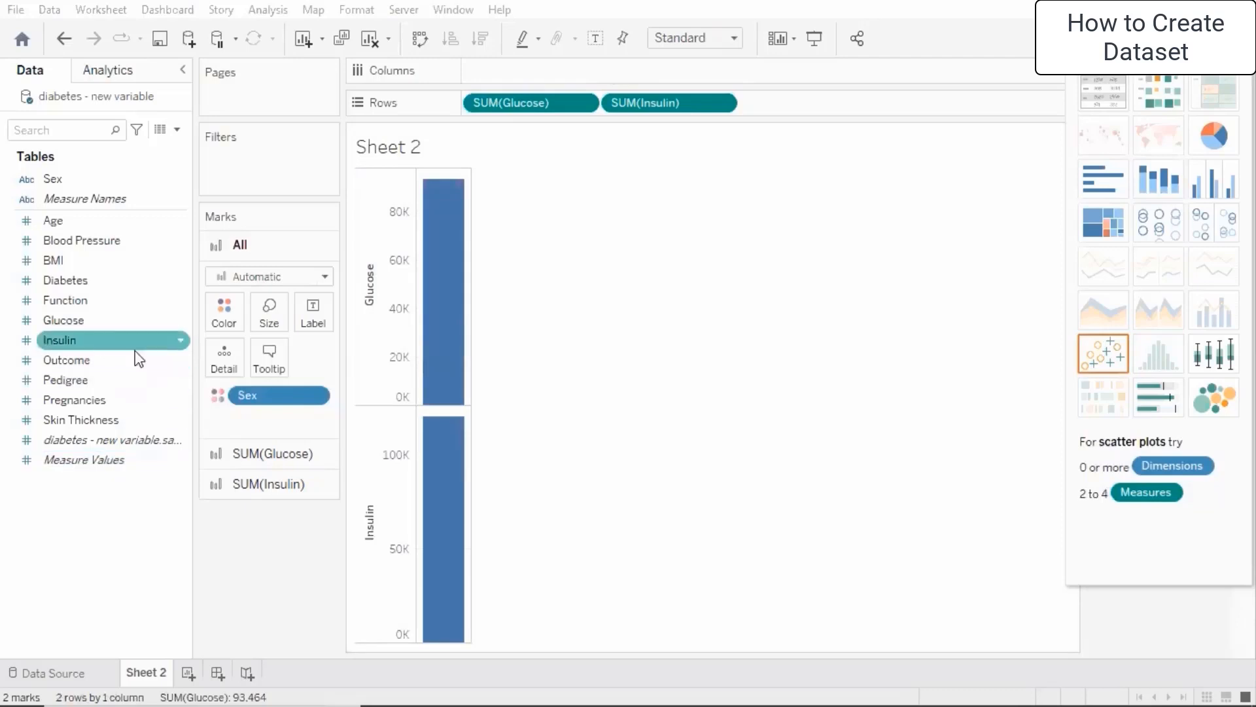
{"action": "left_click", "coordinate": [181, 341]}
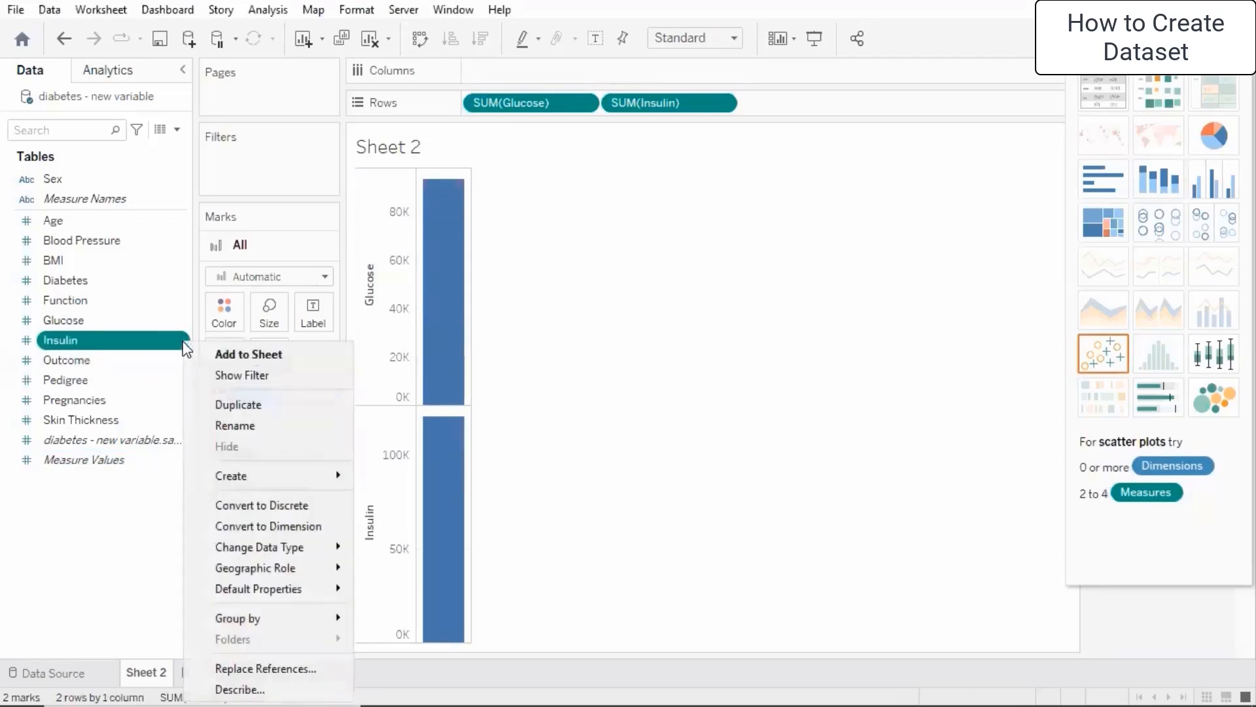
{"action": "left_click", "coordinate": [277, 529]}
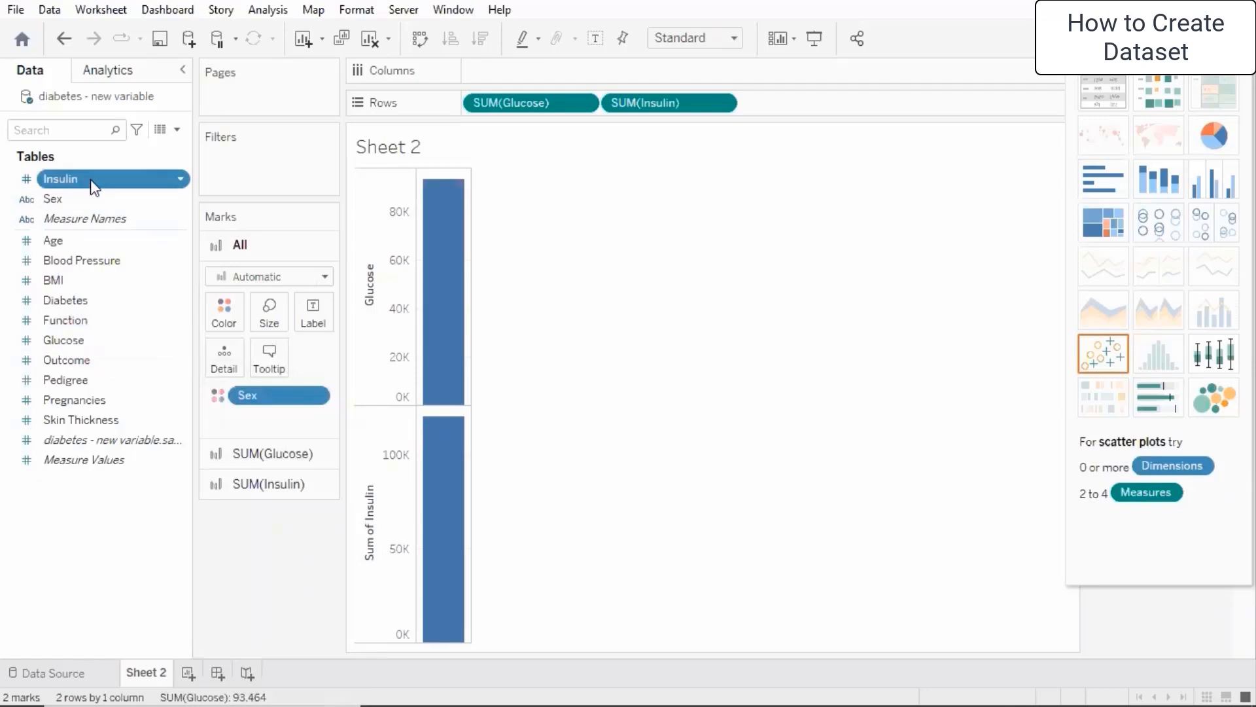
{"action": "left_click", "coordinate": [179, 179]}
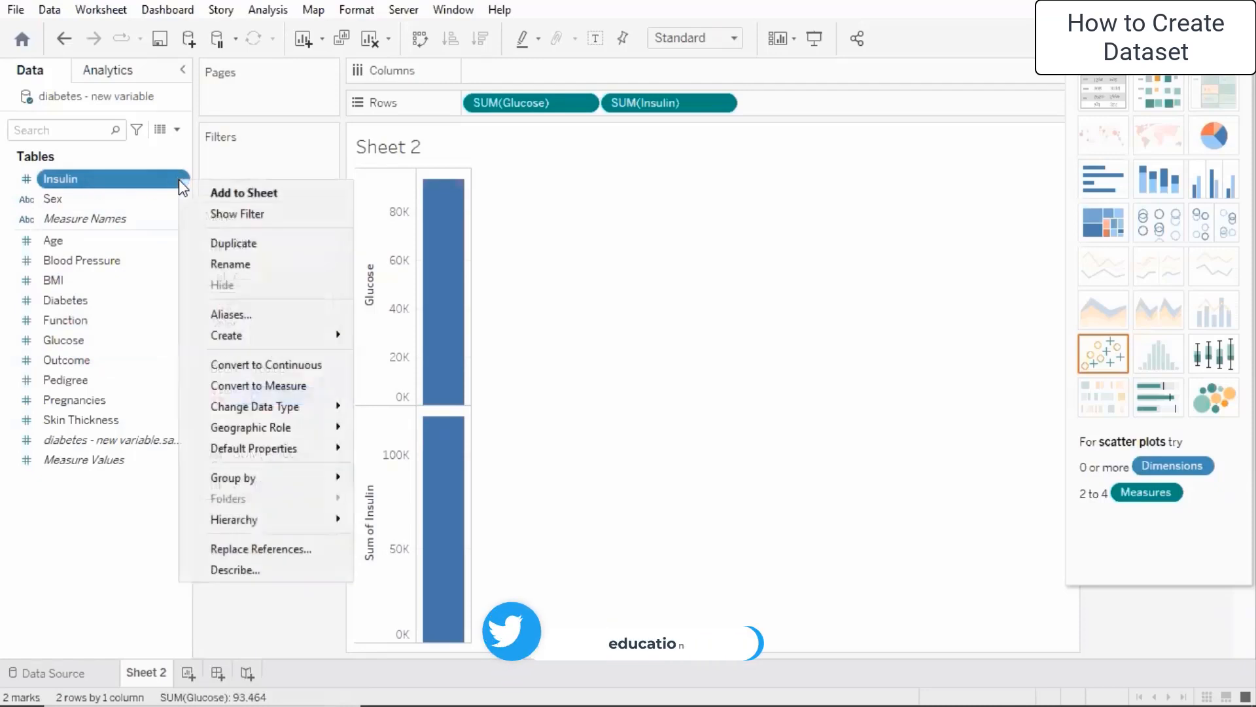
{"action": "left_click", "coordinate": [261, 385]}
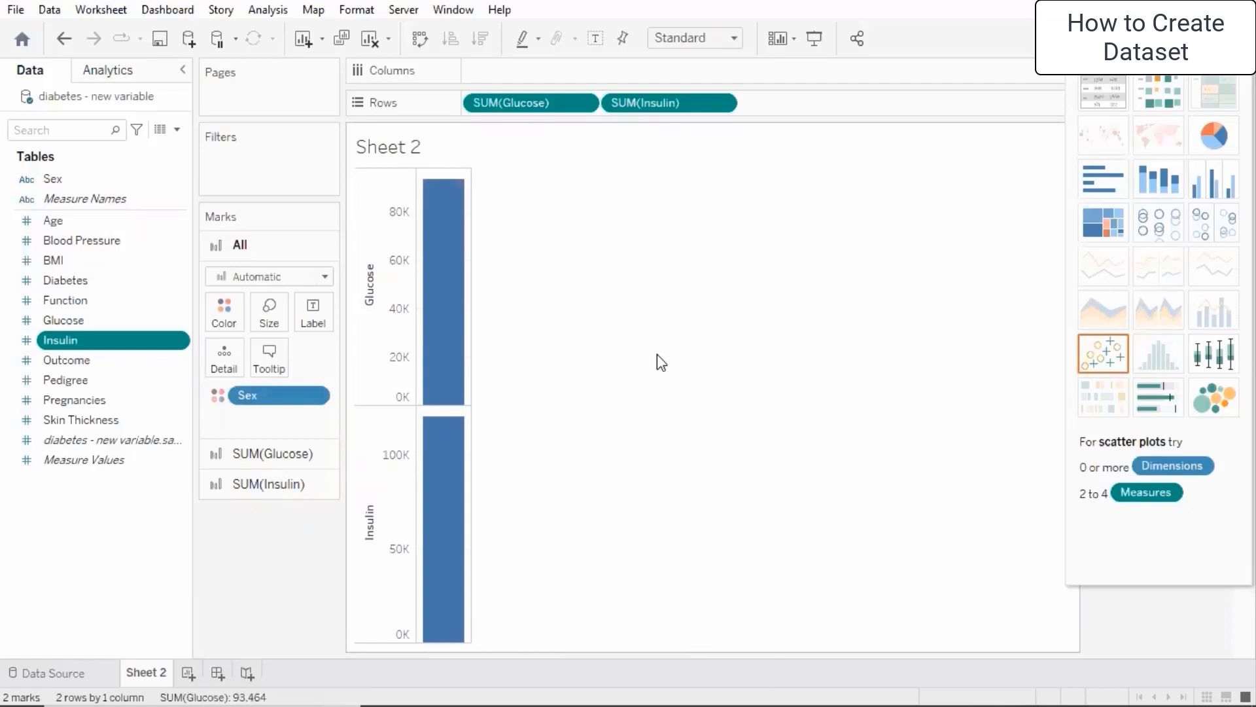
Close the "diabetes - new variable" data source and confirm its removal
{"action": "left_click", "coordinate": [73, 539]}
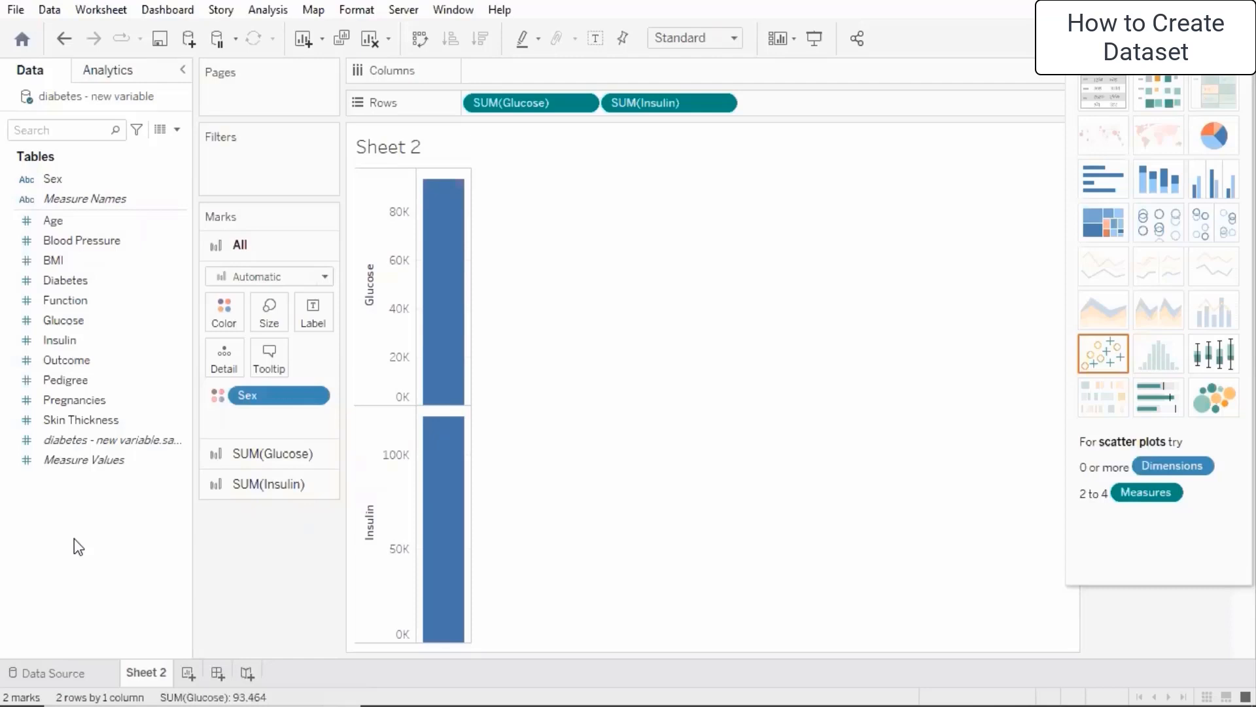
{"action": "left_click", "coordinate": [56, 13]}
{"action": "left_click", "coordinate": [54, 674]}
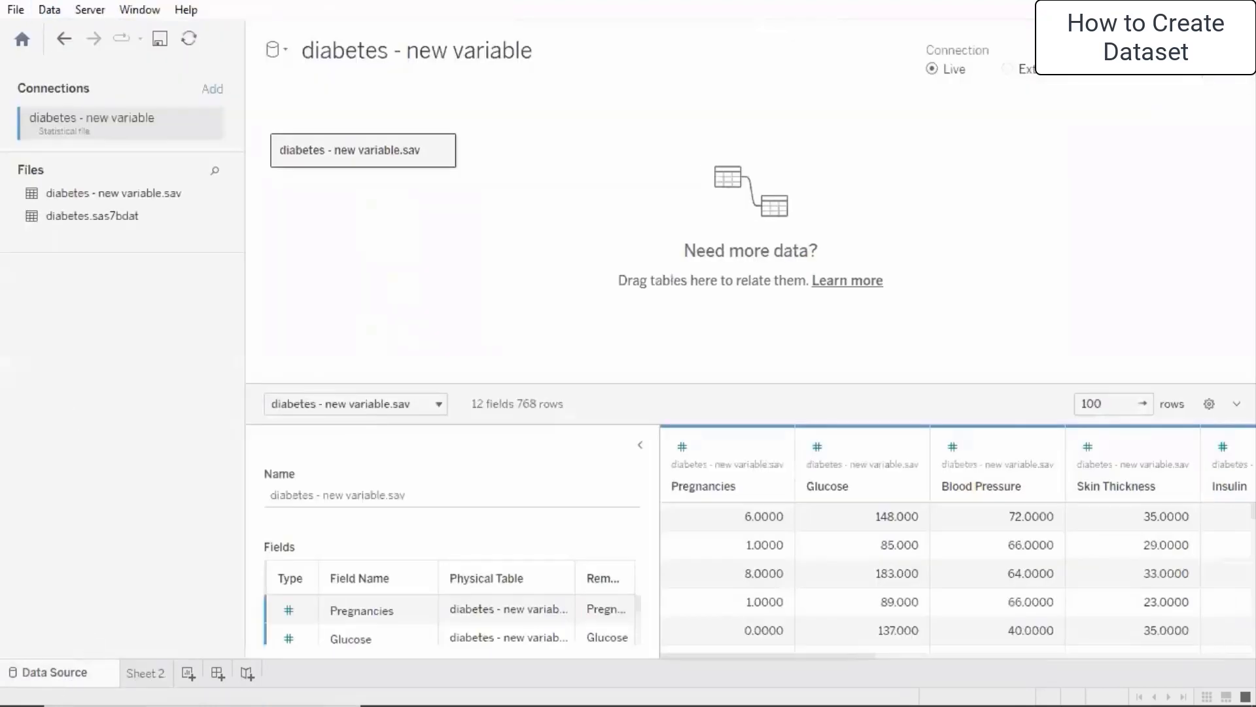
{"action": "left_click", "coordinate": [50, 11]}
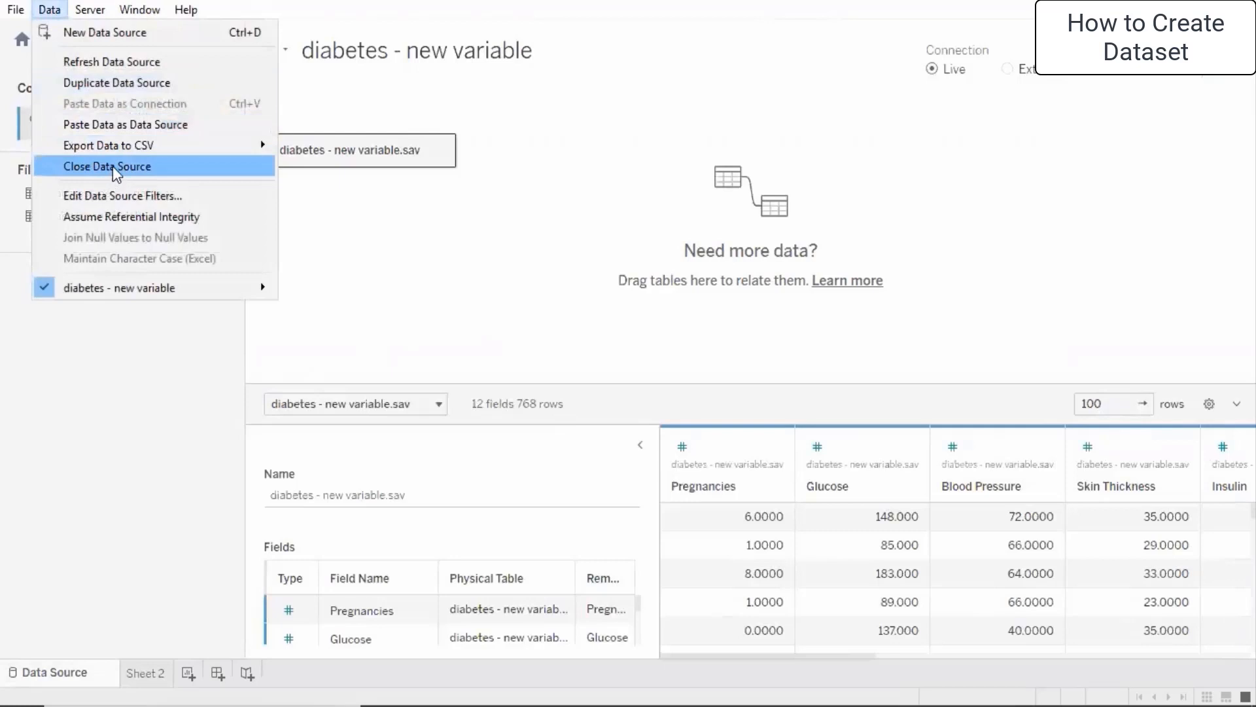
{"action": "left_click", "coordinate": [198, 171]}
{"action": "left_click", "coordinate": [734, 409]}
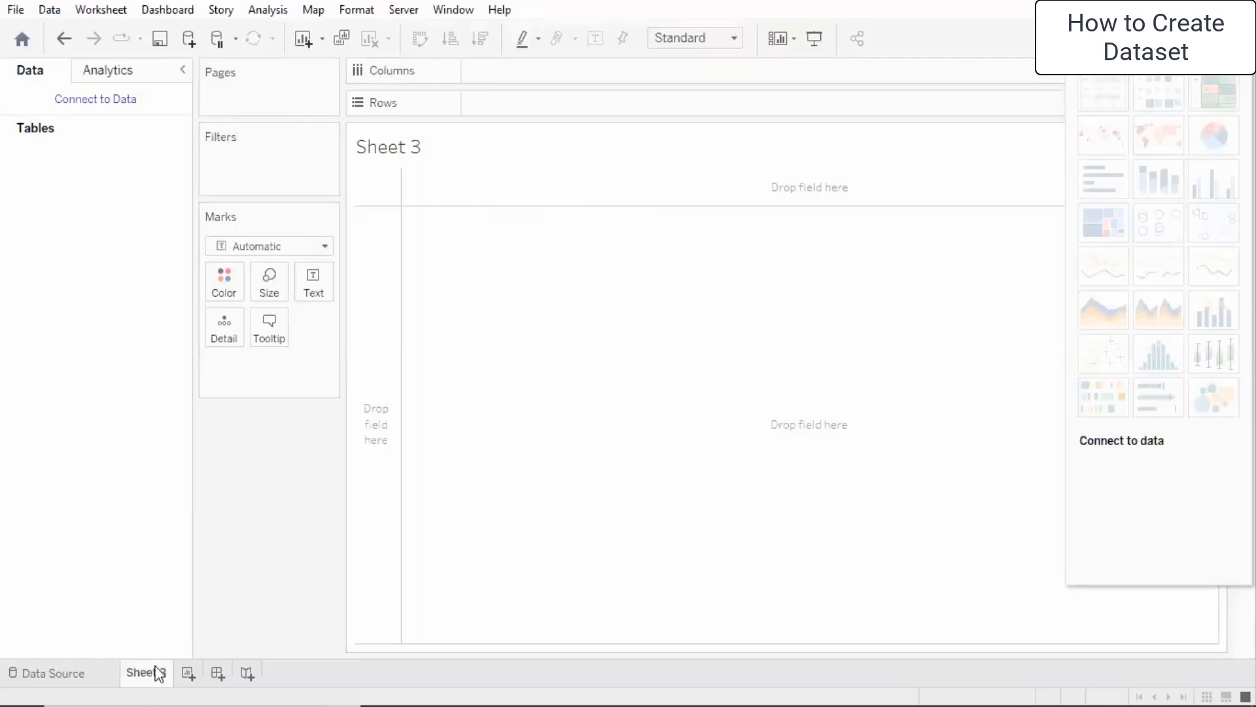
{"action": "mouse_move", "coordinate": [158, 683]}
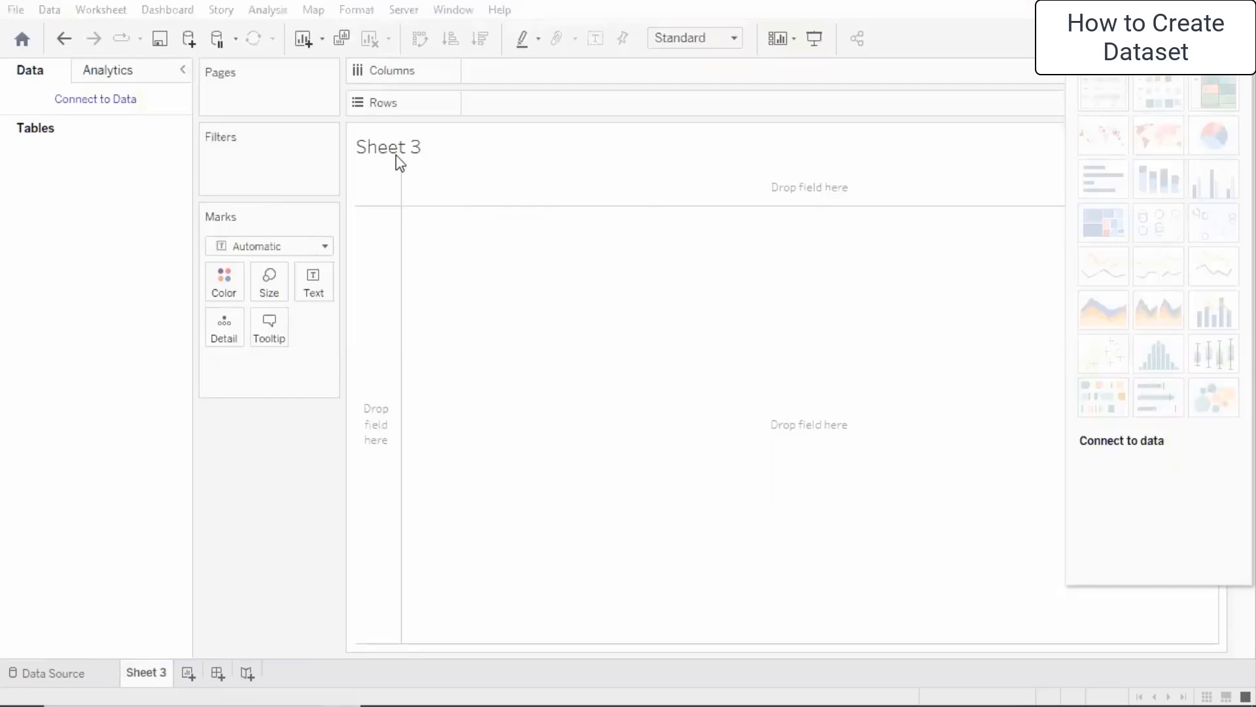
Connect to the statistical file diabetes.sas7bdat from the SPSS datasets folder
{"action": "left_click", "coordinate": [57, 674]}
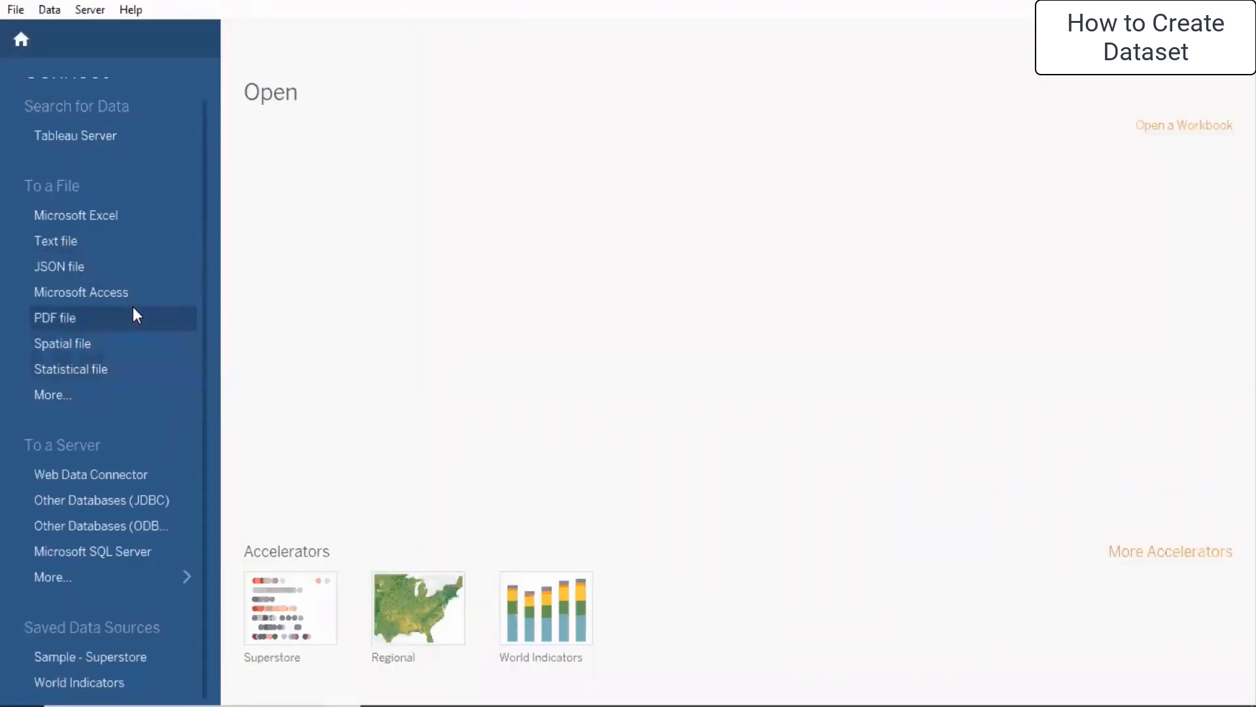
{"action": "left_click", "coordinate": [115, 371]}
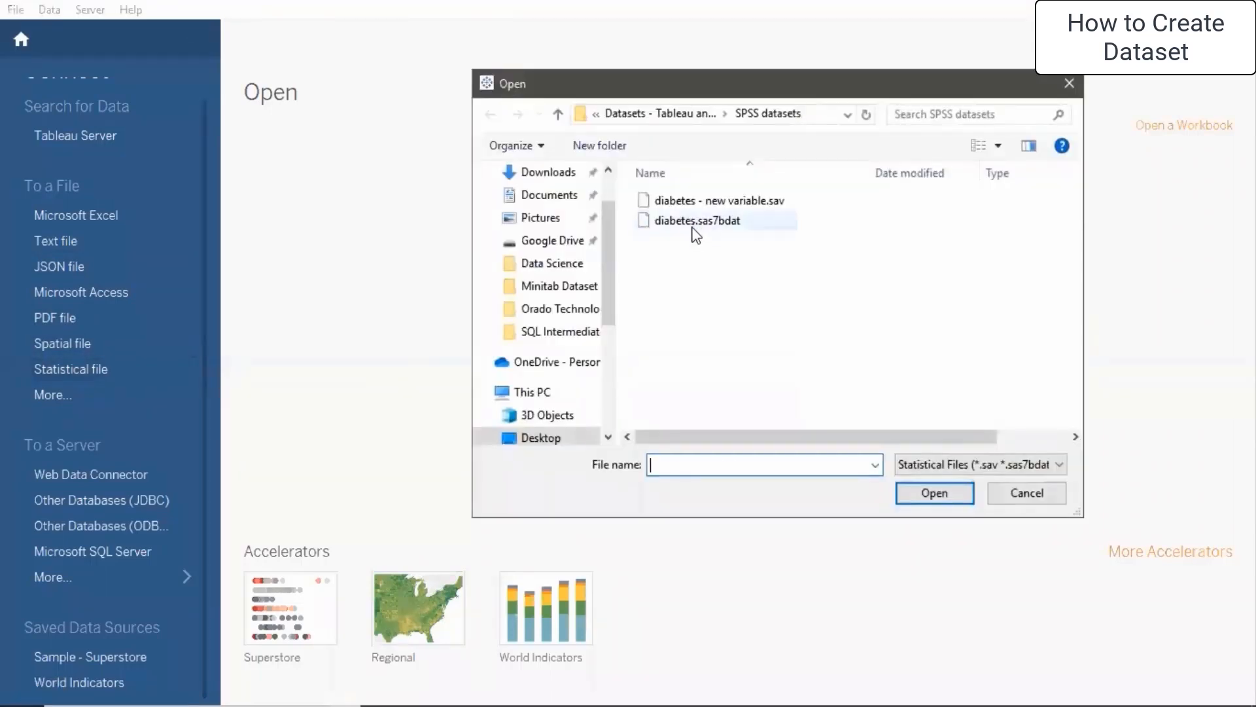
{"action": "left_click", "coordinate": [670, 227]}
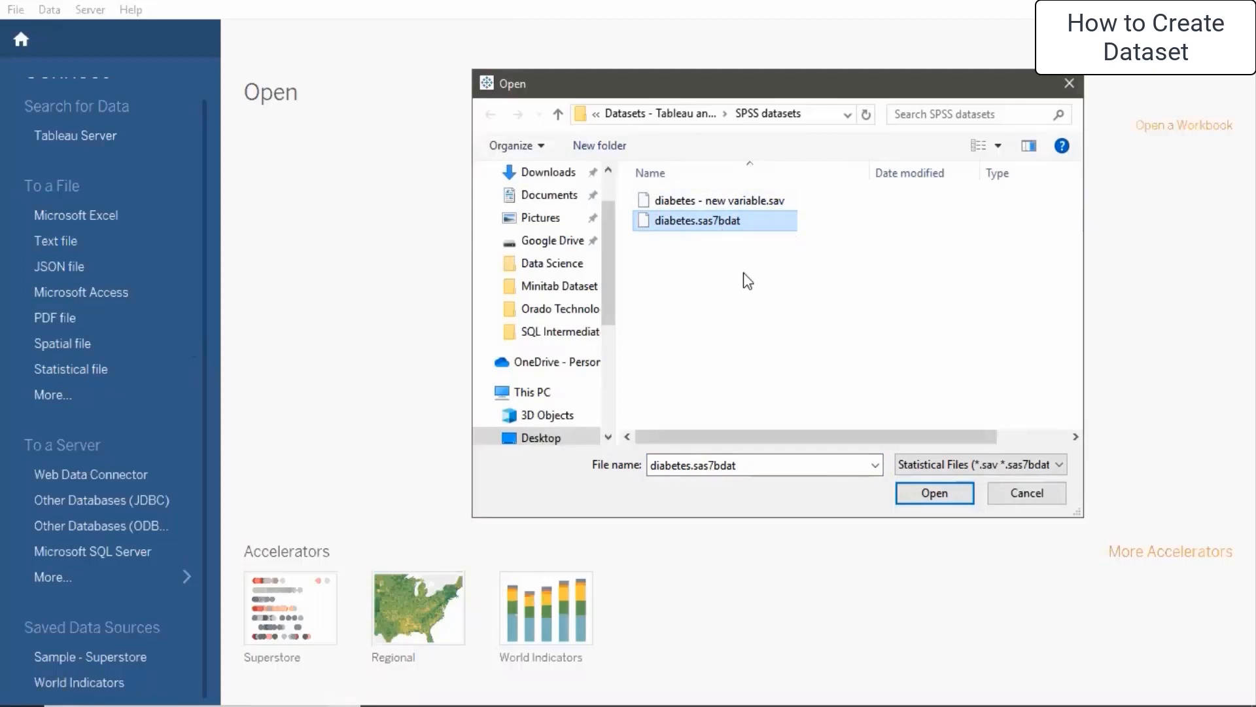
{"action": "left_click", "coordinate": [696, 210]}
{"action": "left_click", "coordinate": [696, 225]}
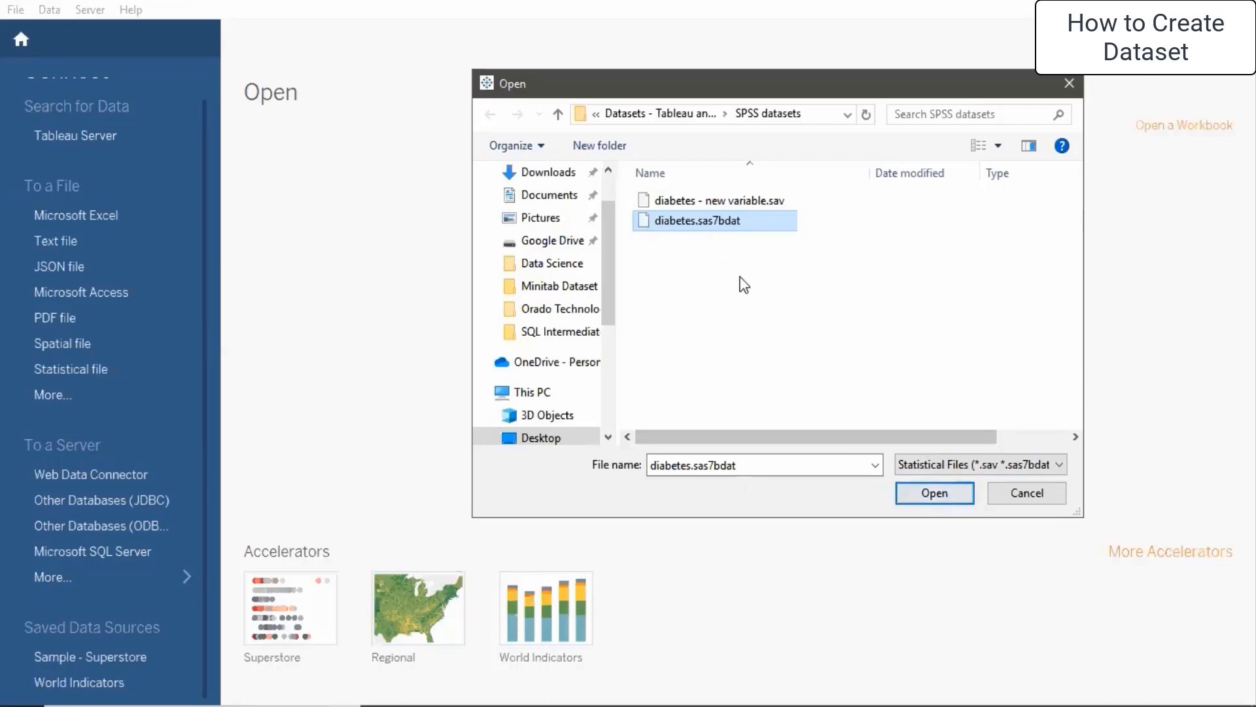
{"action": "left_click", "coordinate": [920, 496]}
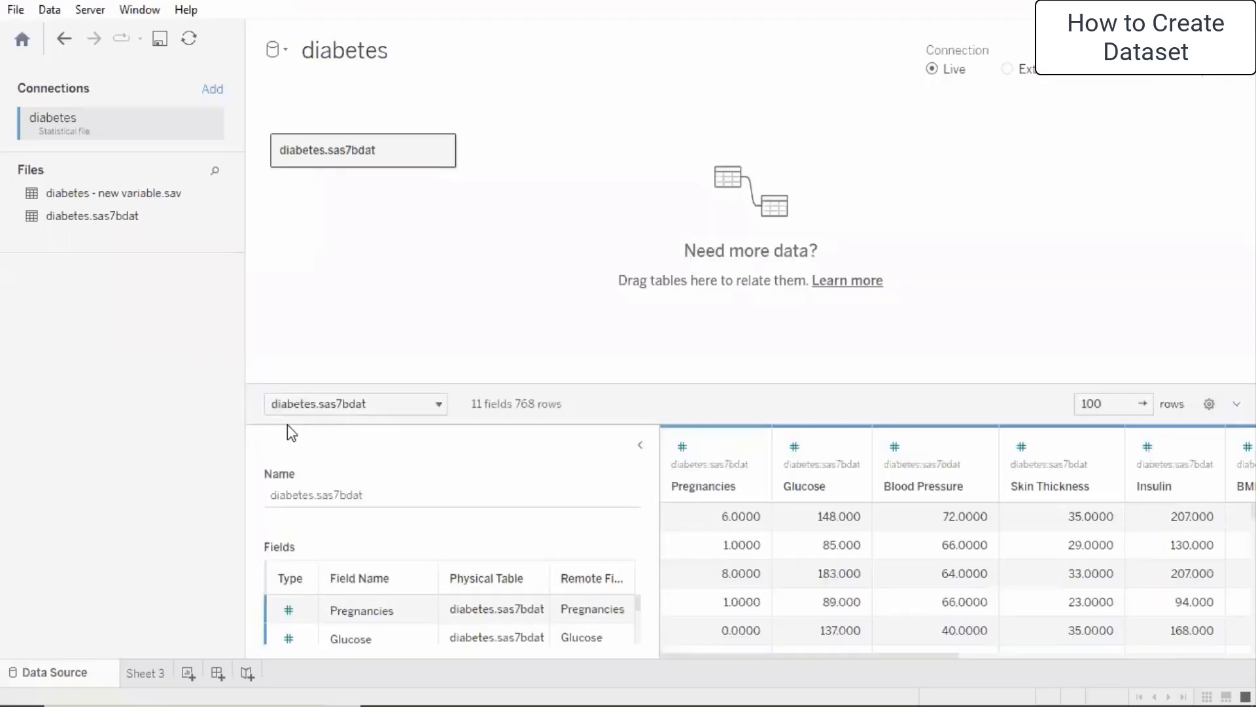
Add diabetes.sas7bdat to the data source a second time and review the resulting field lists on Sheet 3
{"action": "left_click", "coordinate": [143, 674]}
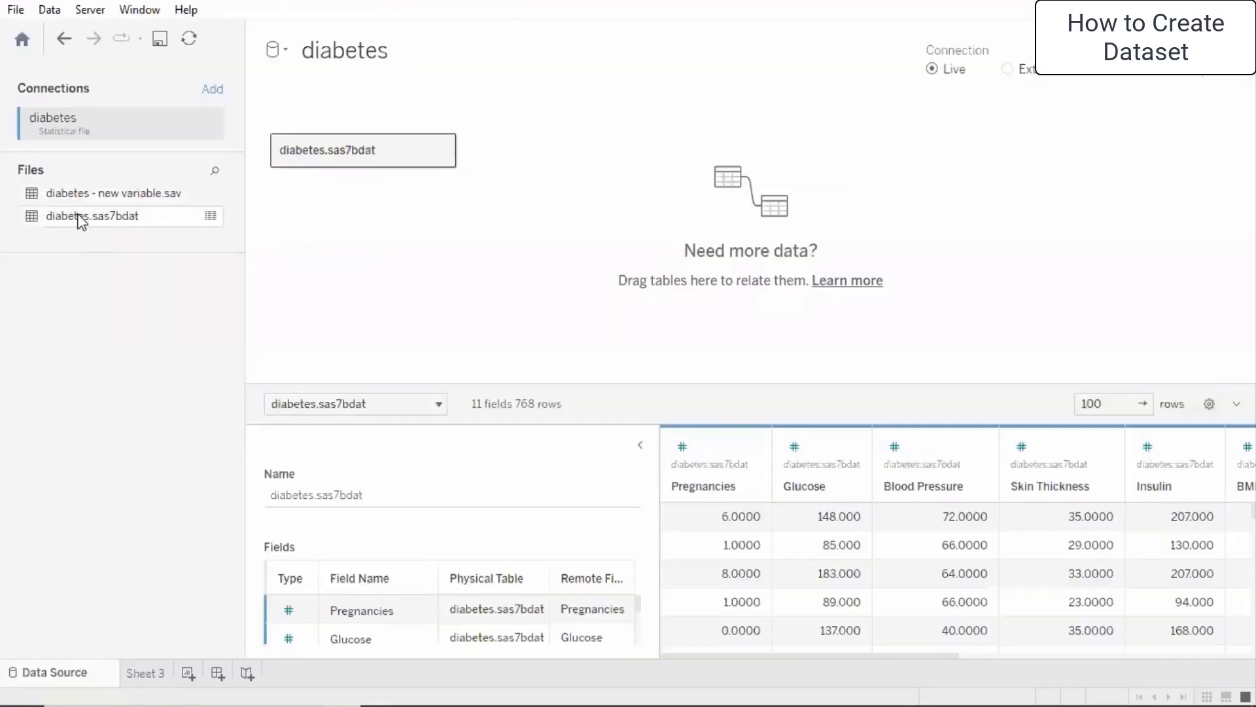
{"action": "double_click", "coordinate": [80, 217]}
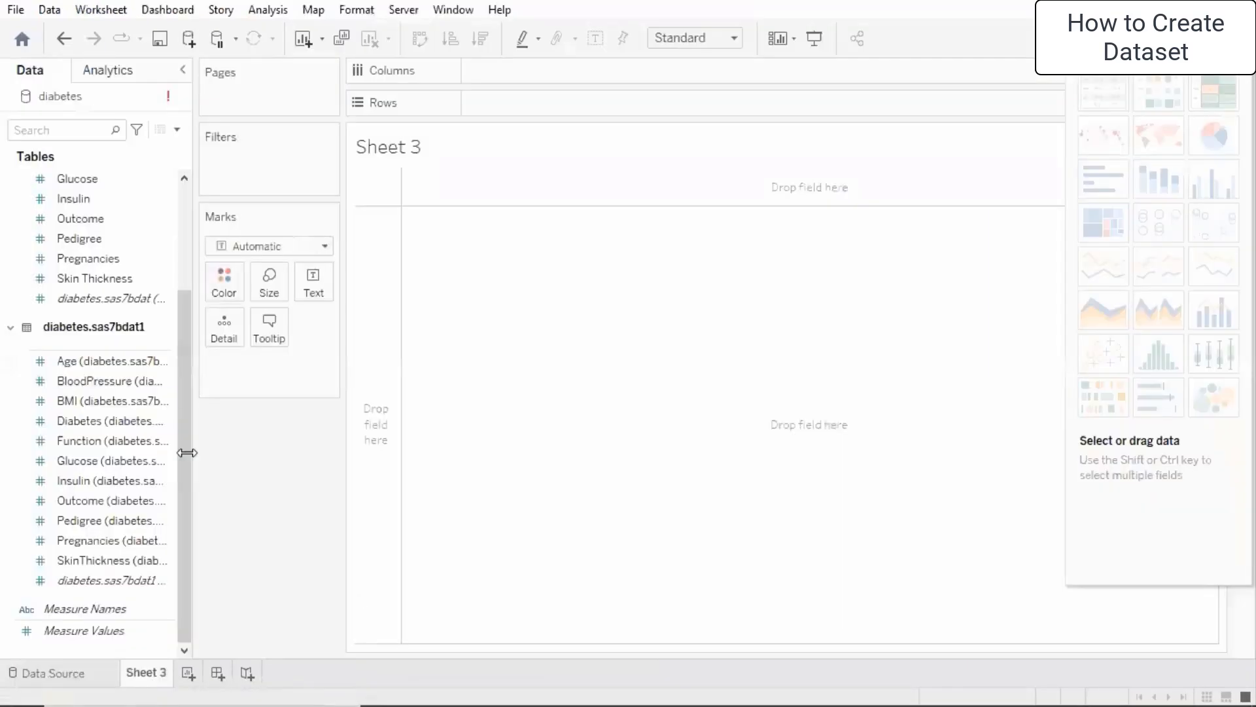
{"action": "scroll", "coordinate": [179, 534], "scroll_direction": "up", "scroll_amount": 3}
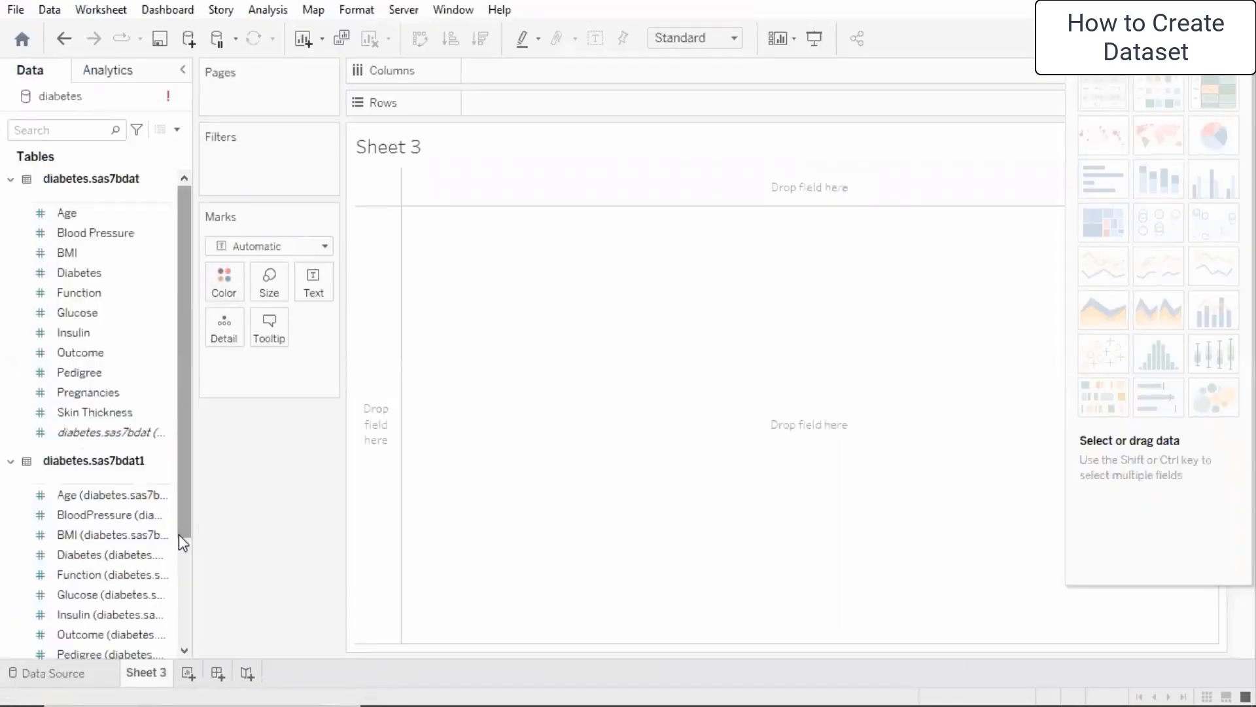
{"action": "left_click", "coordinate": [106, 69]}
{"action": "left_click", "coordinate": [29, 70]}
Close the diabetes data source that contains the duplicated table
{"action": "left_click", "coordinate": [50, 10]}
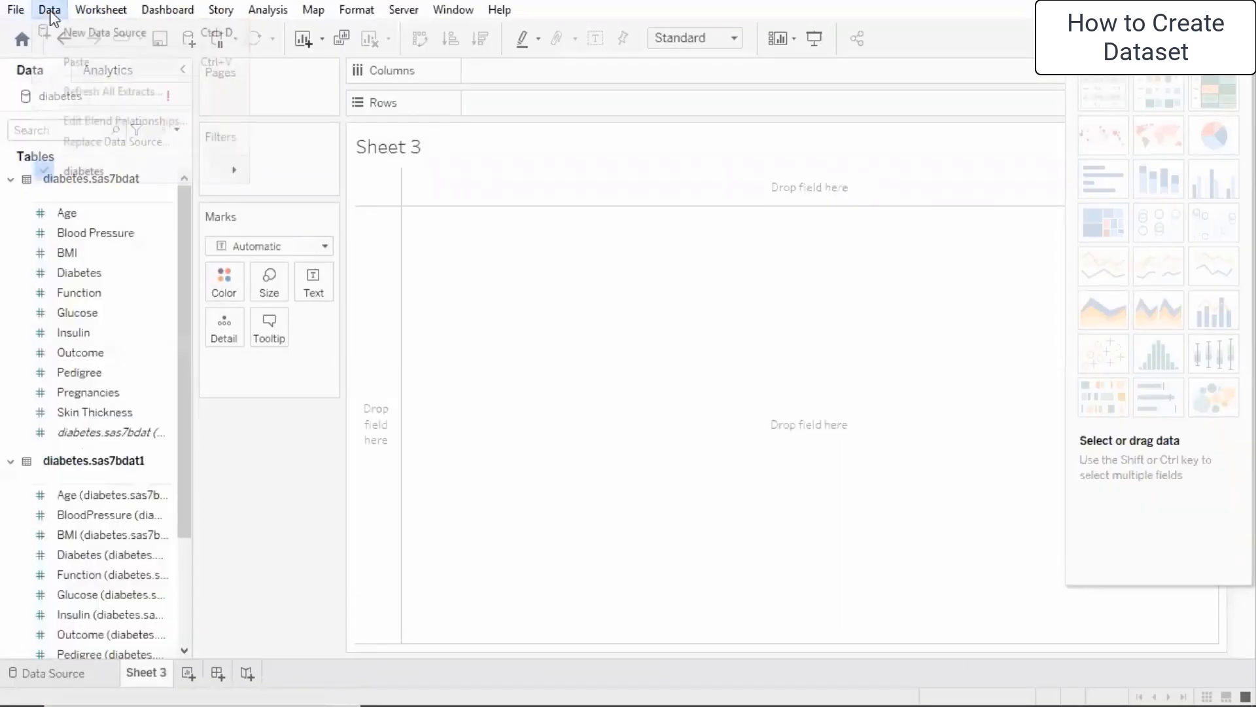
{"action": "left_click", "coordinate": [82, 673]}
{"action": "left_click", "coordinate": [50, 10]}
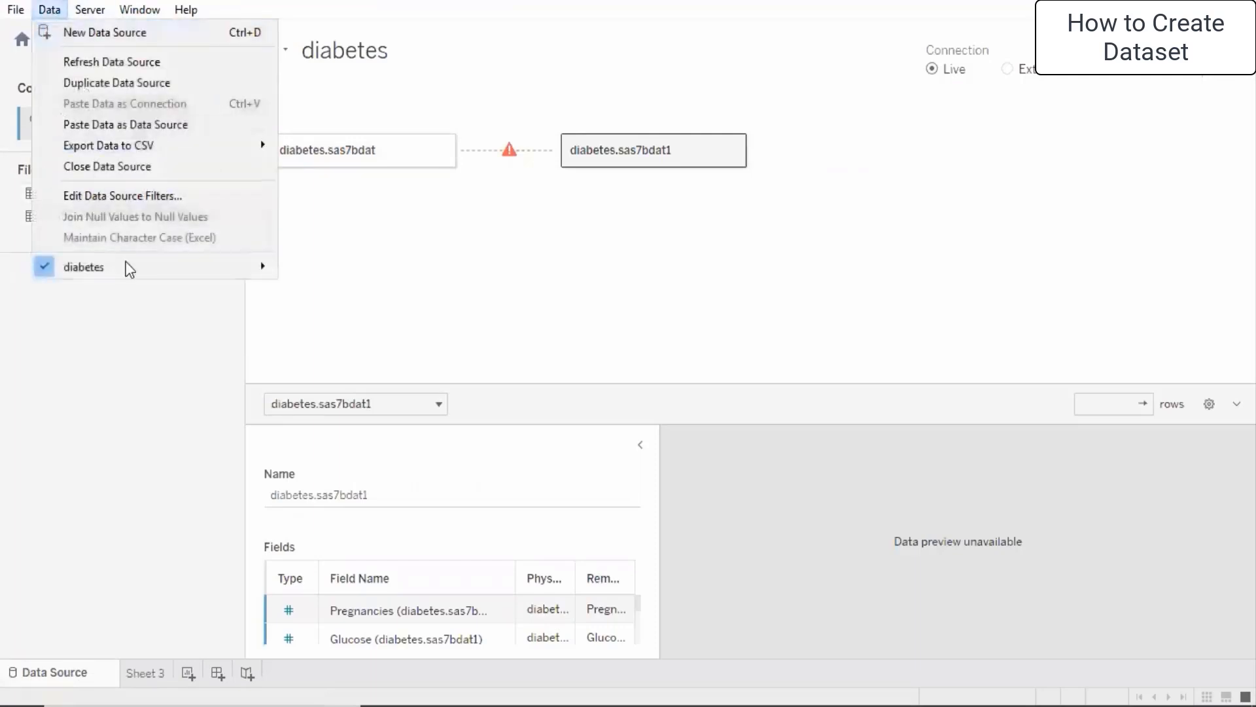
{"action": "left_click", "coordinate": [127, 170]}
Connect again to the statistical file diabetes.sas7bdat in the SPSS datasets folder
{"action": "left_click", "coordinate": [52, 10]}
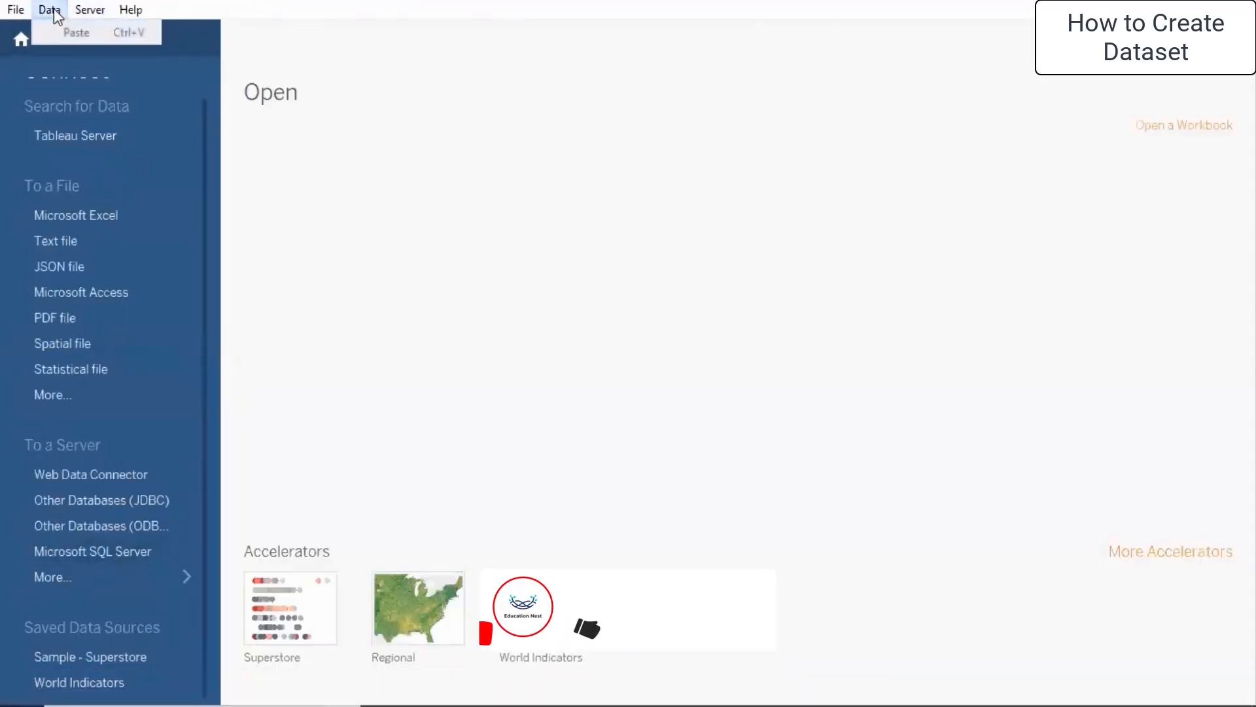
{"action": "left_click", "coordinate": [17, 10]}
{"action": "left_click", "coordinate": [68, 376]}
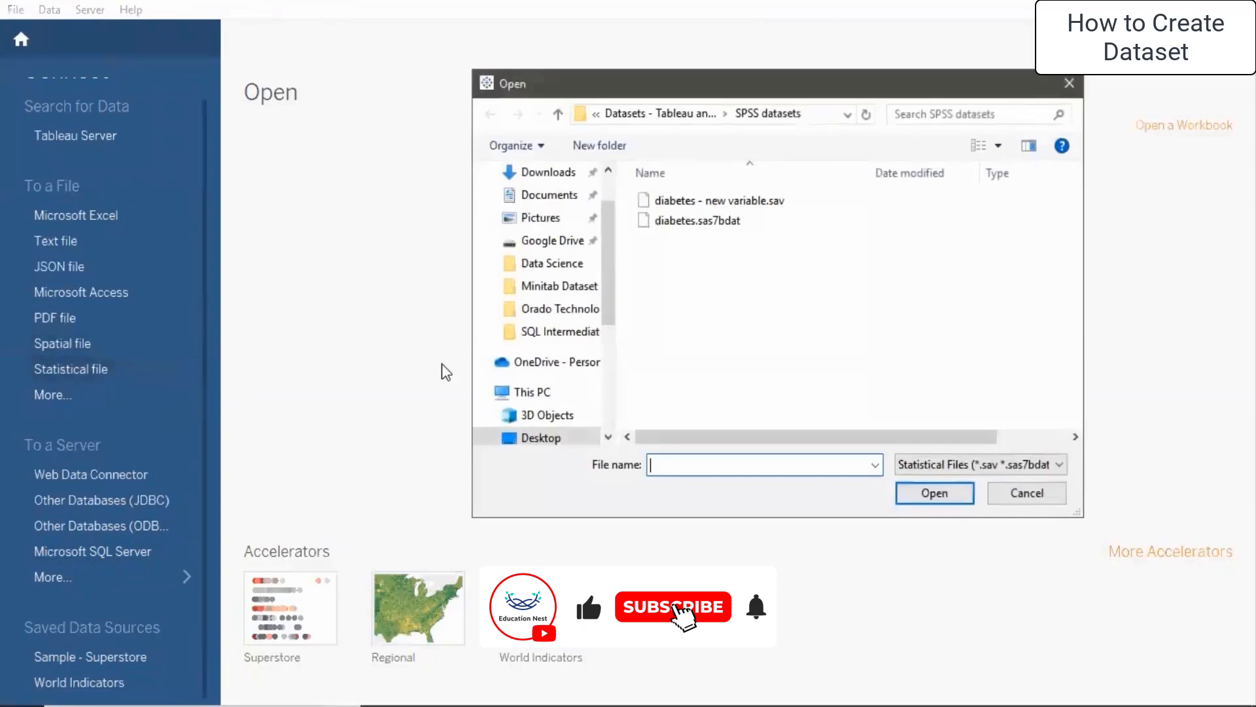
{"action": "left_click", "coordinate": [713, 221]}
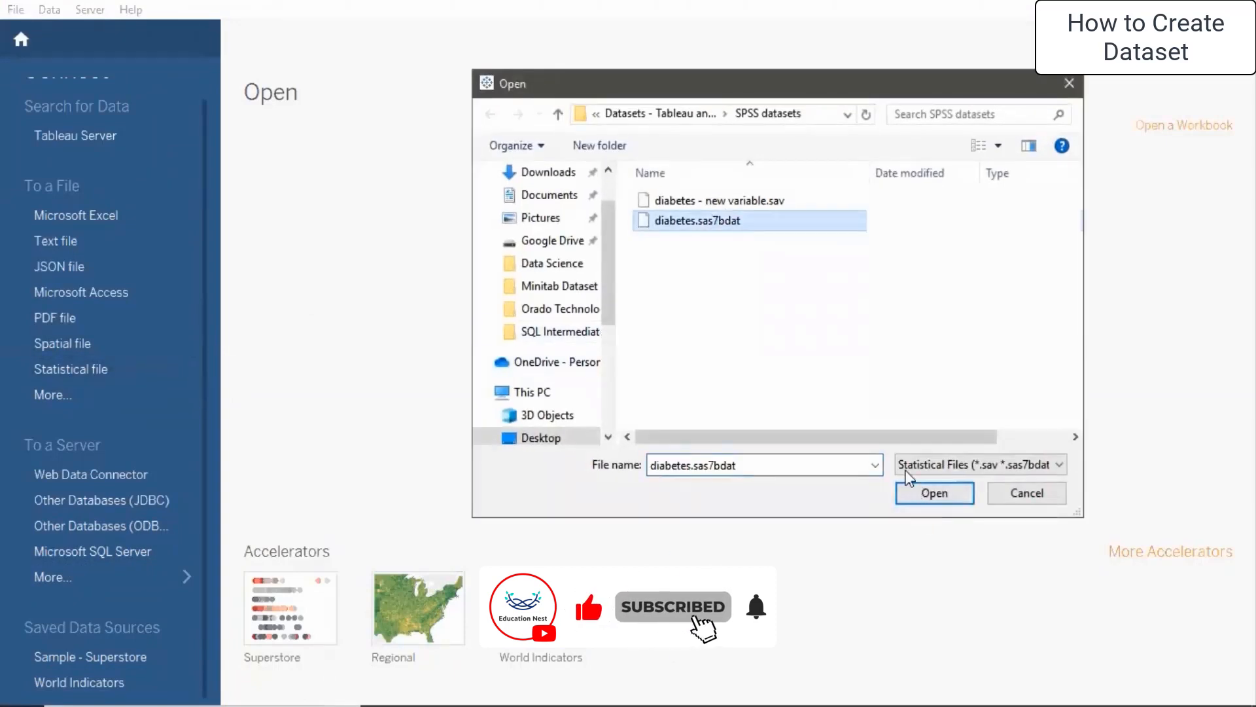
{"action": "left_click", "coordinate": [924, 495]}
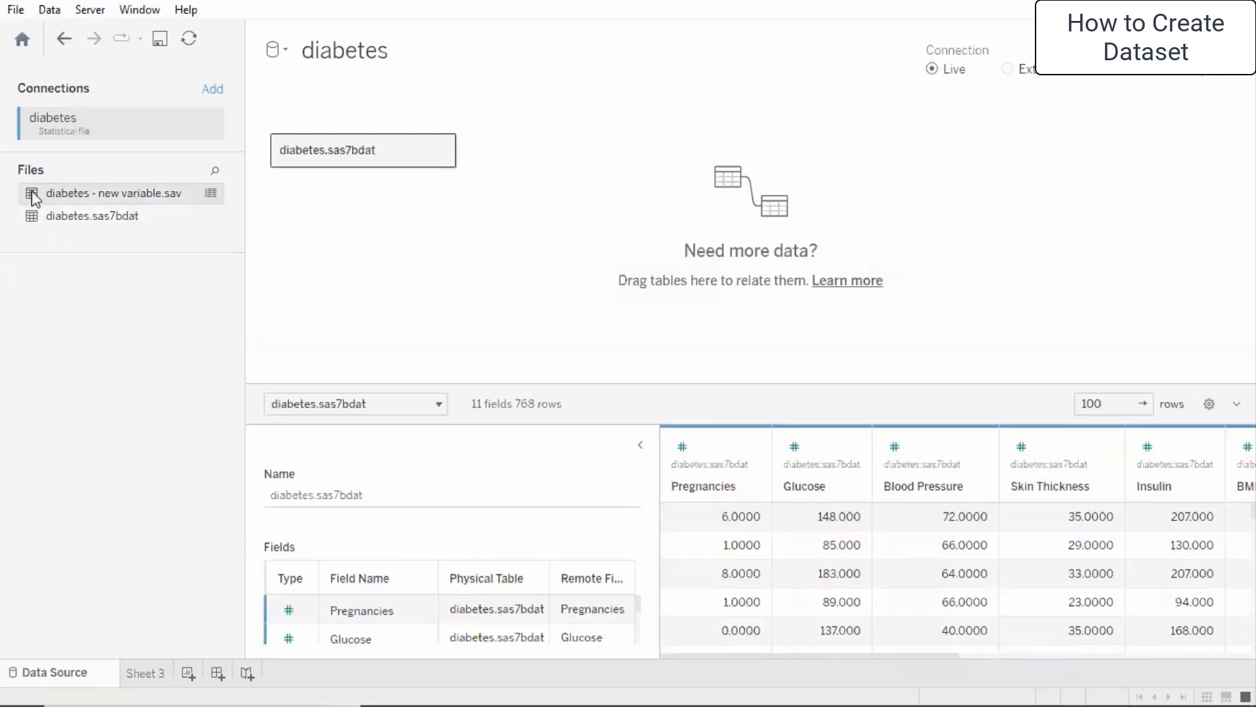
Preview the rows of diabetes - new variable.sav, and chart the count of diabetes.sas7bdat on Sheet 3
{"action": "left_click", "coordinate": [211, 193]}
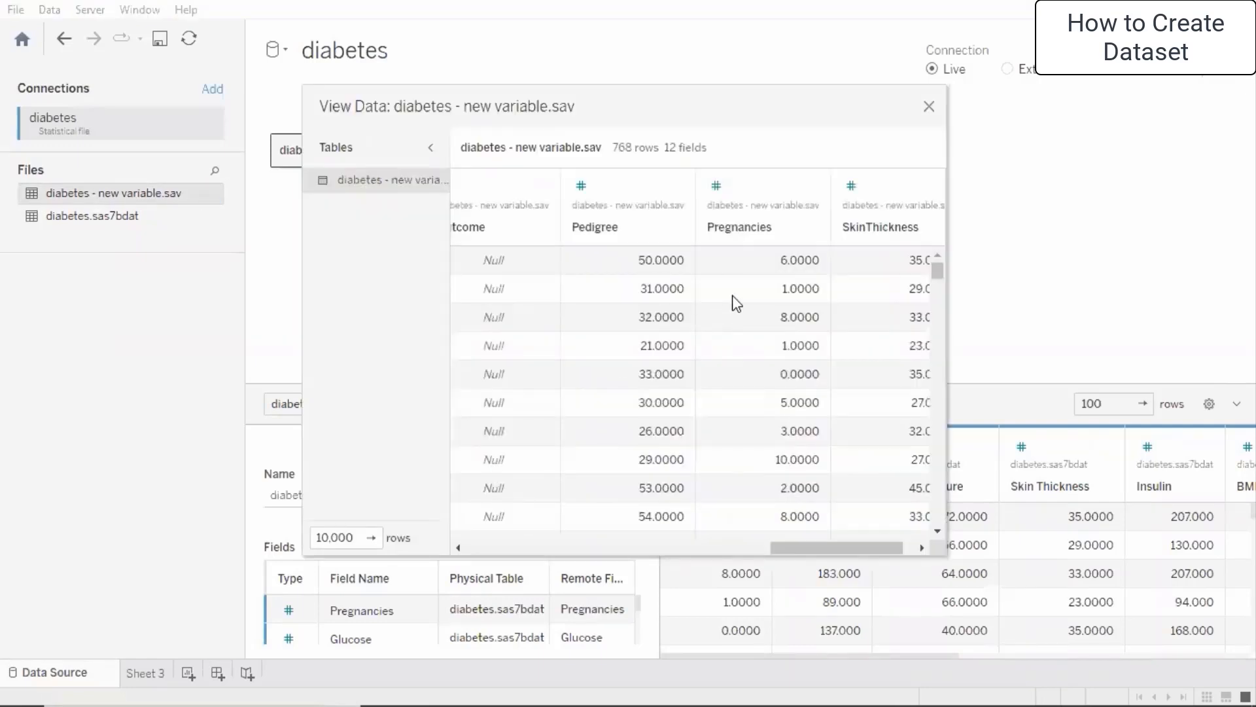
{"action": "left_click", "coordinate": [929, 107]}
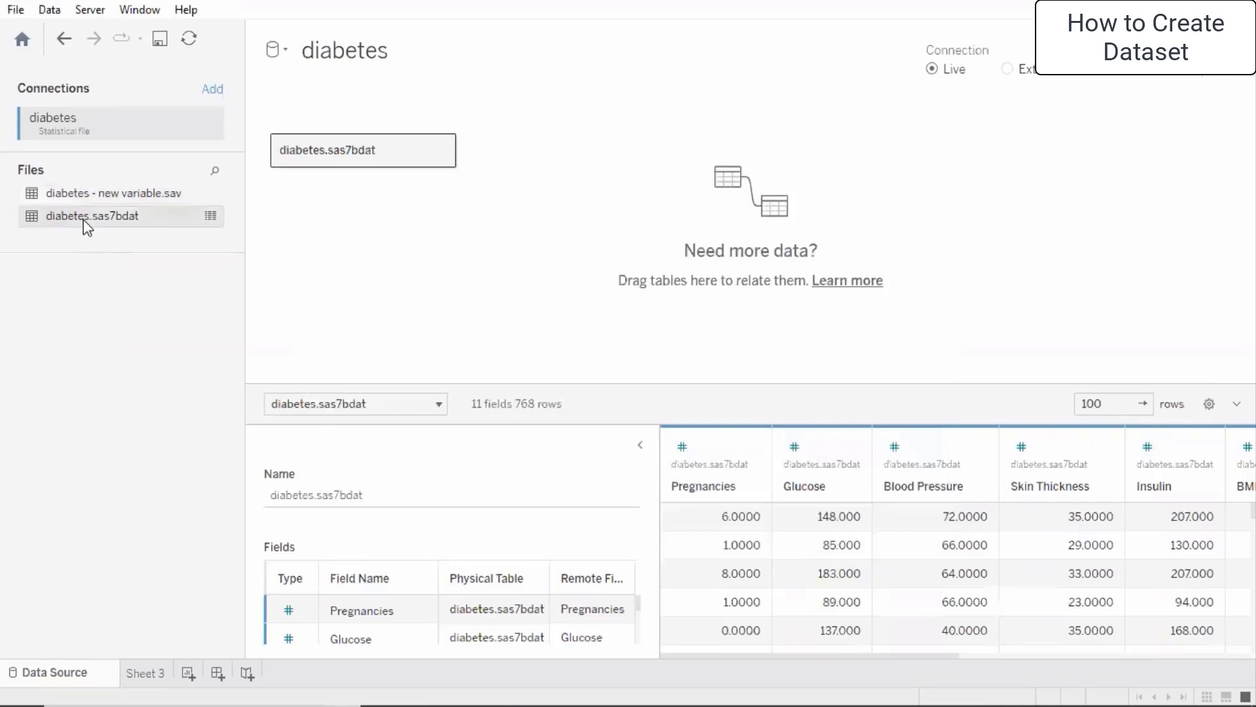
{"action": "left_click", "coordinate": [144, 674]}
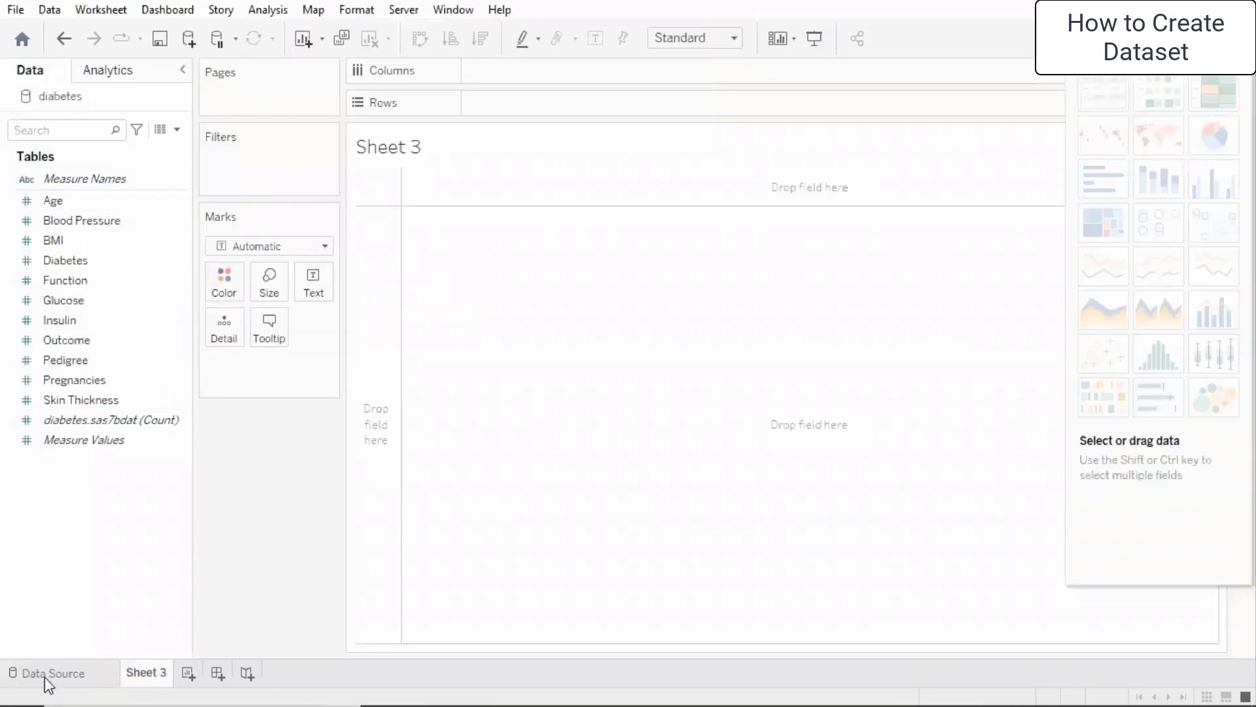
{"action": "double_click", "coordinate": [104, 420]}
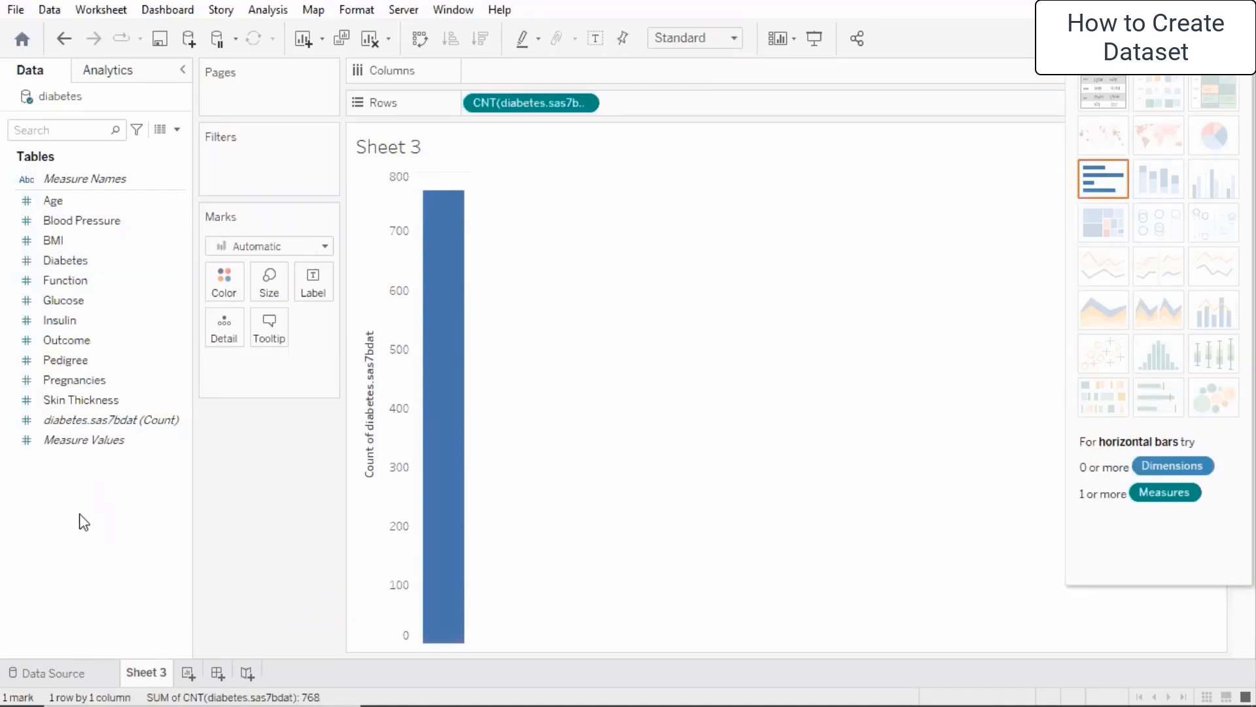
Export the diabetes.sas7bdat data to CSV as diabetes_diabetes.sas7bdat.csv in the Minitab Dataset folder on the Desktop
{"action": "left_click", "coordinate": [49, 9]}
{"action": "left_click", "coordinate": [59, 674]}
{"action": "left_click", "coordinate": [49, 9]}
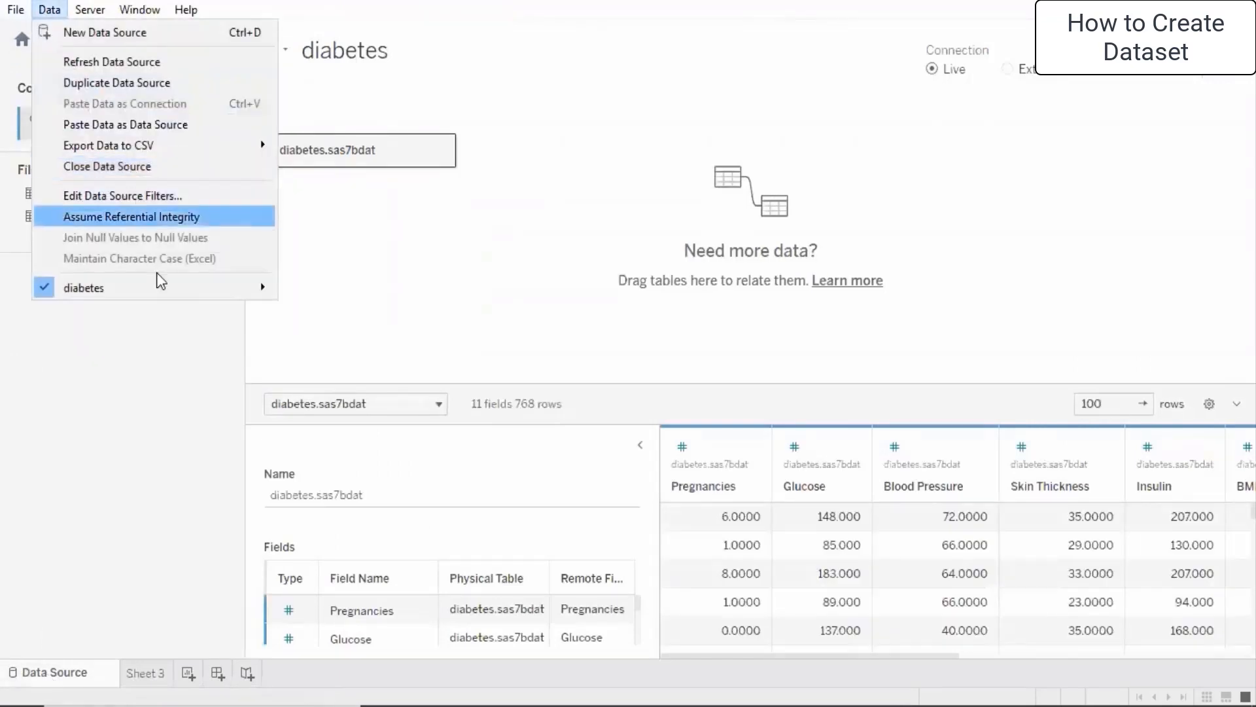
{"action": "mouse_move", "coordinate": [234, 145]}
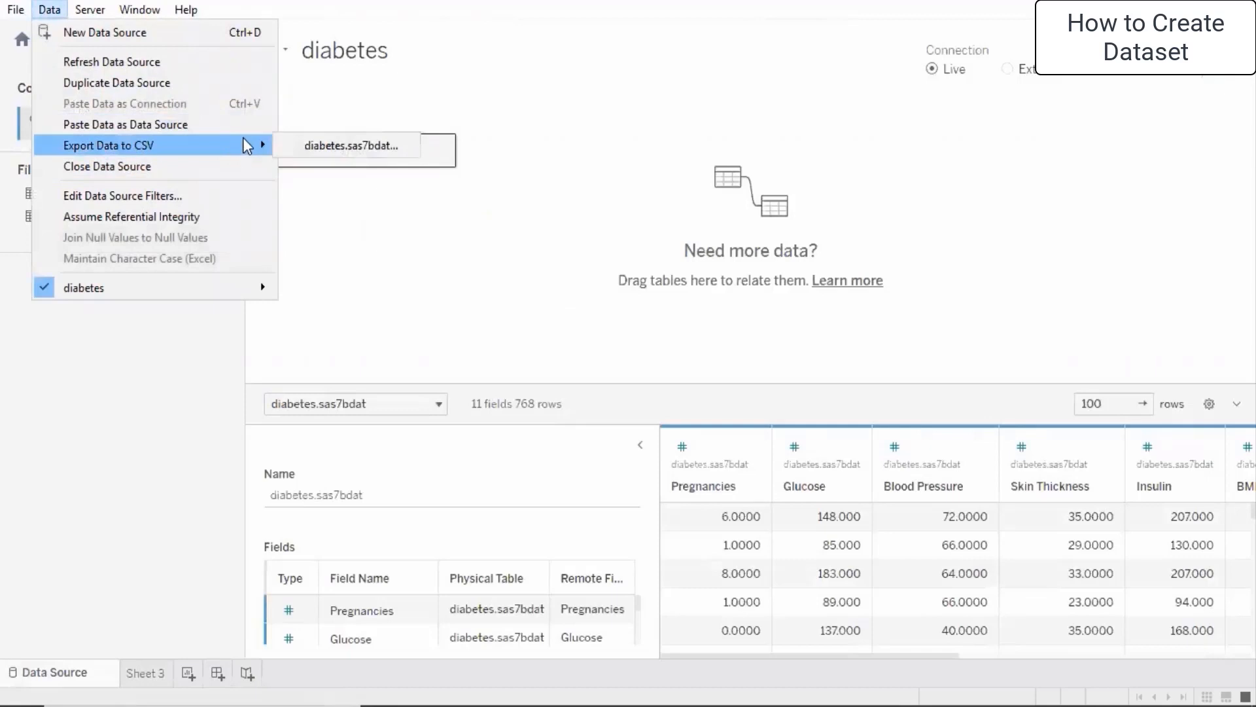
{"action": "mouse_move", "coordinate": [158, 150]}
{"action": "left_click", "coordinate": [353, 146]}
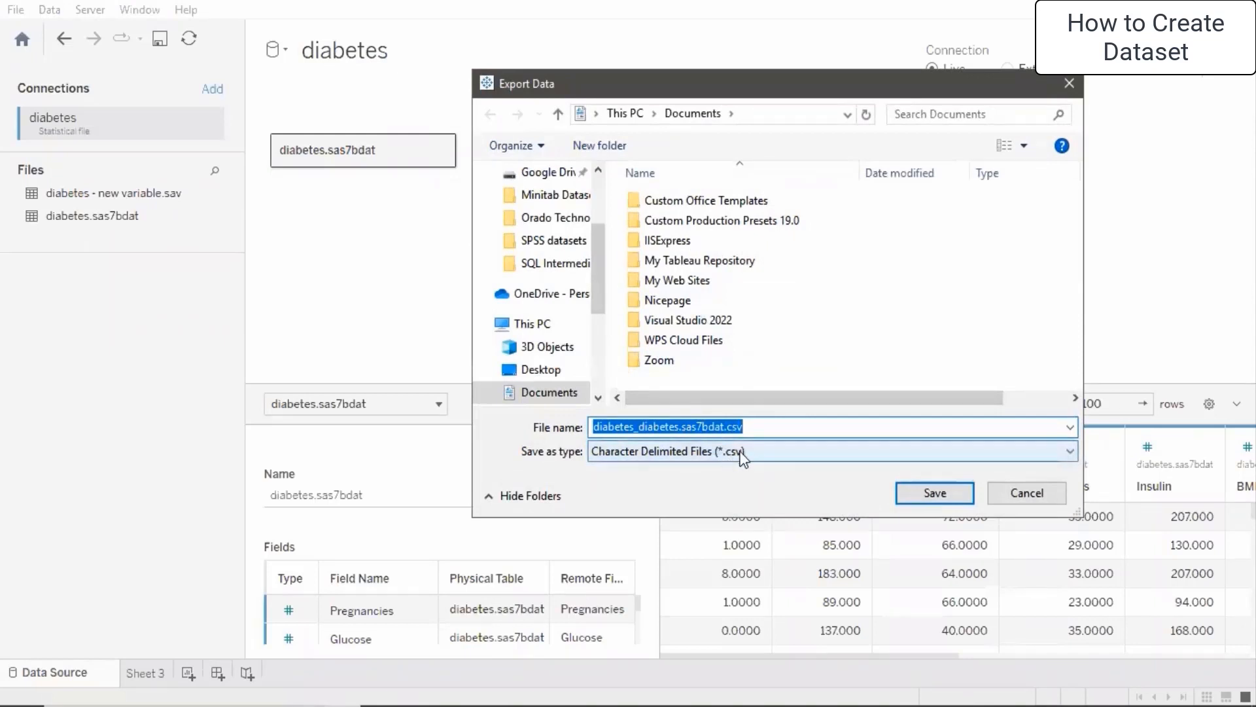
{"action": "left_click", "coordinate": [553, 371]}
{"action": "double_click", "coordinate": [741, 227]}
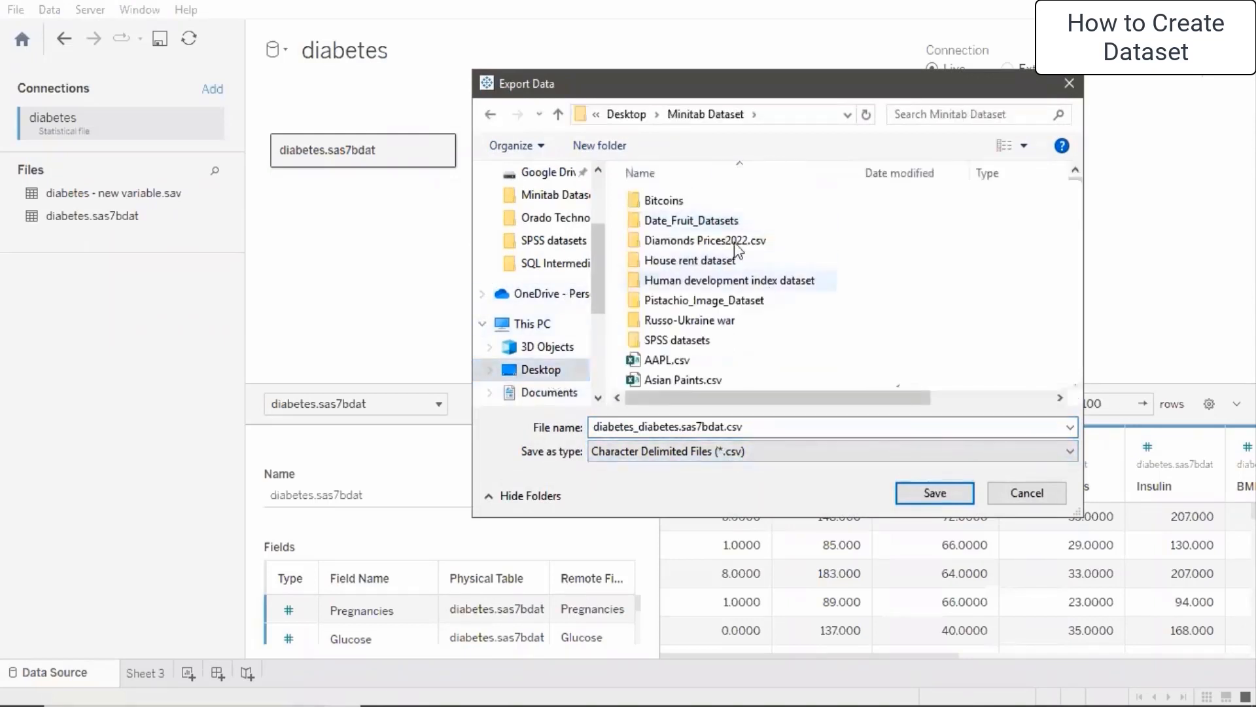
{"action": "scroll", "coordinate": [735, 245], "scroll_direction": "down", "scroll_amount": 8}
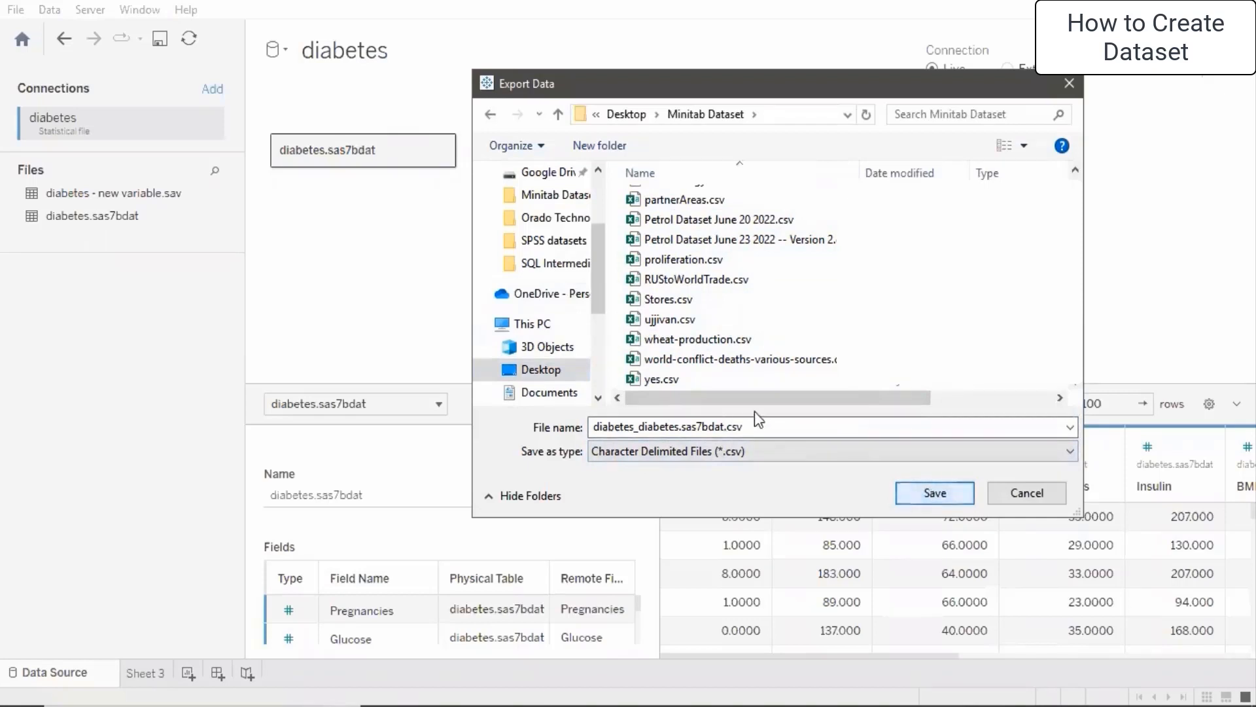
{"action": "left_click", "coordinate": [934, 492]}
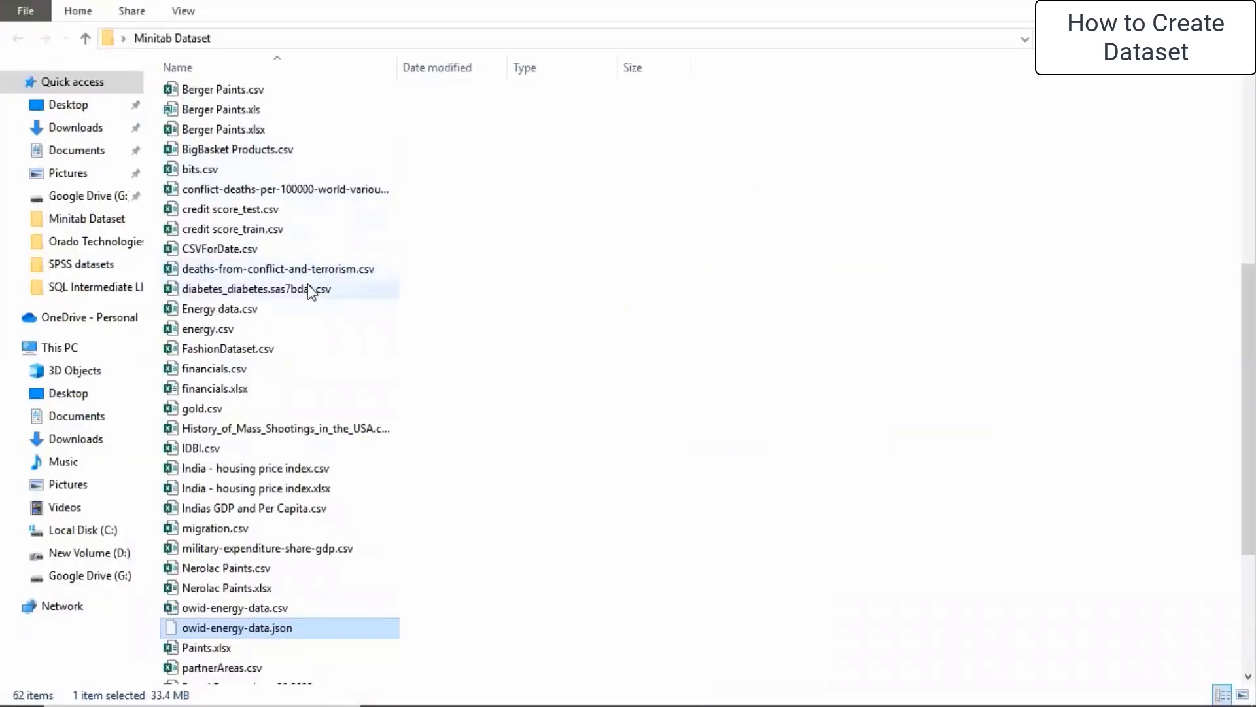
Open diabetes_diabetes.sas7bdat.csv from the Minitab Dataset folder in Excel and autofit all column widths
{"action": "left_click", "coordinate": [310, 290]}
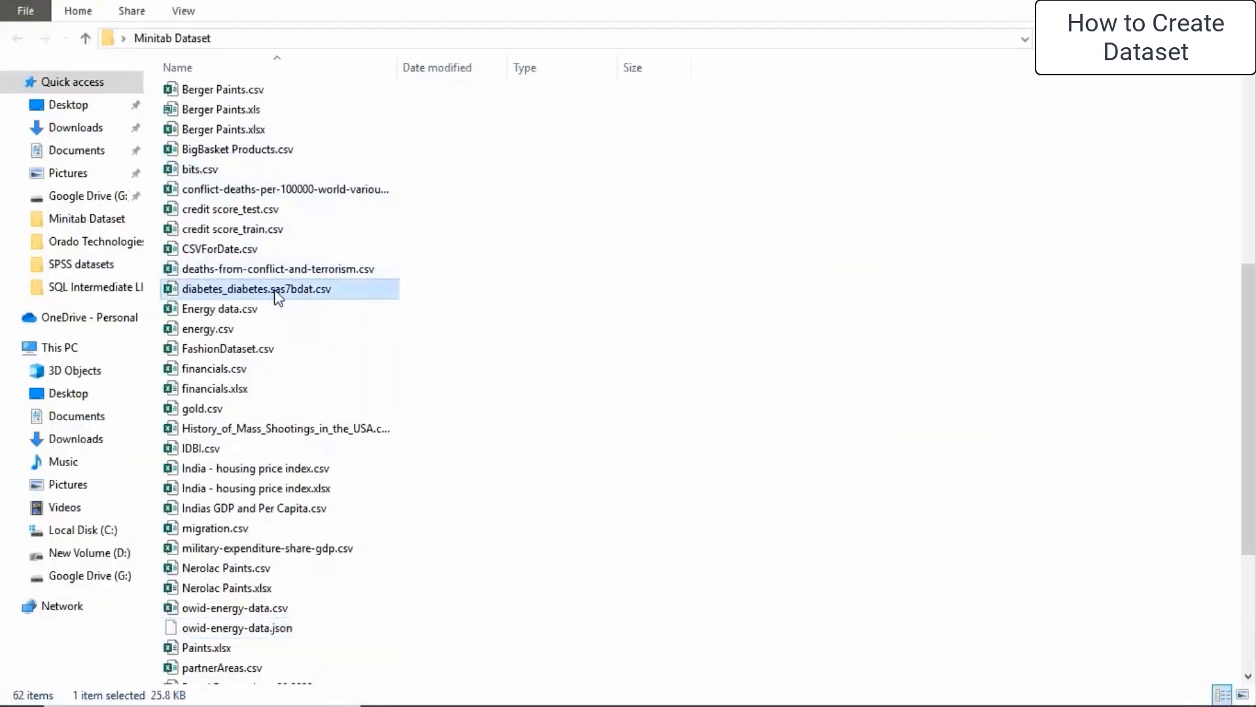
{"action": "double_click", "coordinate": [320, 294]}
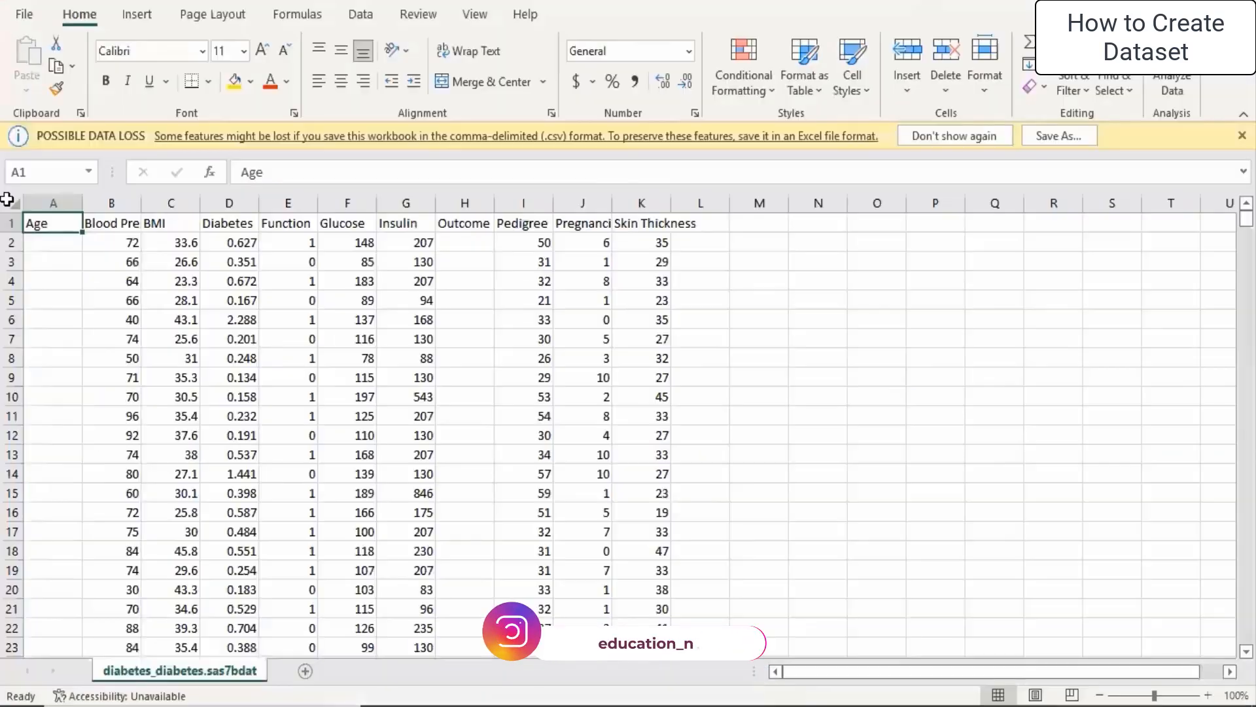
{"action": "left_click", "coordinate": [12, 203]}
{"action": "double_click", "coordinate": [79, 196]}
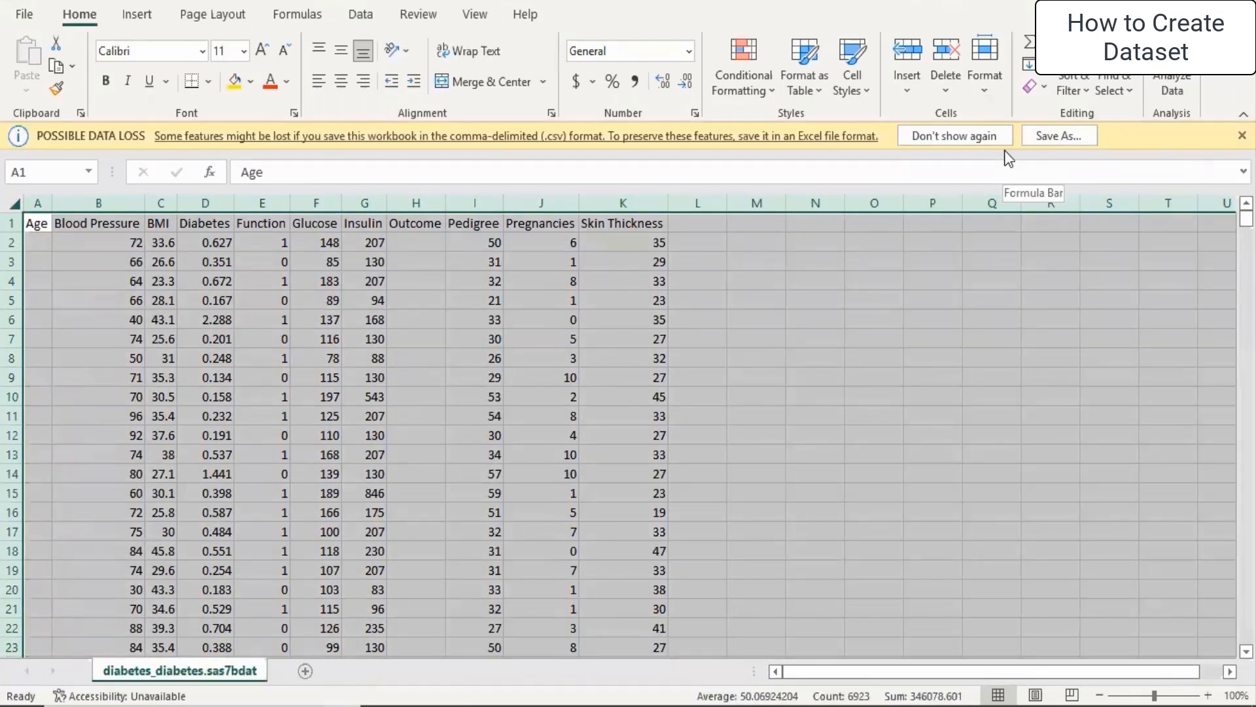
{"action": "left_click", "coordinate": [845, 288]}
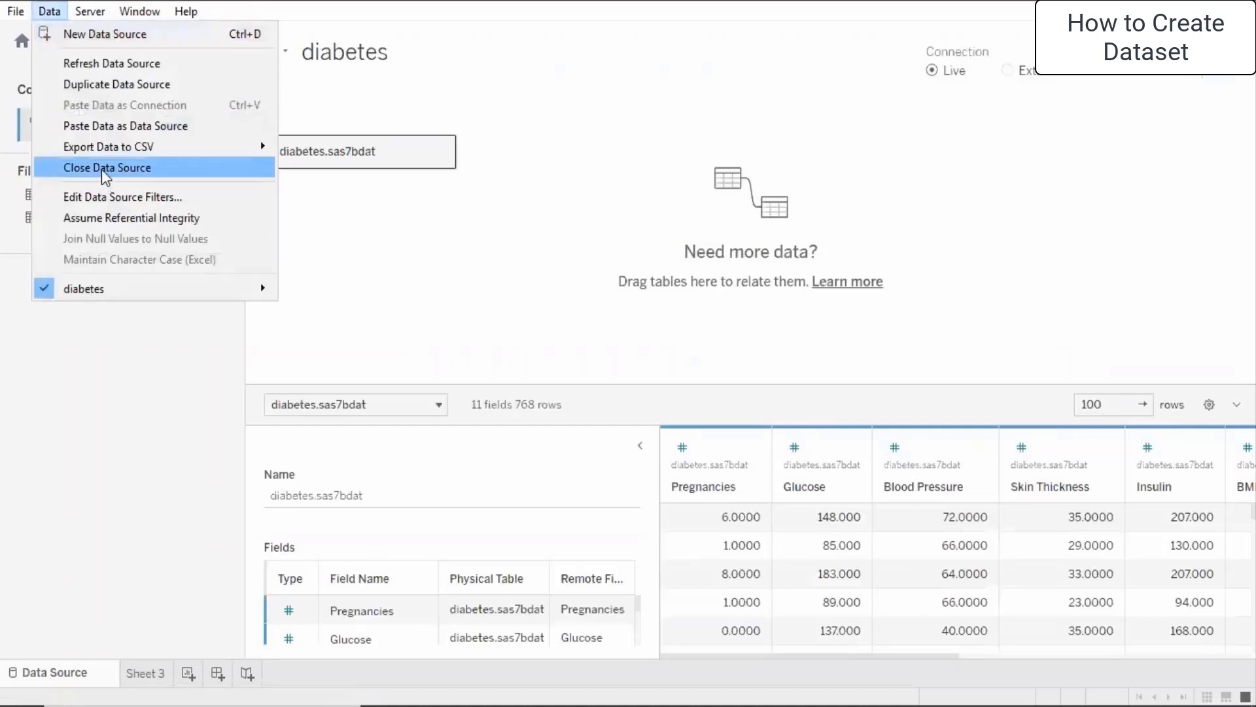
Close the diabetes data source in Tableau, and open bseindia.com in a new browser tab
{"action": "left_click", "coordinate": [101, 168]}
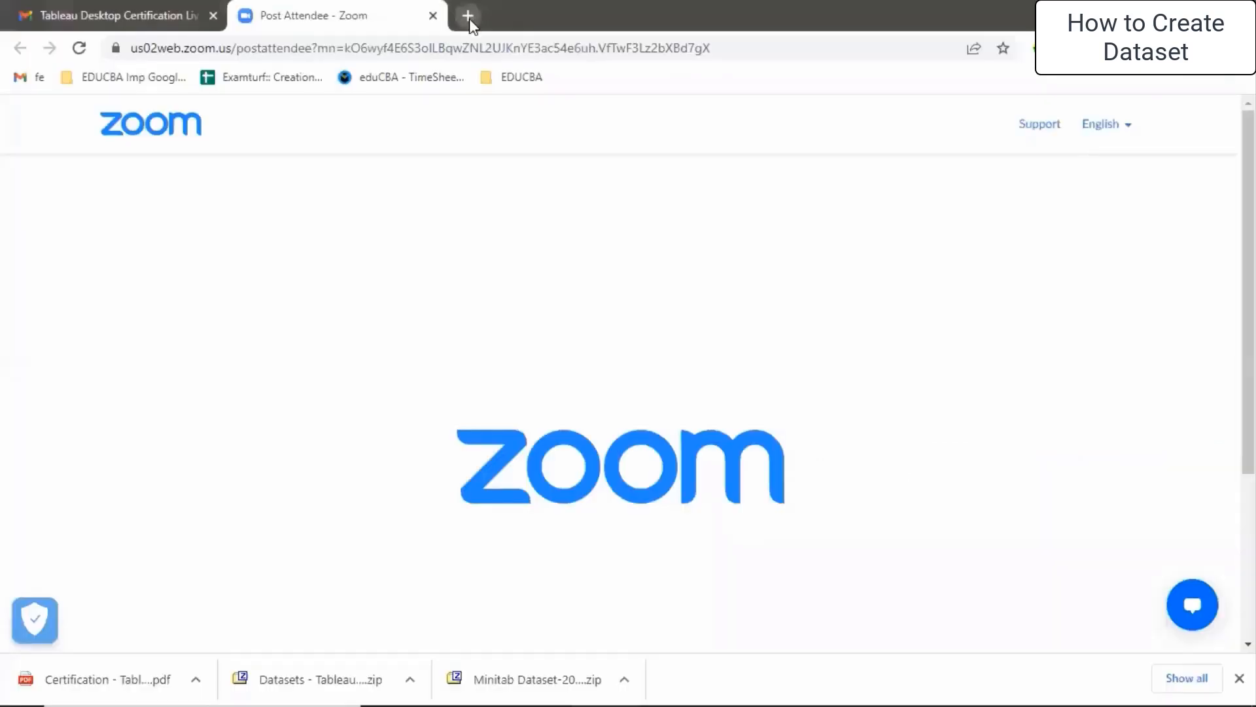
{"action": "left_click", "coordinate": [469, 18]}
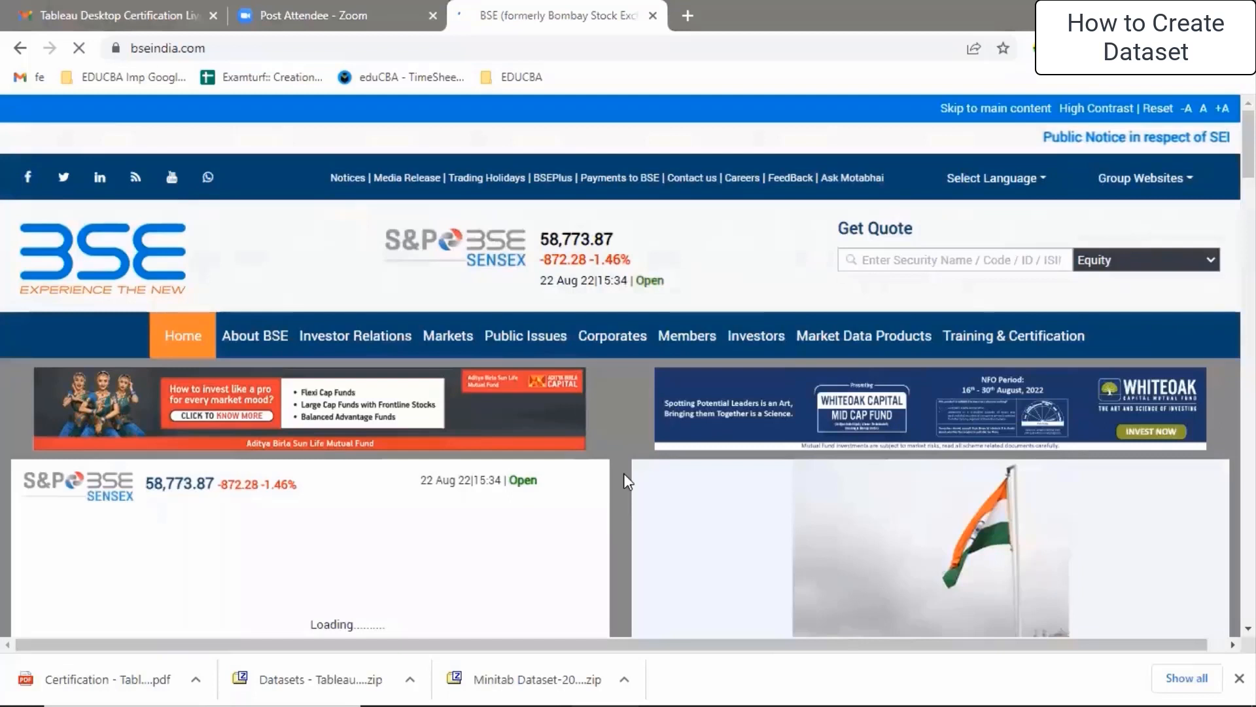
Open the Indices Historical Prices page through the Historical Data quick link on the BSE site
{"action": "scroll", "coordinate": [624, 473], "scroll_direction": "down", "scroll_amount": 20}
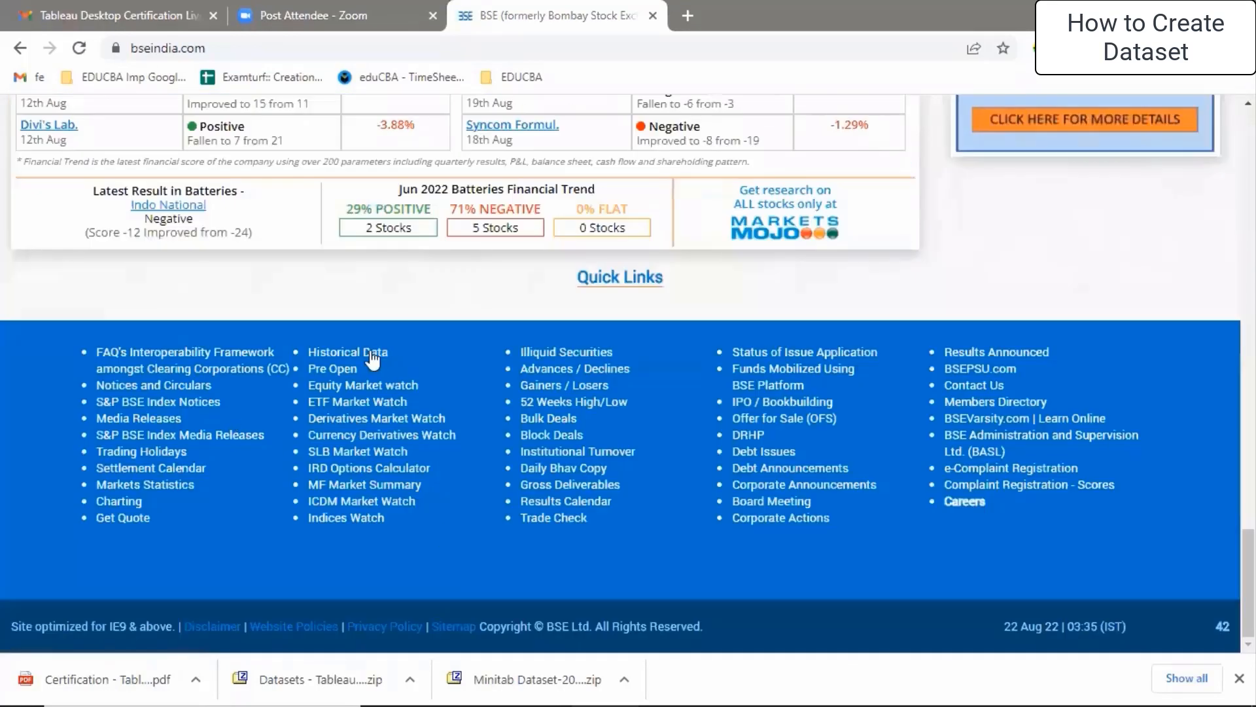
{"action": "left_click", "coordinate": [372, 354]}
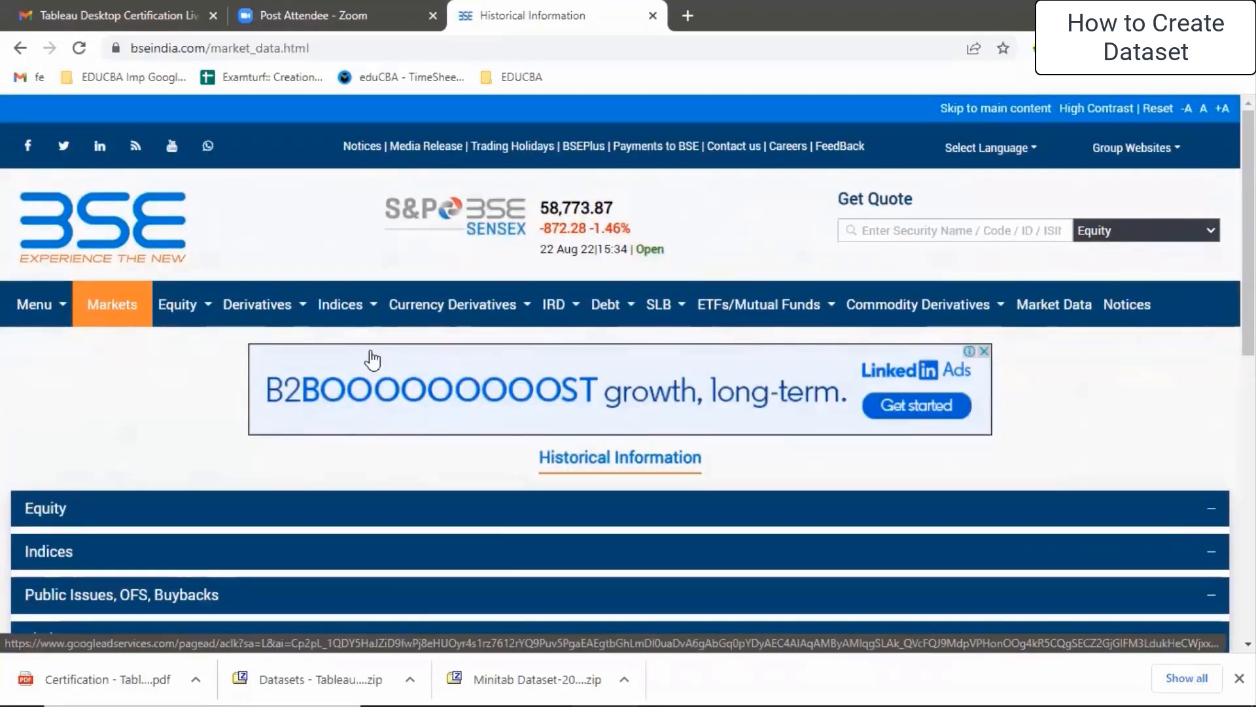
{"action": "scroll", "coordinate": [345, 429], "scroll_direction": "down", "scroll_amount": 3}
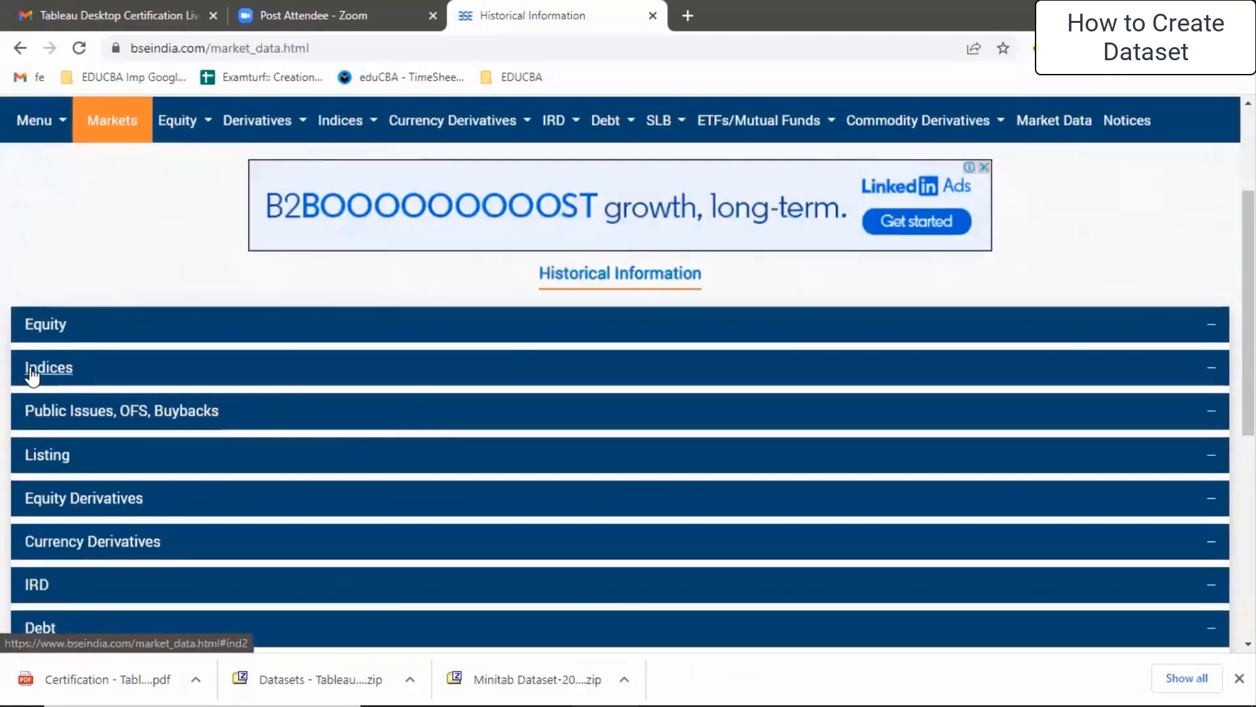
{"action": "left_click", "coordinate": [30, 371]}
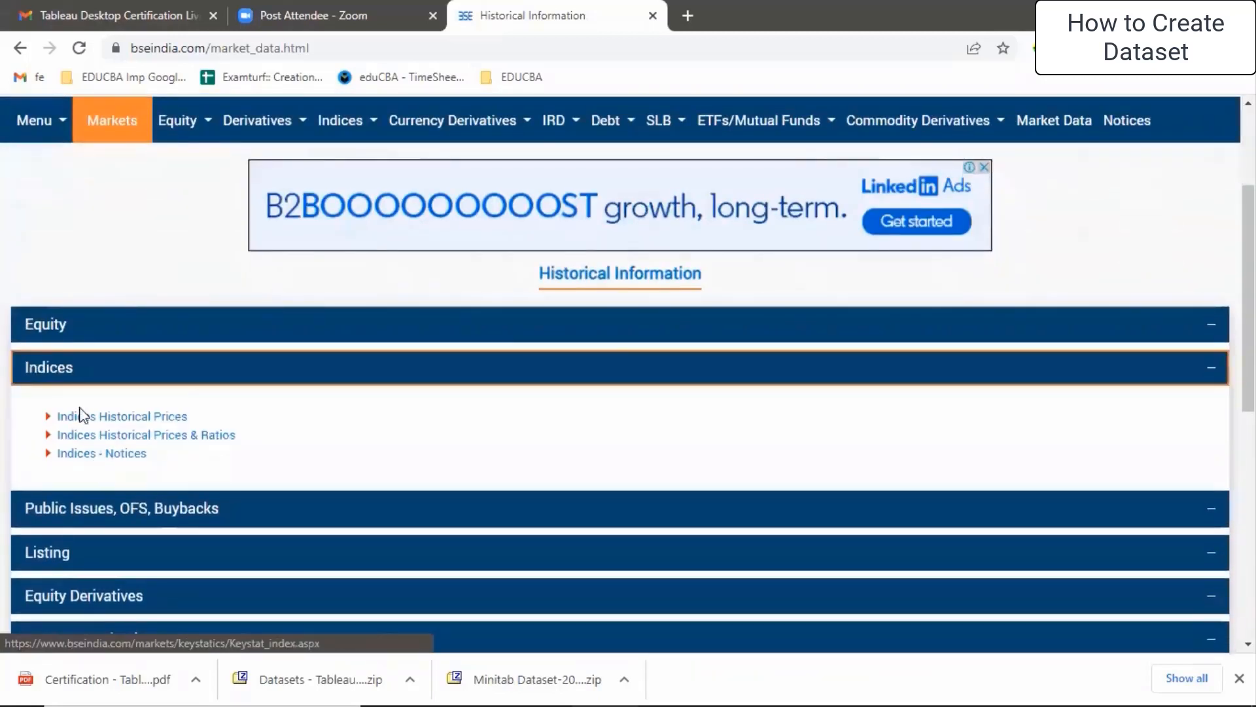
{"action": "left_click", "coordinate": [98, 419]}
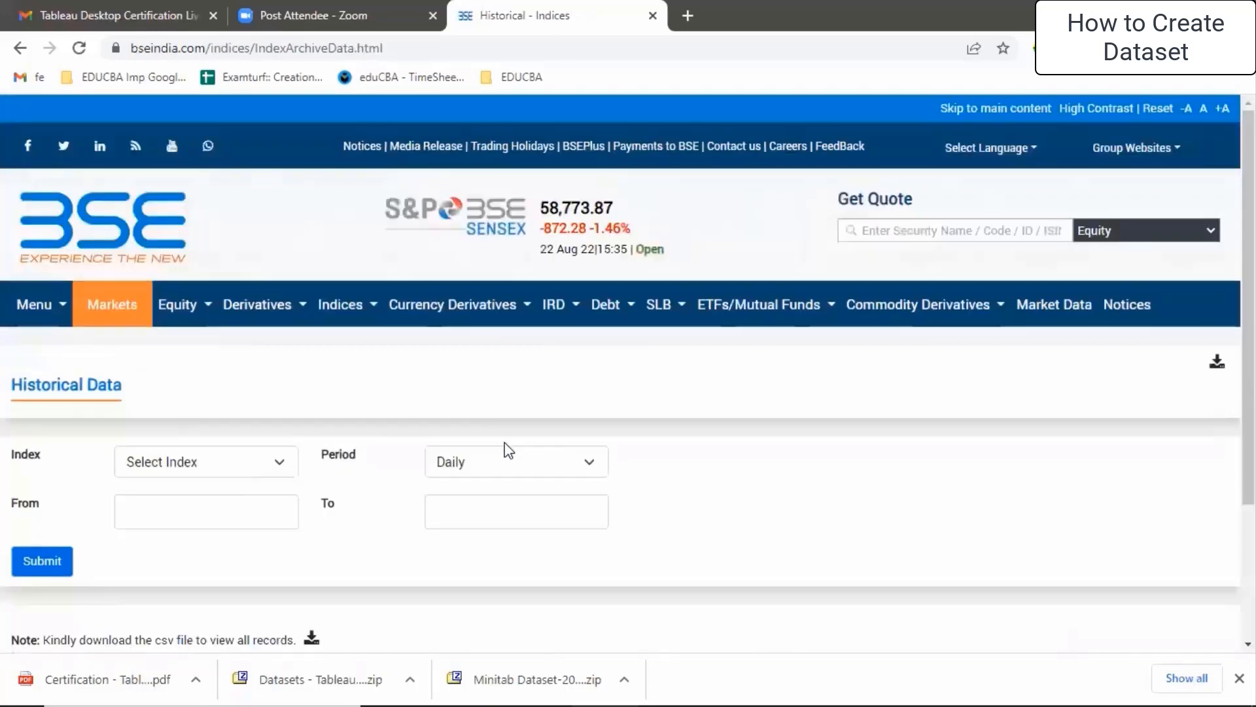
Retrieve the daily historical prices of the S&P BSE 200 index from 02/08/2022 to 10/08/2022
{"action": "left_click", "coordinate": [281, 466]}
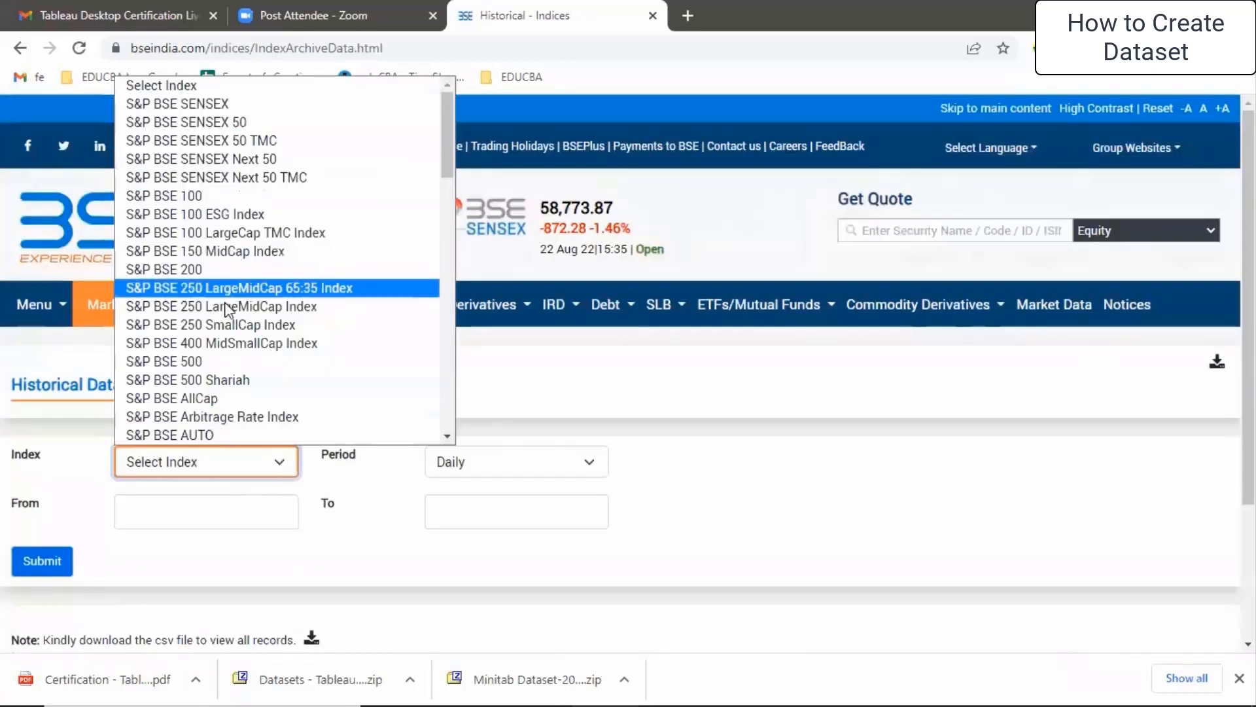
{"action": "left_click", "coordinate": [243, 270]}
{"action": "left_click", "coordinate": [216, 514]}
{"action": "left_click", "coordinate": [241, 350]}
{"action": "left_click", "coordinate": [244, 491]}
{"action": "left_click", "coordinate": [485, 512]}
{"action": "left_click", "coordinate": [238, 513]}
{"action": "left_click", "coordinate": [185, 407]}
{"action": "left_click", "coordinate": [517, 513]}
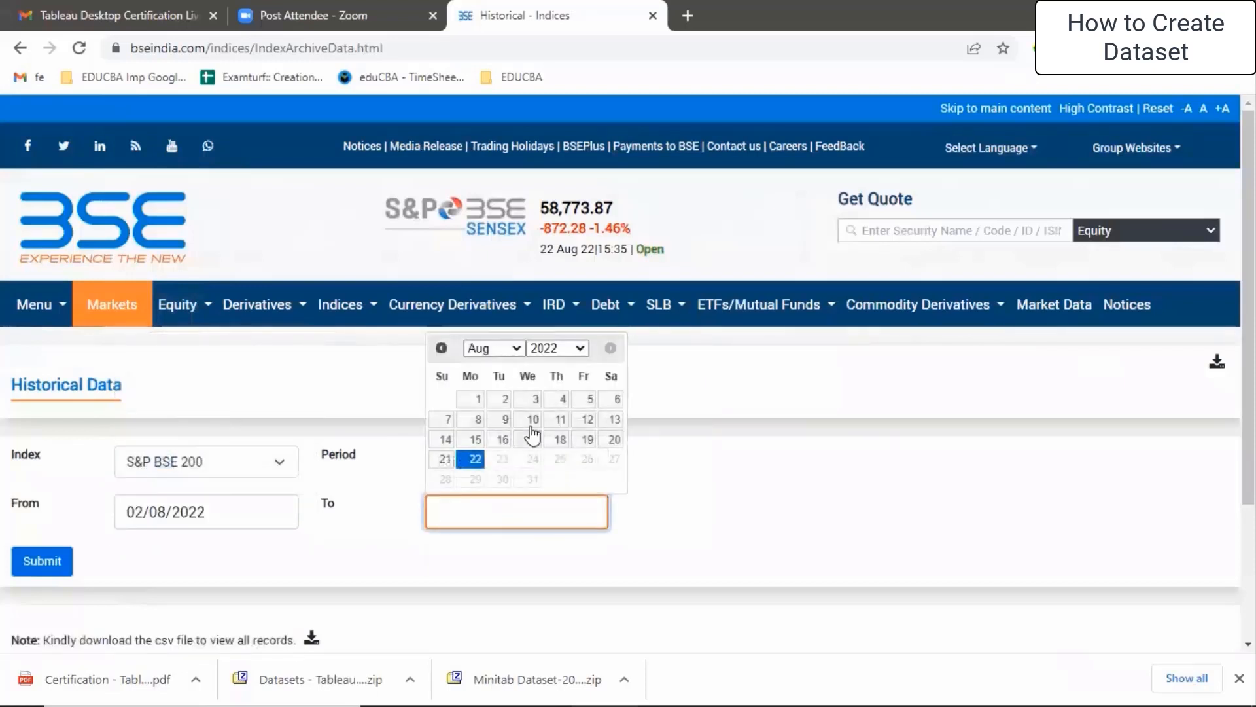
{"action": "left_click", "coordinate": [532, 435]}
{"action": "left_click", "coordinate": [65, 563]}
{"action": "scroll", "coordinate": [695, 477], "scroll_direction": "down", "scroll_amount": 6}
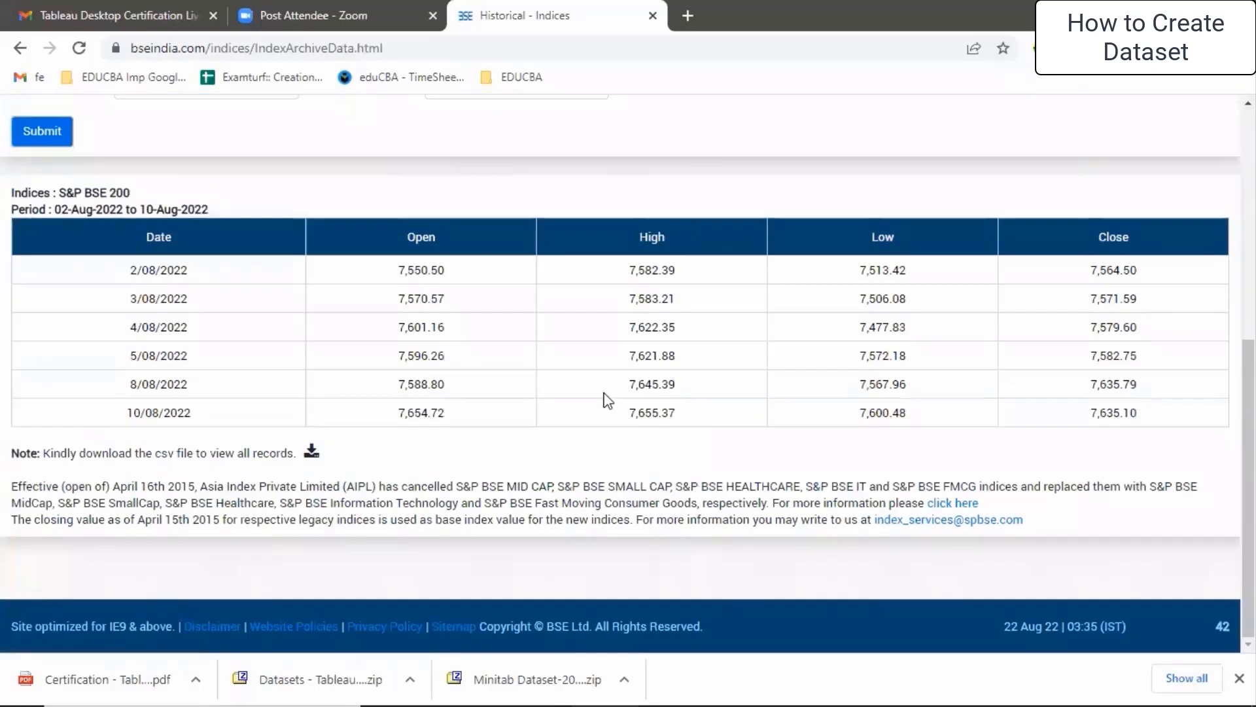
Change the start date of the index query to 05/08/2020 and resubmit it
{"action": "scroll", "coordinate": [607, 400], "scroll_direction": "up", "scroll_amount": 4}
{"action": "left_click", "coordinate": [232, 365]}
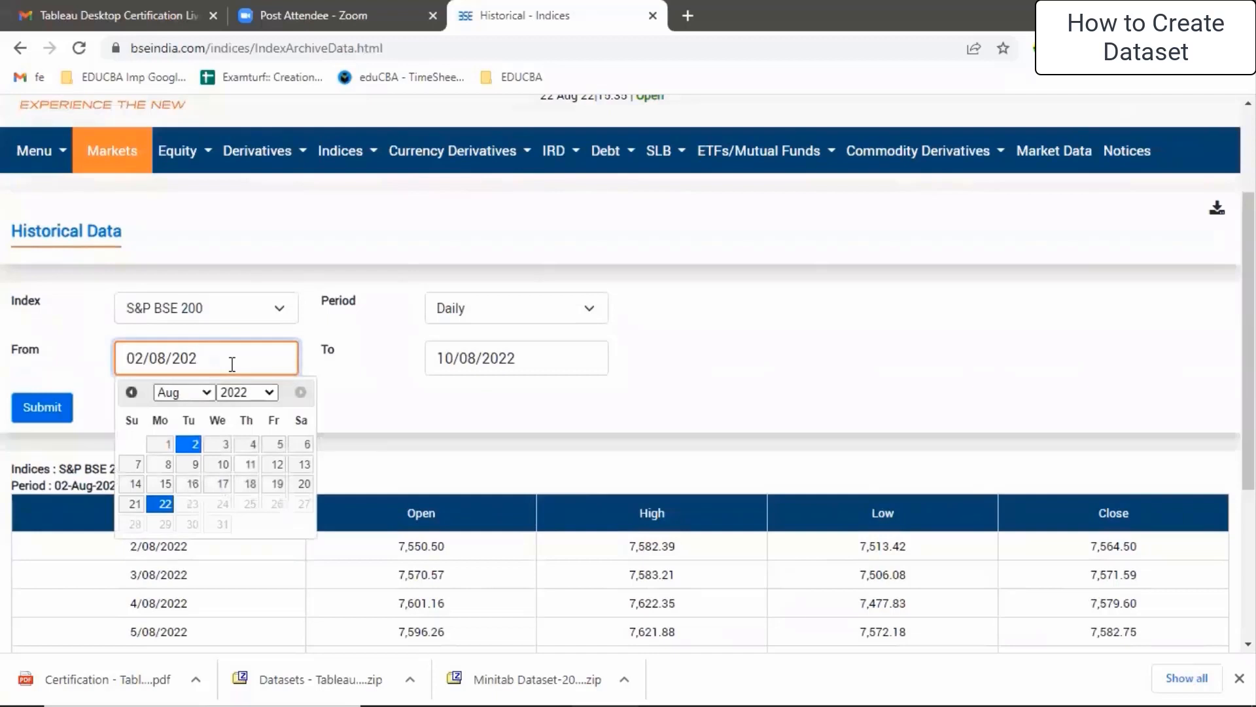
{"action": "left_click", "coordinate": [245, 392]}
{"action": "left_click", "coordinate": [249, 533]}
{"action": "left_click", "coordinate": [223, 464]}
{"action": "left_click", "coordinate": [42, 407]}
{"action": "scroll", "coordinate": [561, 463], "scroll_direction": "down", "scroll_amount": 1}
{"action": "scroll", "coordinate": [565, 464], "scroll_direction": "down", "scroll_amount": 10}
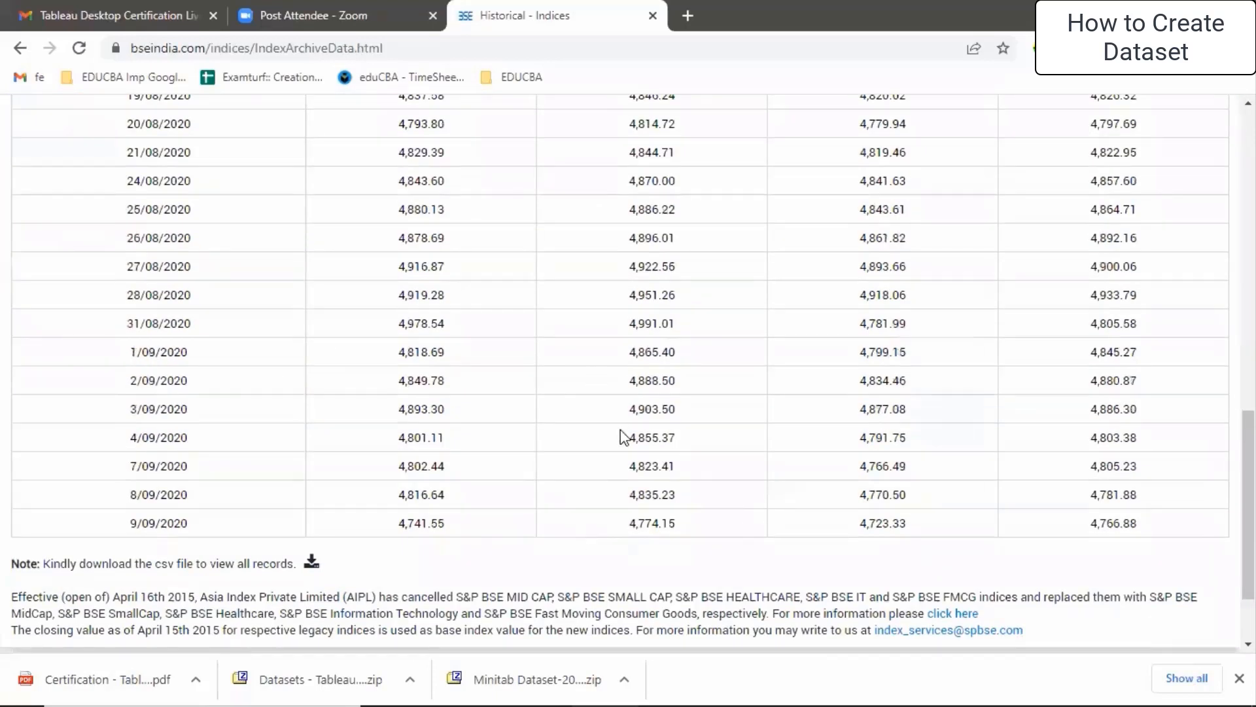
Copy all price rows of the S&P BSE 200 table, without the header, and paste them into Tableau as data
{"action": "scroll", "coordinate": [619, 435], "scroll_direction": "up", "scroll_amount": 8}
{"action": "scroll", "coordinate": [618, 436], "scroll_direction": "down", "scroll_amount": 10}
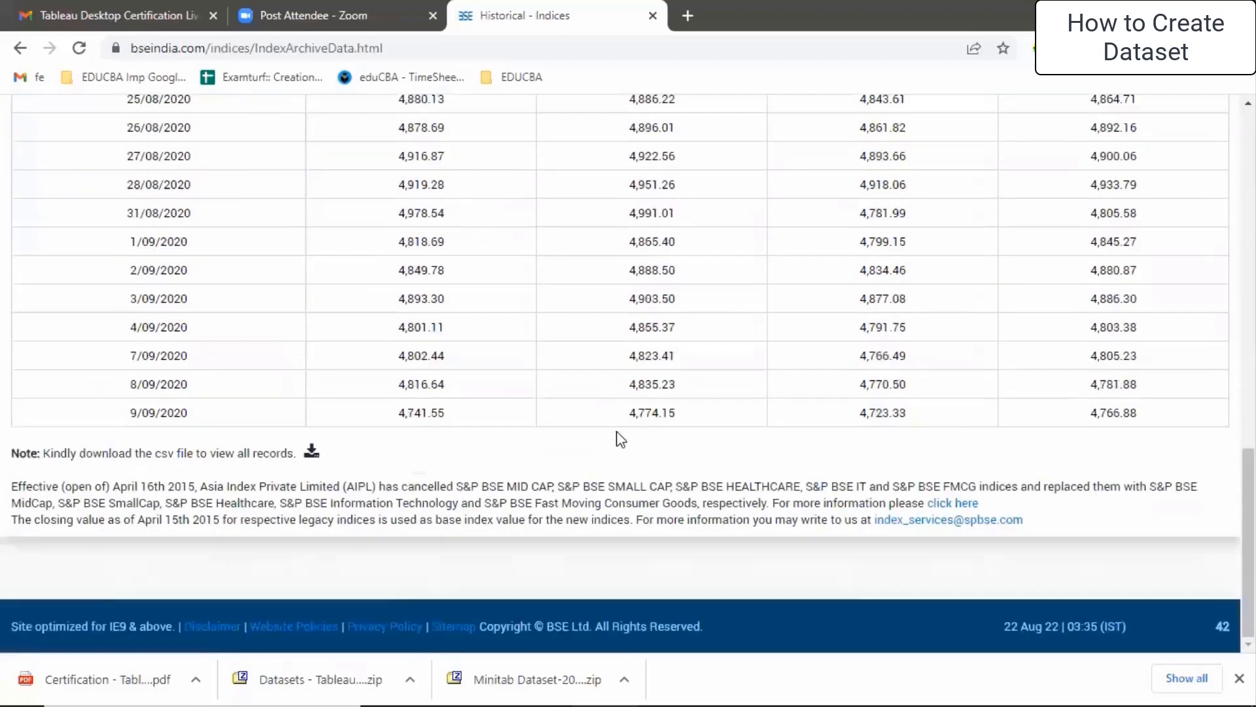
{"action": "scroll", "coordinate": [620, 437], "scroll_direction": "up", "scroll_amount": 9}
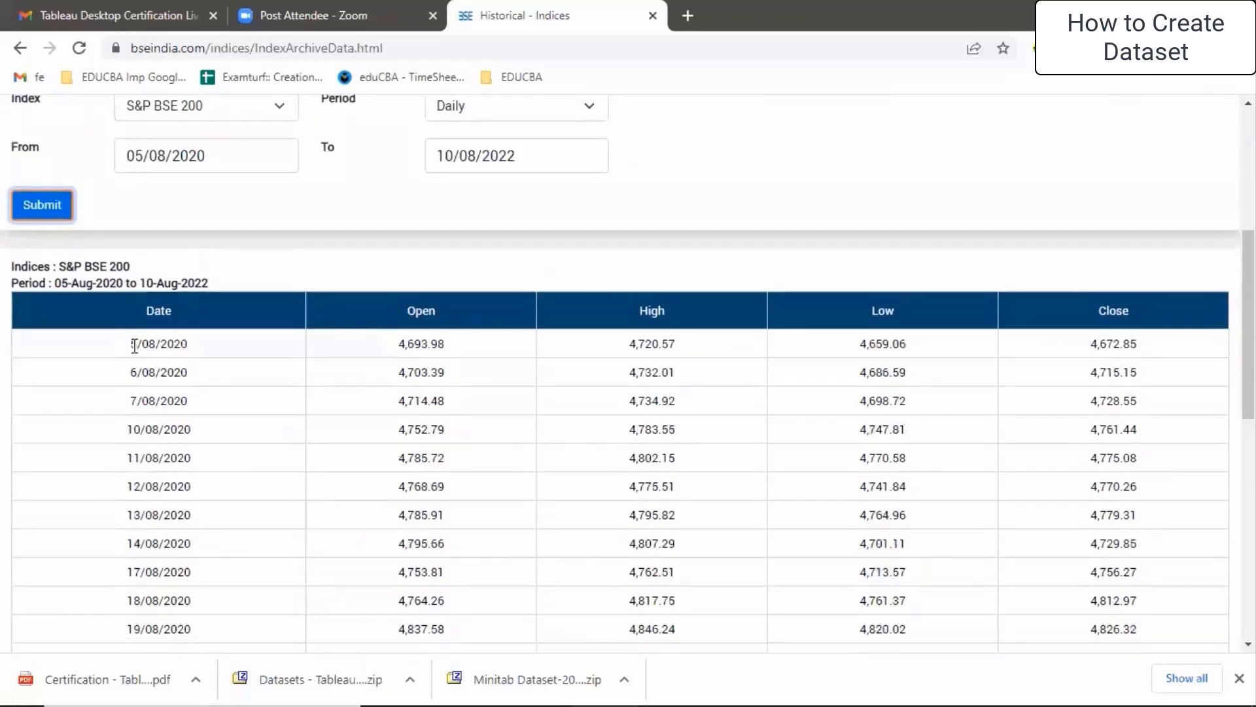
{"action": "left_click_drag", "start_coordinate": [133, 343], "coordinate": [1138, 534]}
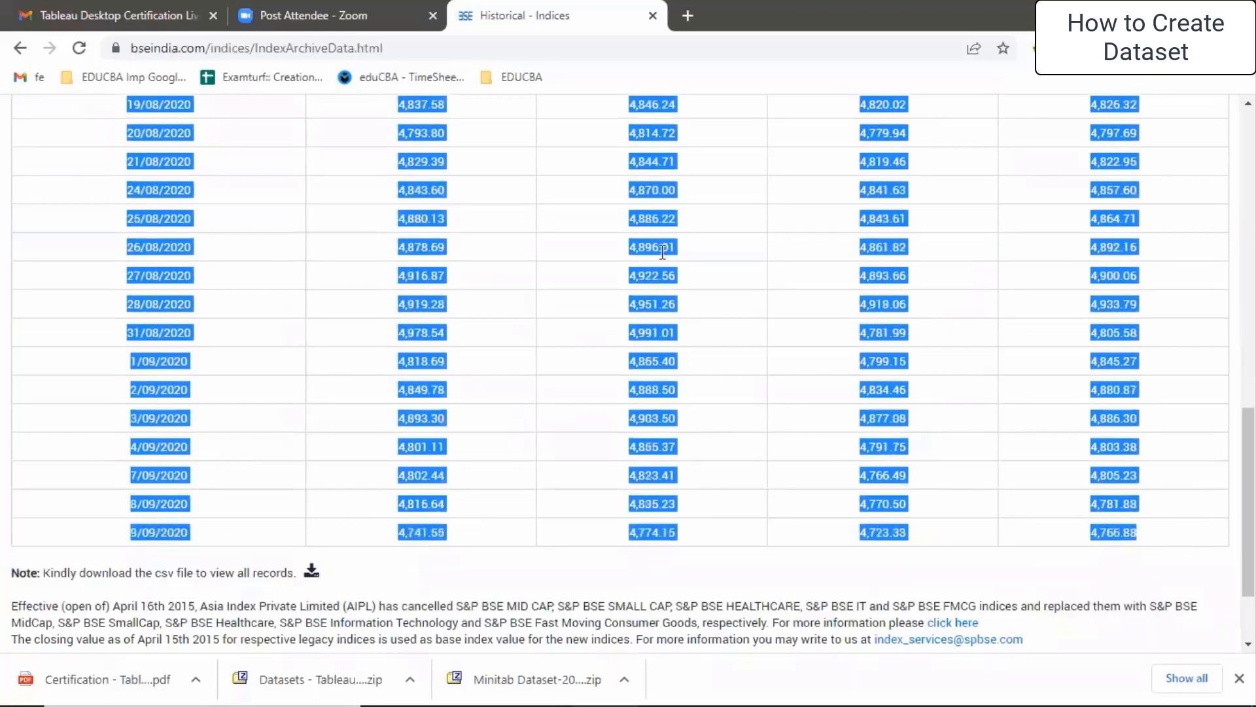
{"action": "key", "text": "alt+Tab"}
{"action": "left_click", "coordinate": [53, 11]}
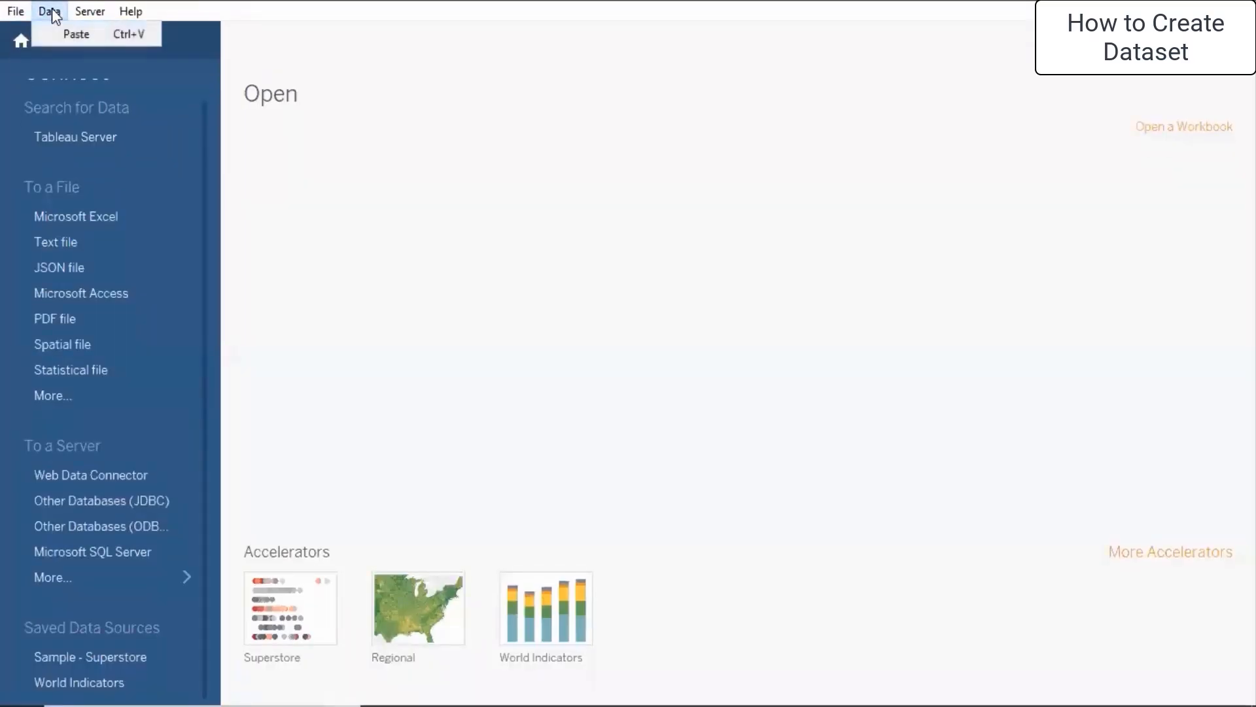
{"action": "left_click", "coordinate": [77, 31]}
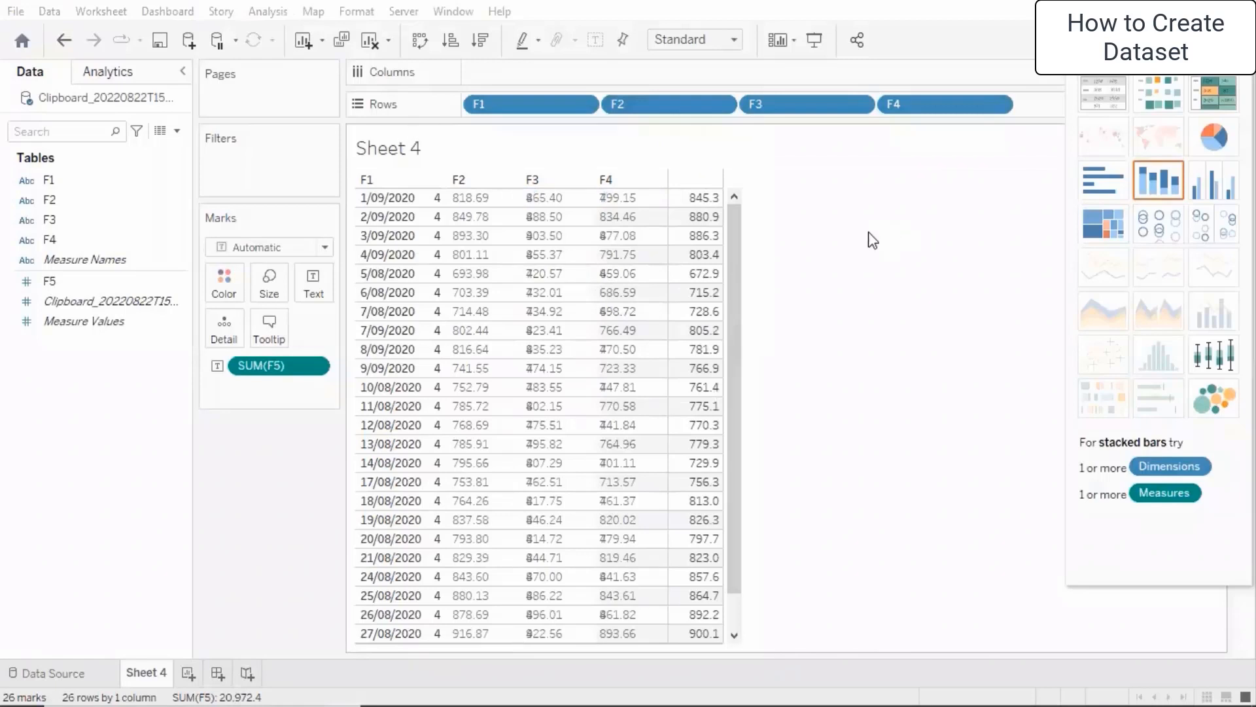
Compare the pasted rows on Sheet 4 with the original S&P BSE 200 table on the BSE page
{"action": "scroll", "coordinate": [553, 388], "scroll_direction": "down", "scroll_amount": 1}
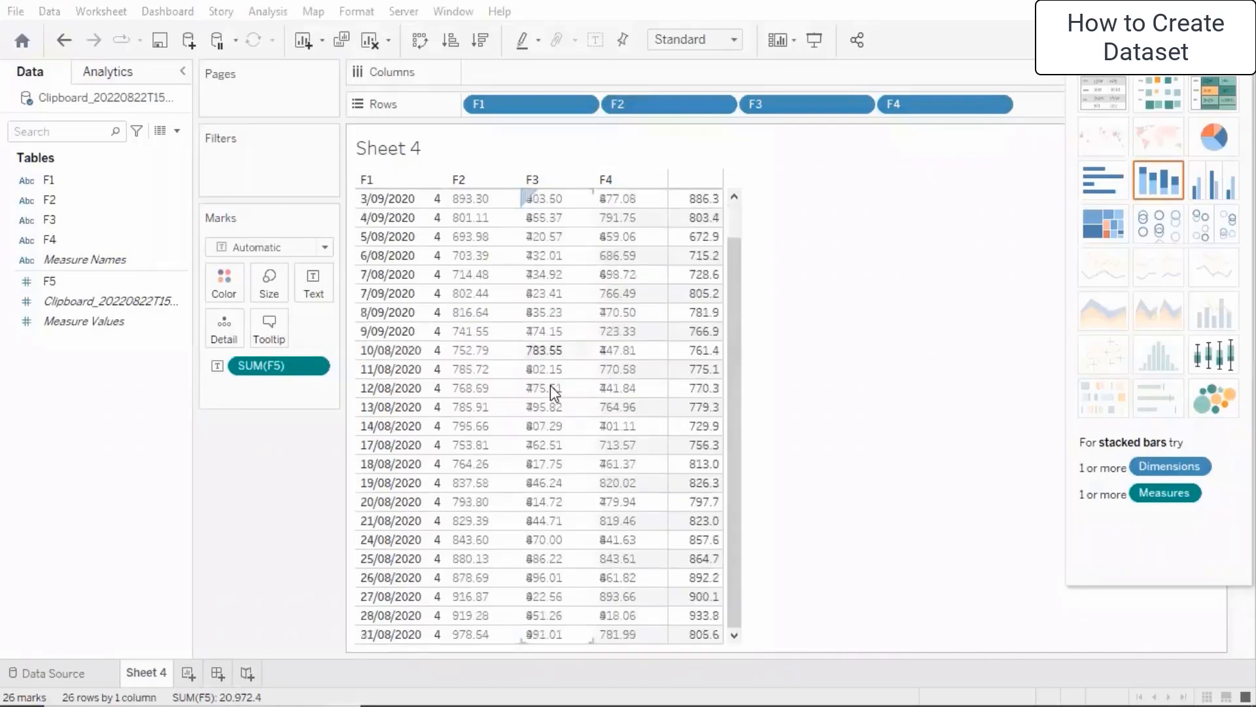
{"action": "scroll", "coordinate": [550, 391], "scroll_direction": "up", "scroll_amount": 1}
{"action": "scroll", "coordinate": [551, 390], "scroll_direction": "down", "scroll_amount": 1}
{"action": "scroll", "coordinate": [556, 482], "scroll_direction": "up", "scroll_amount": 1}
{"action": "scroll", "coordinate": [556, 481], "scroll_direction": "down", "scroll_amount": 1}
{"action": "scroll", "coordinate": [556, 482], "scroll_direction": "up", "scroll_amount": 1}
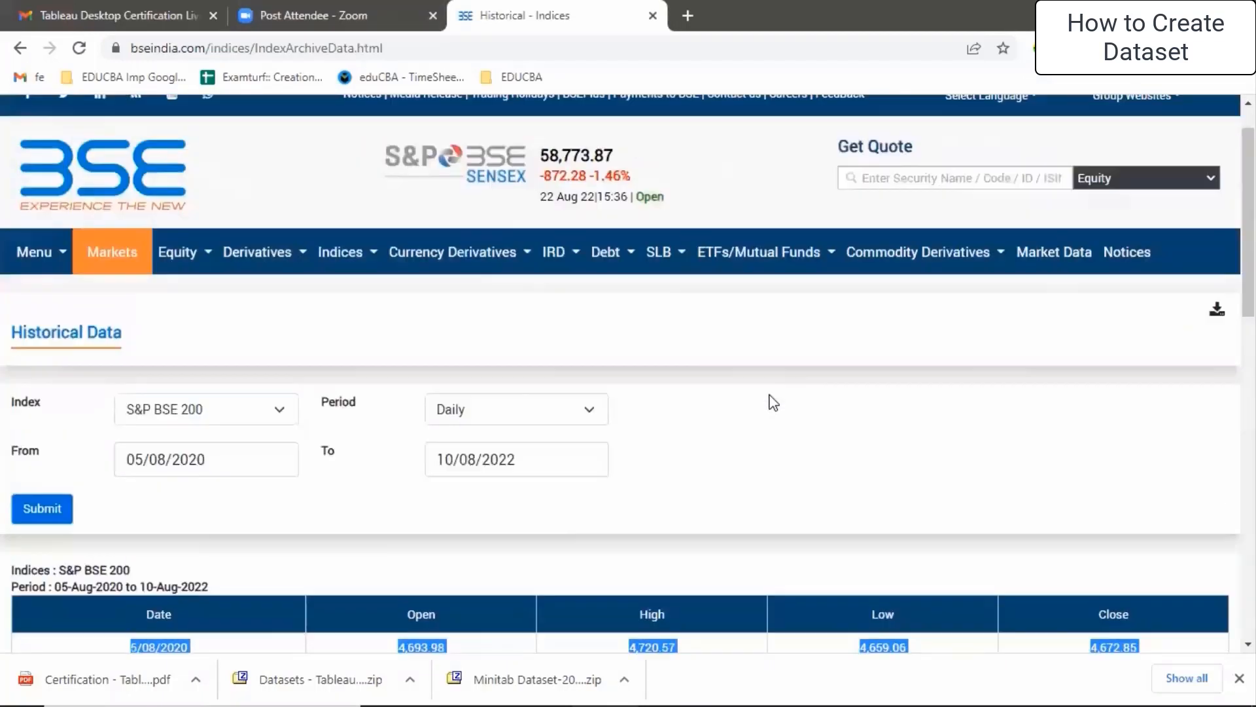
{"action": "scroll", "coordinate": [771, 401], "scroll_direction": "down", "scroll_amount": 10}
{"action": "scroll", "coordinate": [261, 229], "scroll_direction": "up", "scroll_amount": 2}
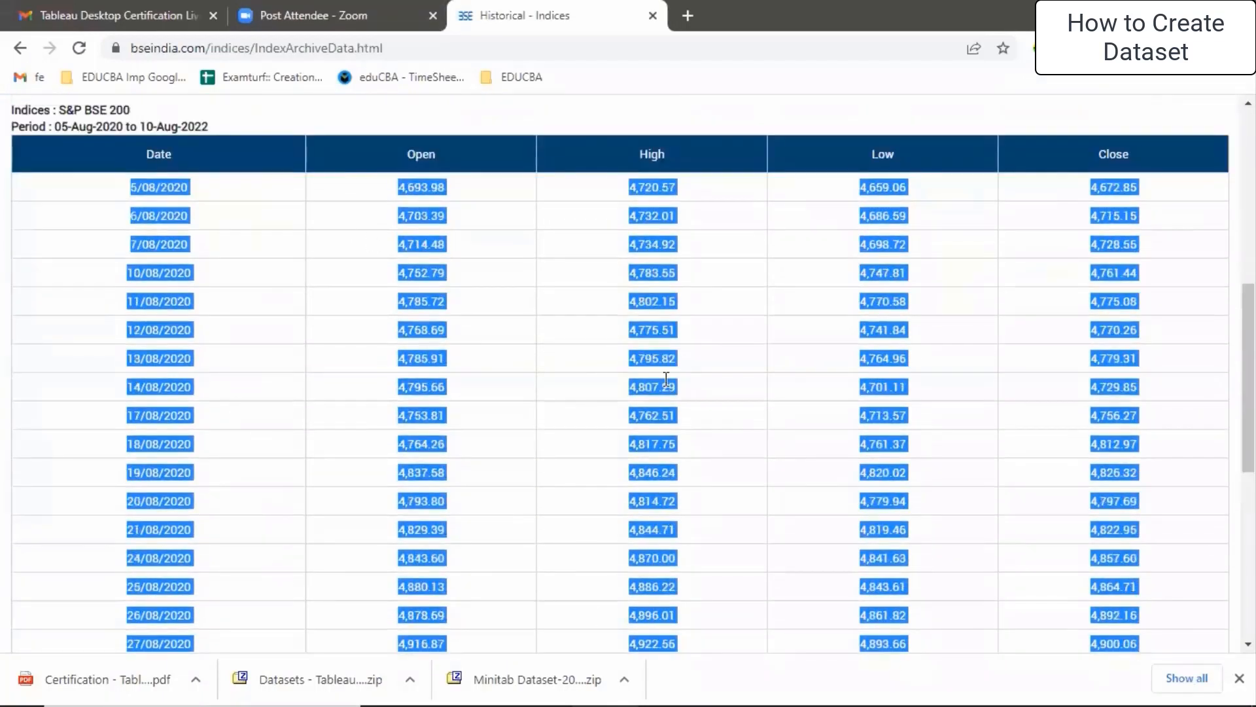
{"action": "scroll", "coordinate": [666, 379], "scroll_direction": "down", "scroll_amount": 8}
{"action": "scroll", "coordinate": [447, 314], "scroll_direction": "up", "scroll_amount": 8}
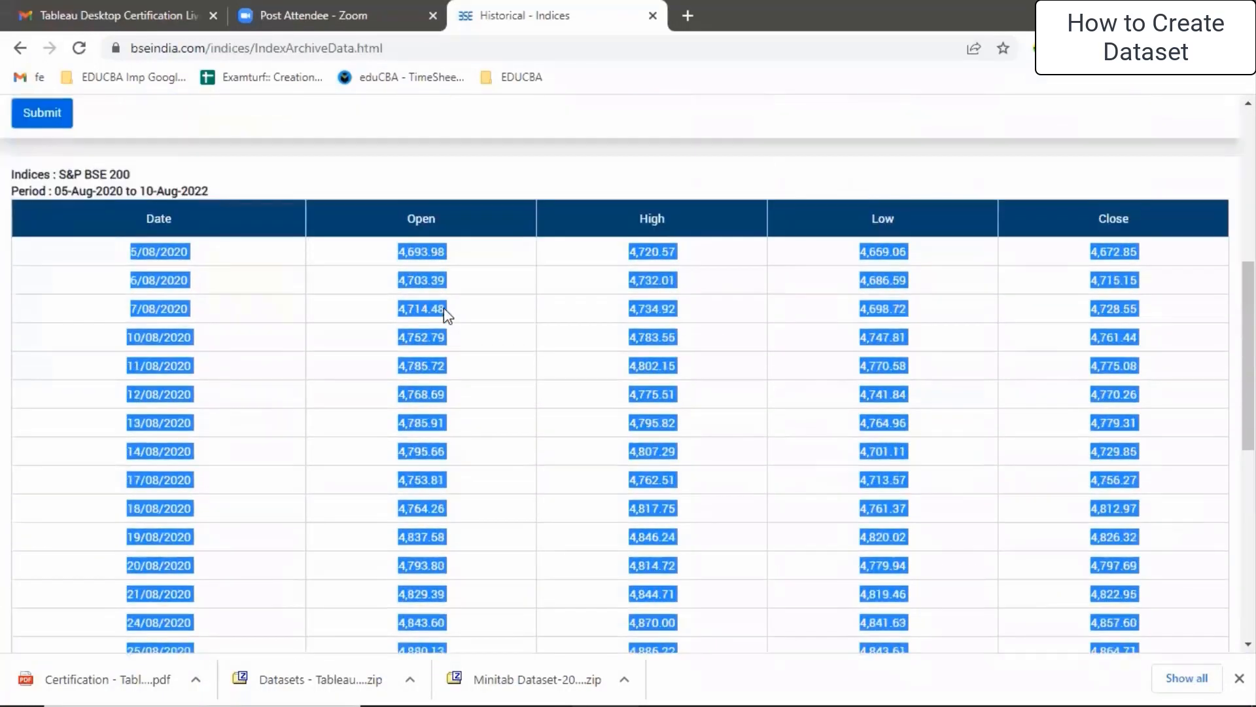
{"action": "scroll", "coordinate": [445, 309], "scroll_direction": "up", "scroll_amount": 4}
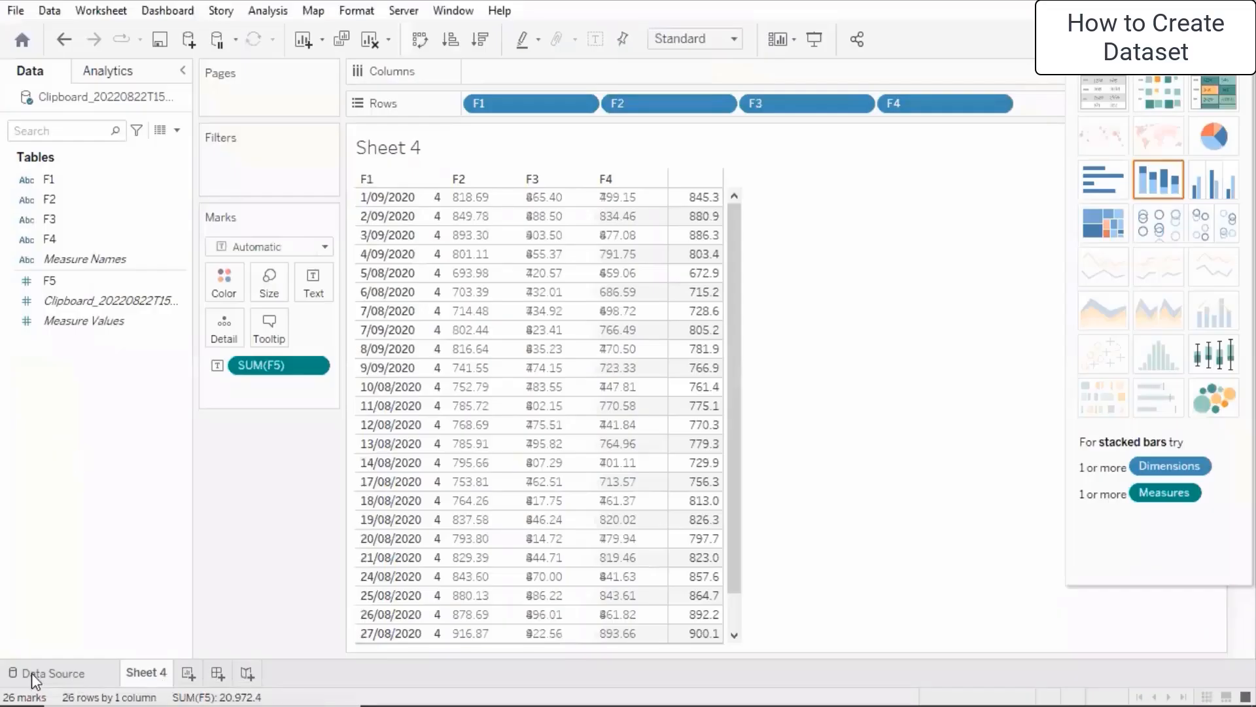
Review the pasted rows on the Data Source page and close the clipboard data source, accepting deletion of its sheets
{"action": "left_click", "coordinate": [31, 673]}
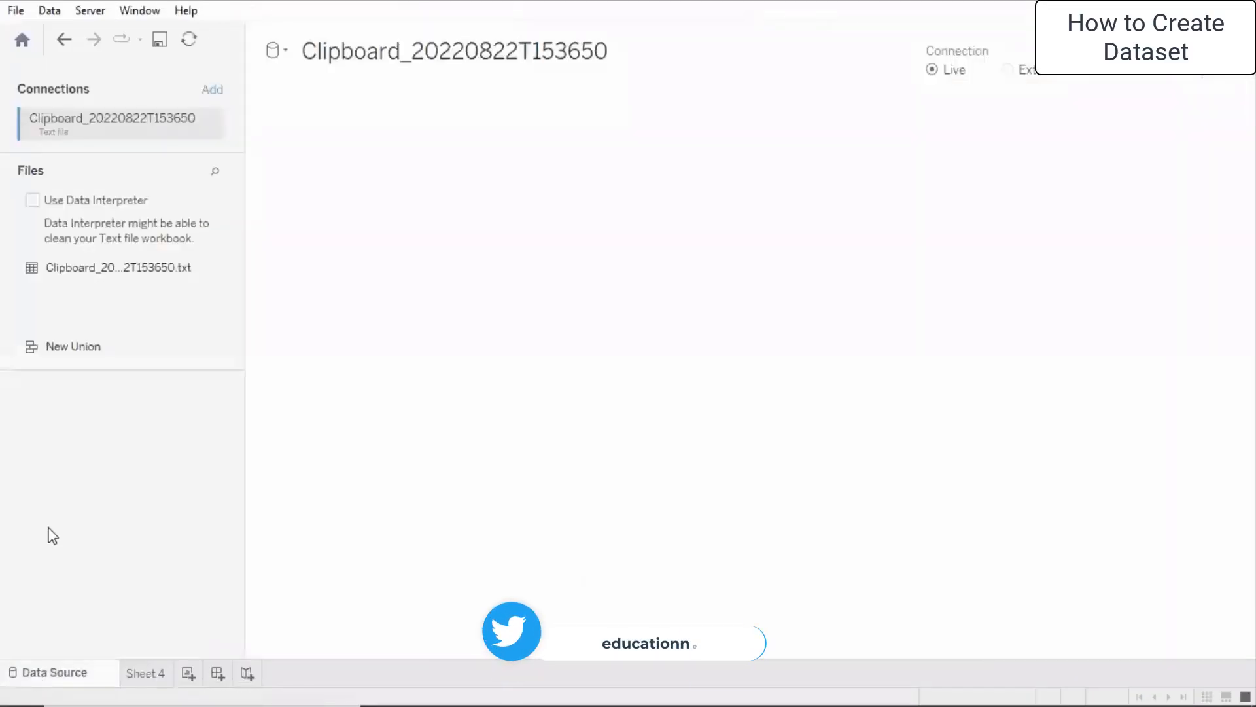
{"action": "left_click", "coordinate": [49, 11]}
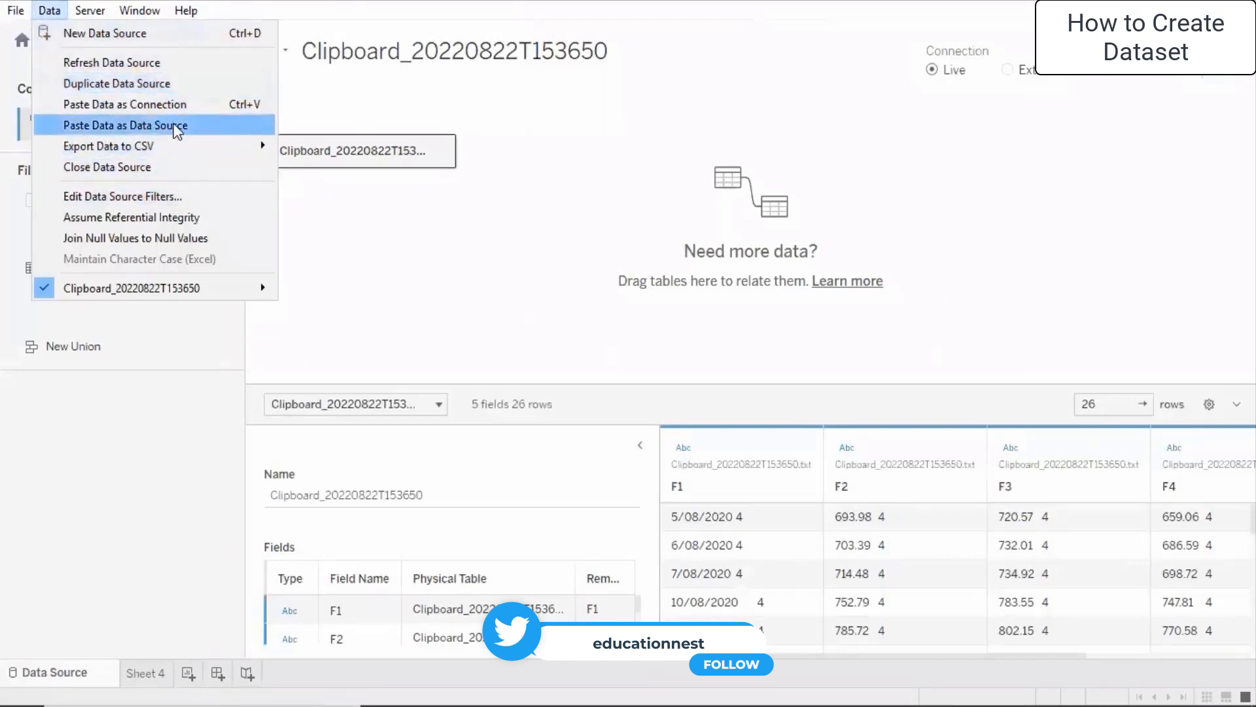
{"action": "left_click", "coordinate": [128, 511]}
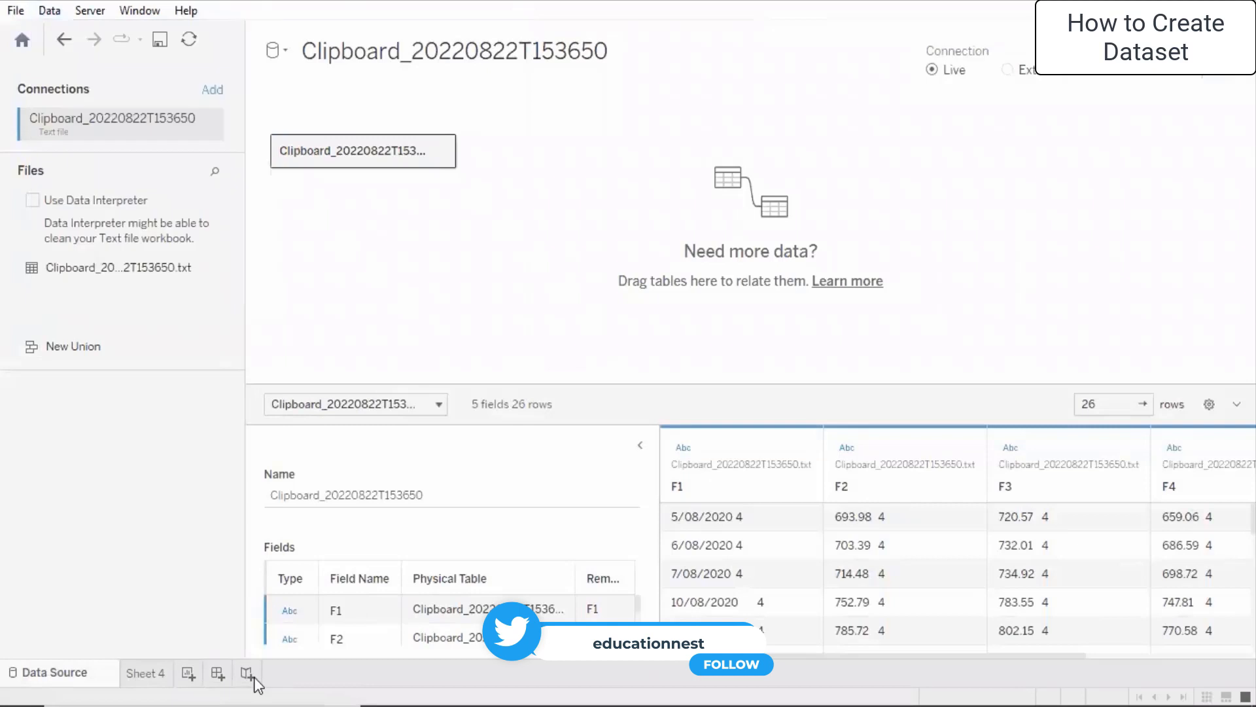
{"action": "left_click", "coordinate": [59, 11]}
{"action": "left_click", "coordinate": [112, 166]}
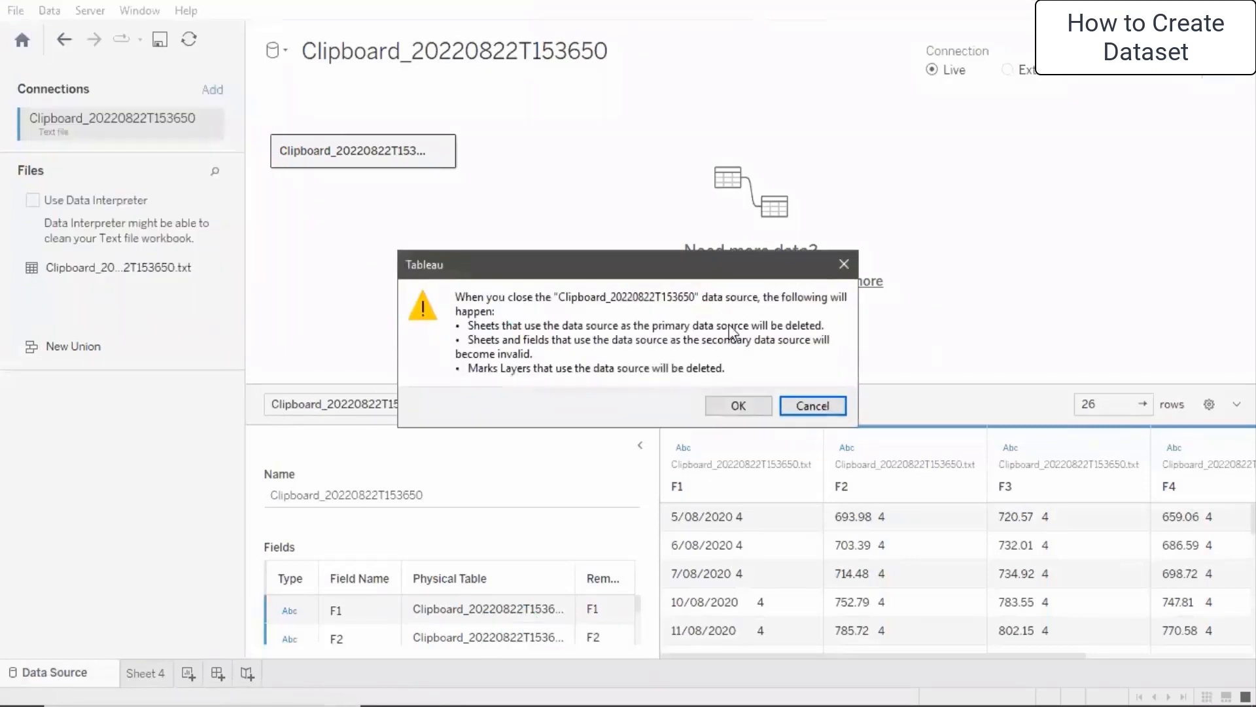
{"action": "left_click", "coordinate": [738, 407]}
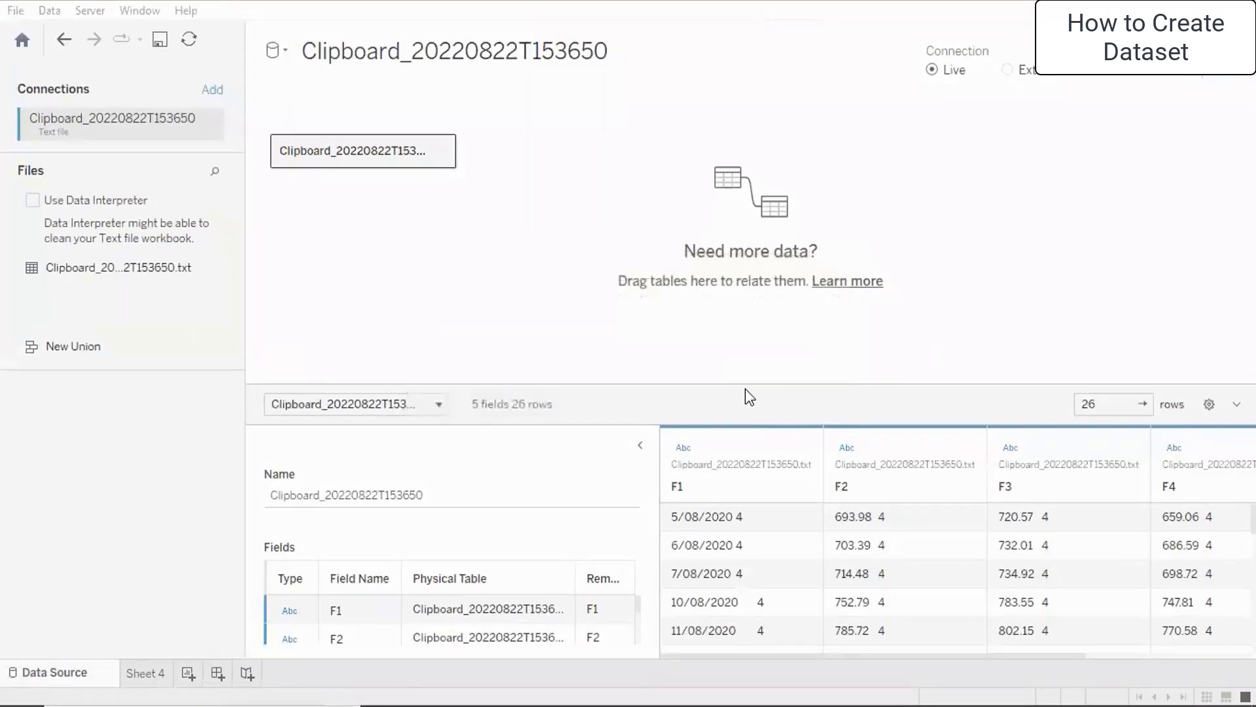
Switch to Chrome, open finance.yahoo.com in a new browser tab, and go to the Markets section
{"action": "key", "text": "alt+Tab"}
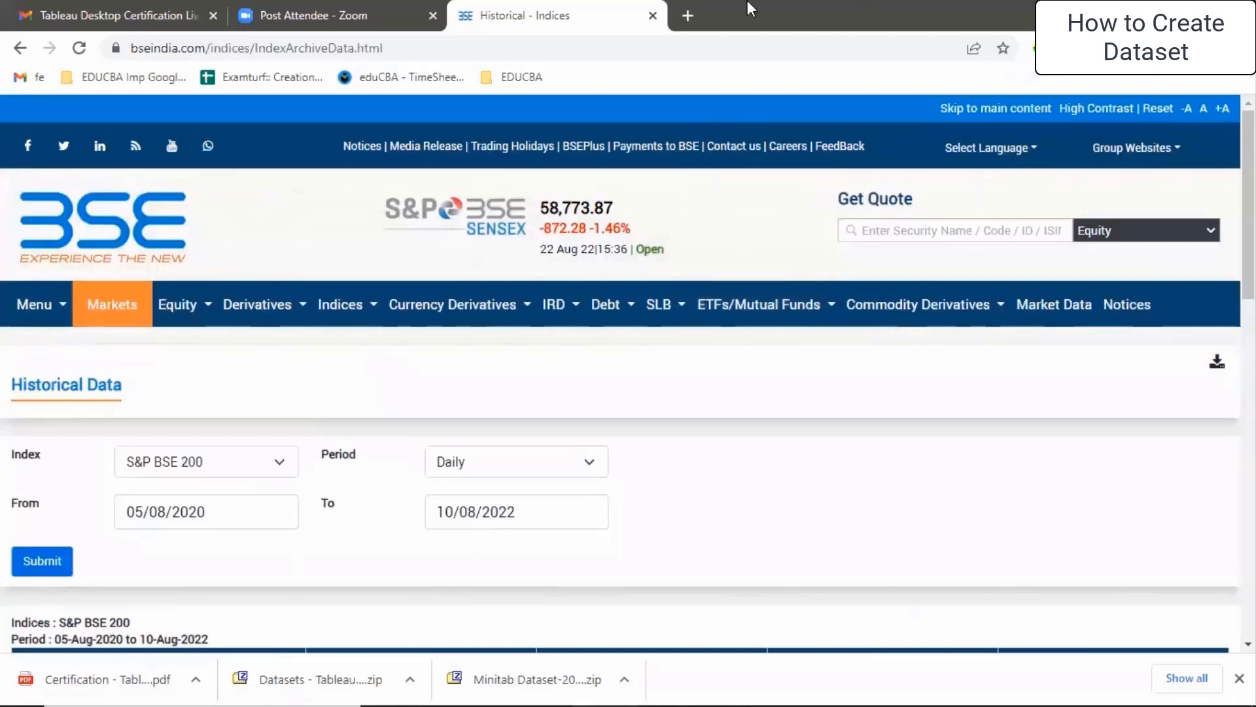
{"action": "left_click", "coordinate": [688, 15]}
{"action": "left_click", "coordinate": [678, 46]}
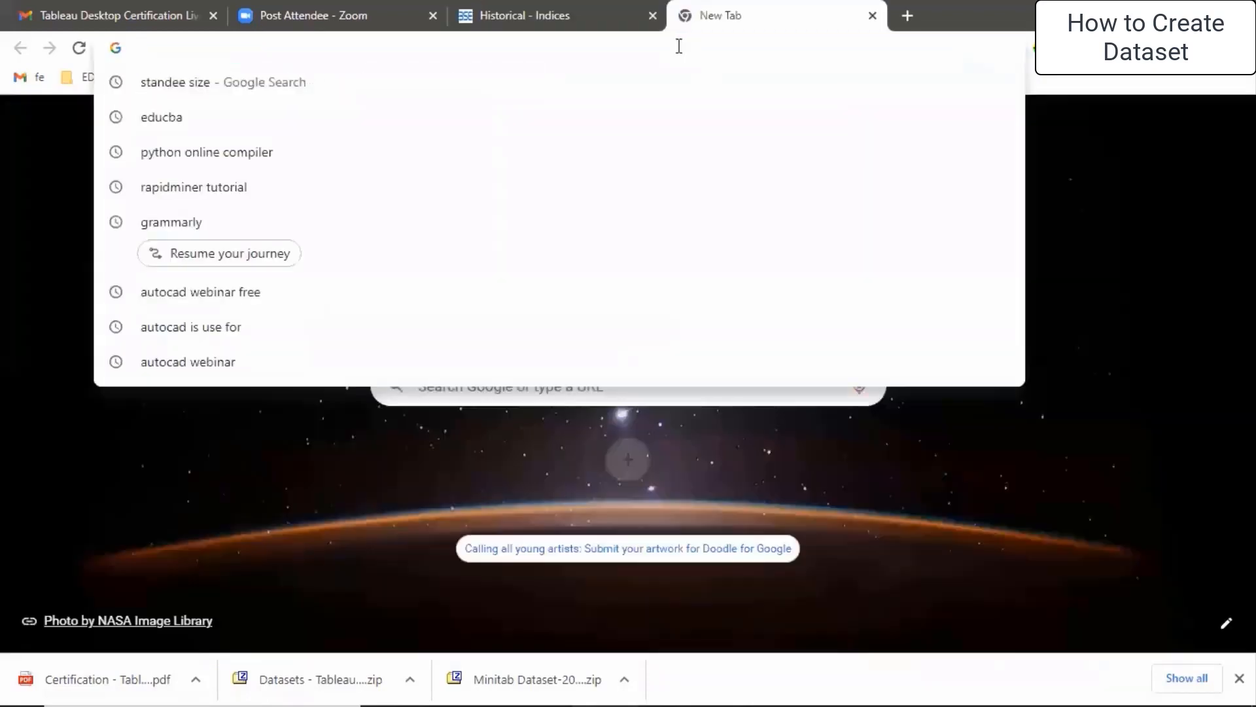
{"action": "type", "text": "yah"}
{"action": "key", "text": "Return"}
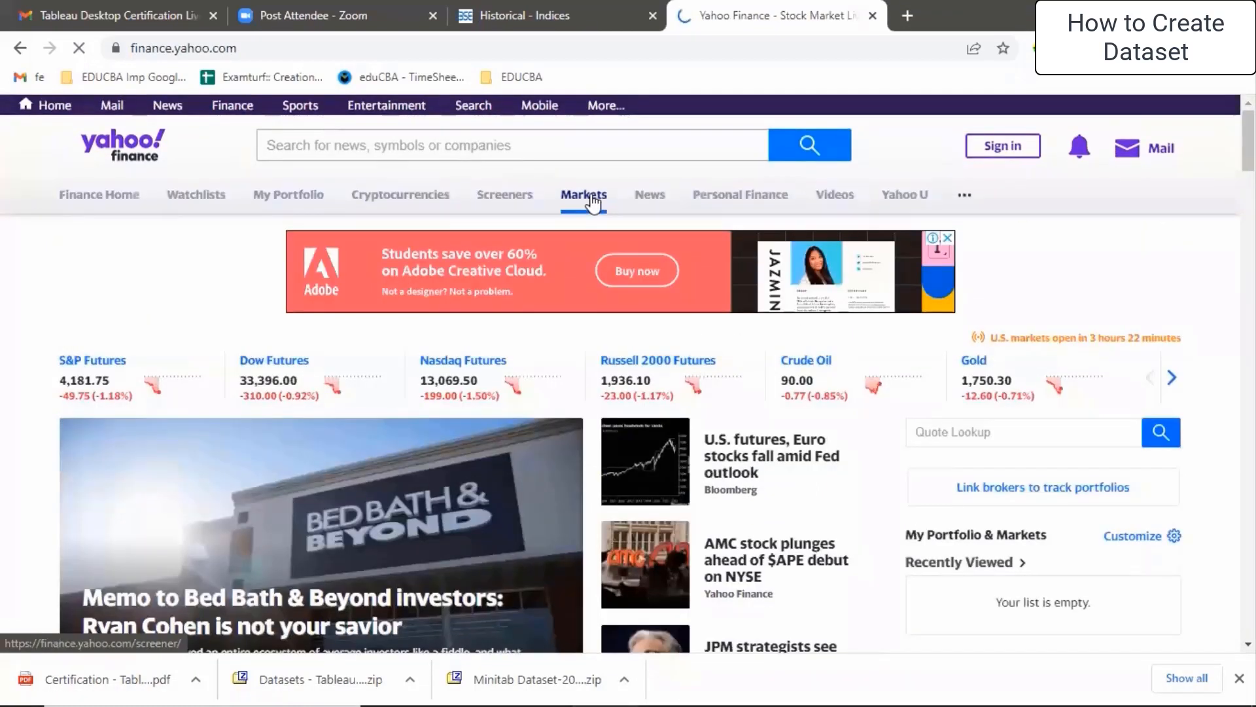
{"action": "left_click", "coordinate": [593, 203]}
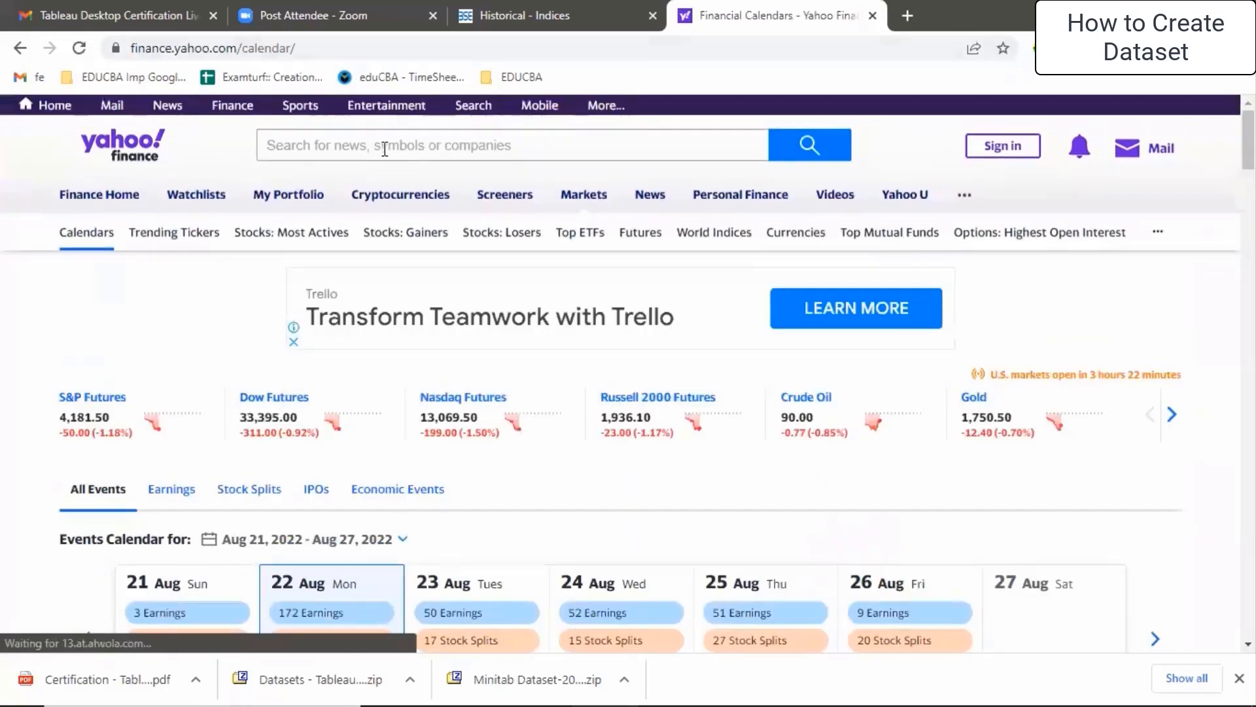
Find Apple Inc. (AAPL), open its historical price data, and dismiss the banner ad above the table
{"action": "left_click", "coordinate": [384, 148]}
{"action": "type", "text": "Apple"}
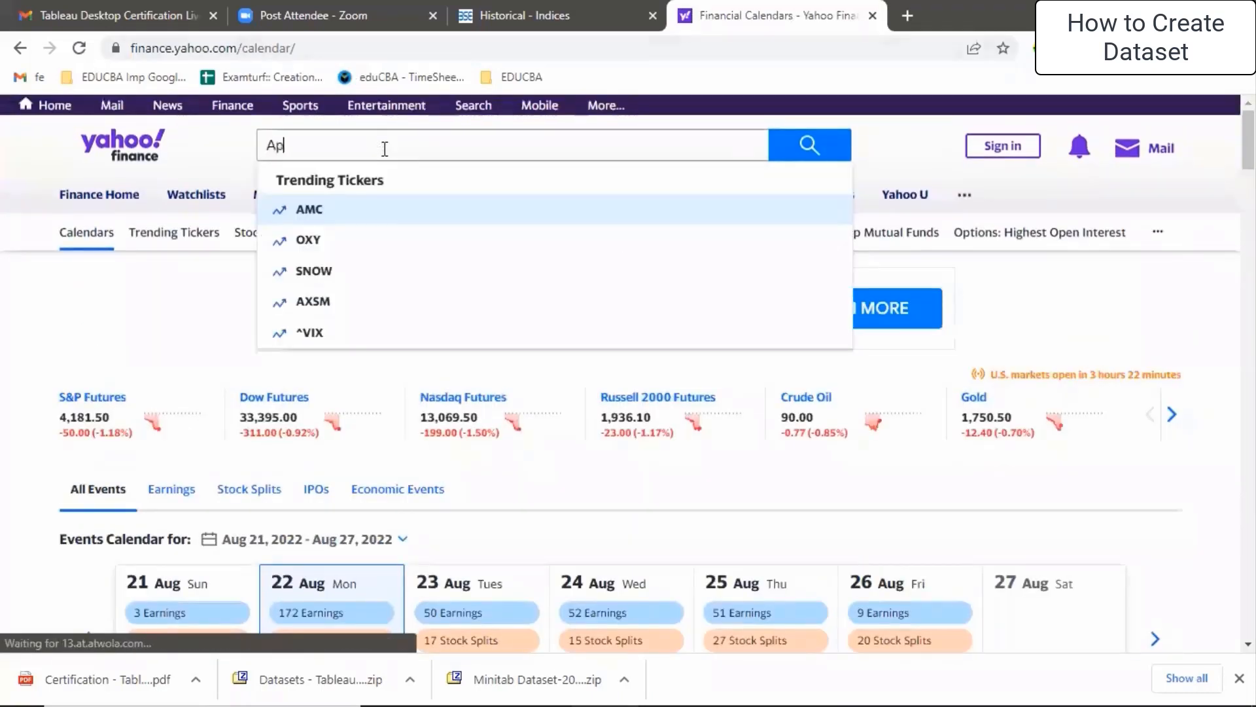
{"action": "left_click", "coordinate": [366, 265]}
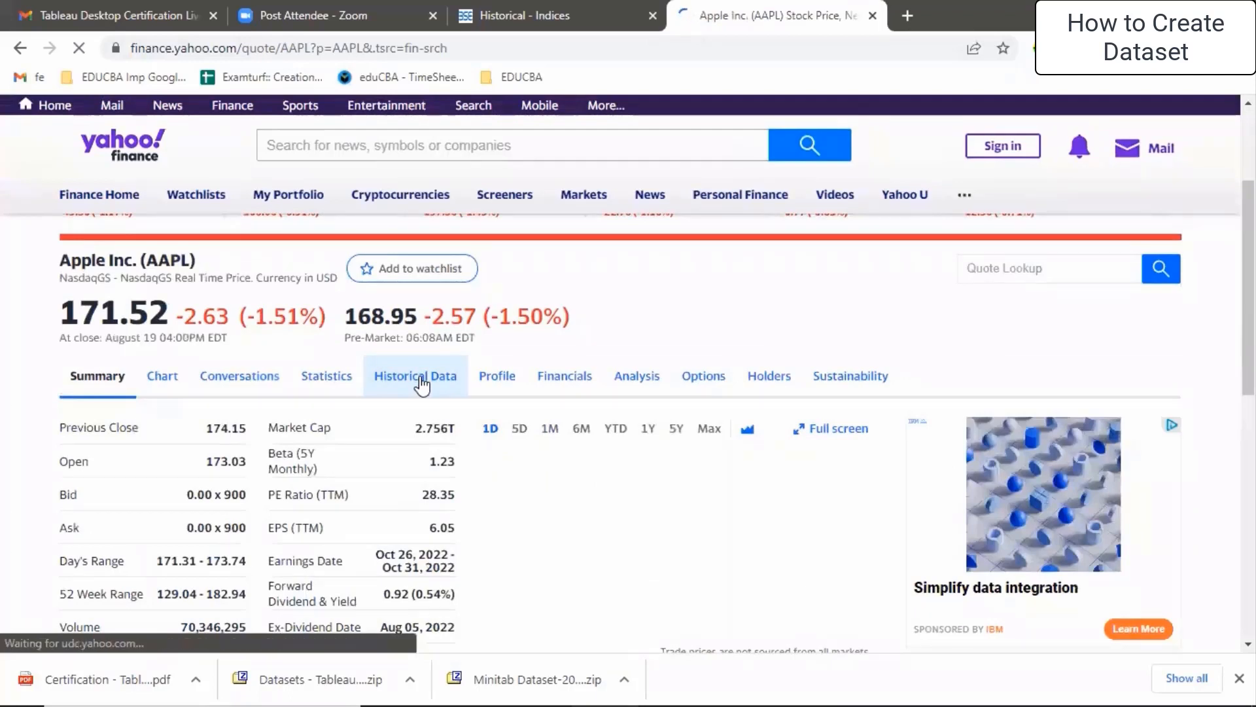
{"action": "left_click", "coordinate": [421, 385]}
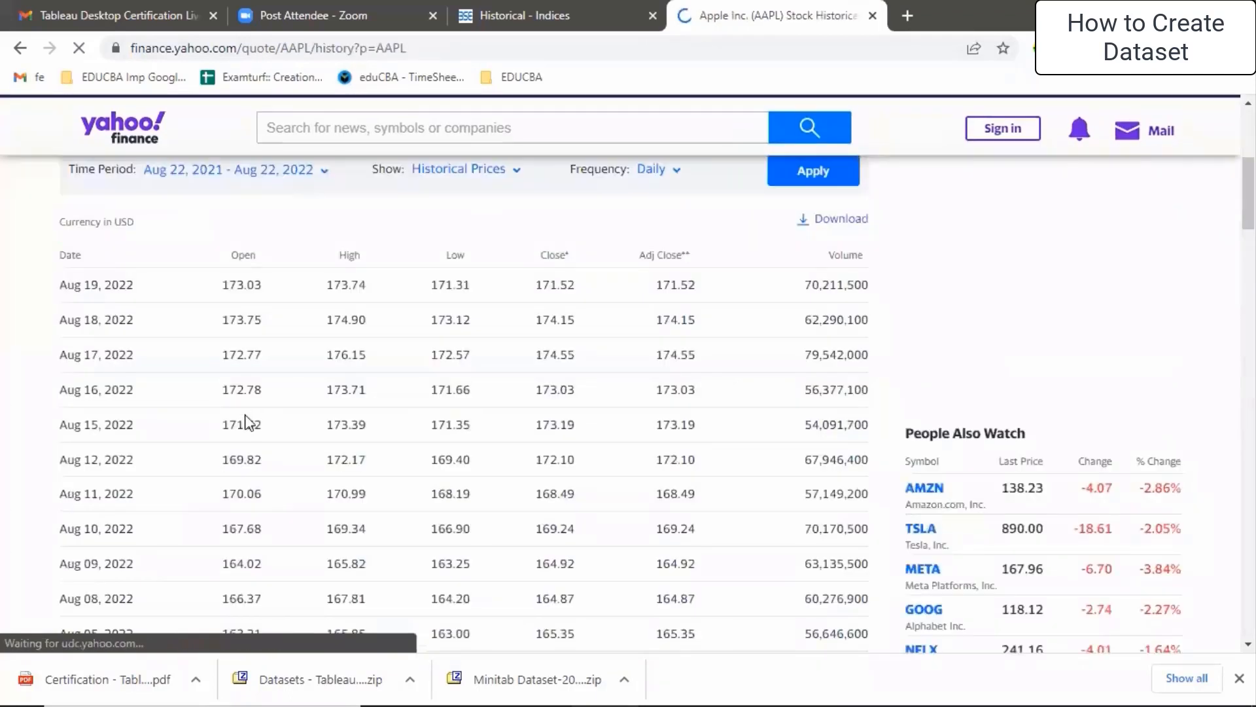
{"action": "scroll", "coordinate": [246, 422], "scroll_direction": "up", "scroll_amount": 4}
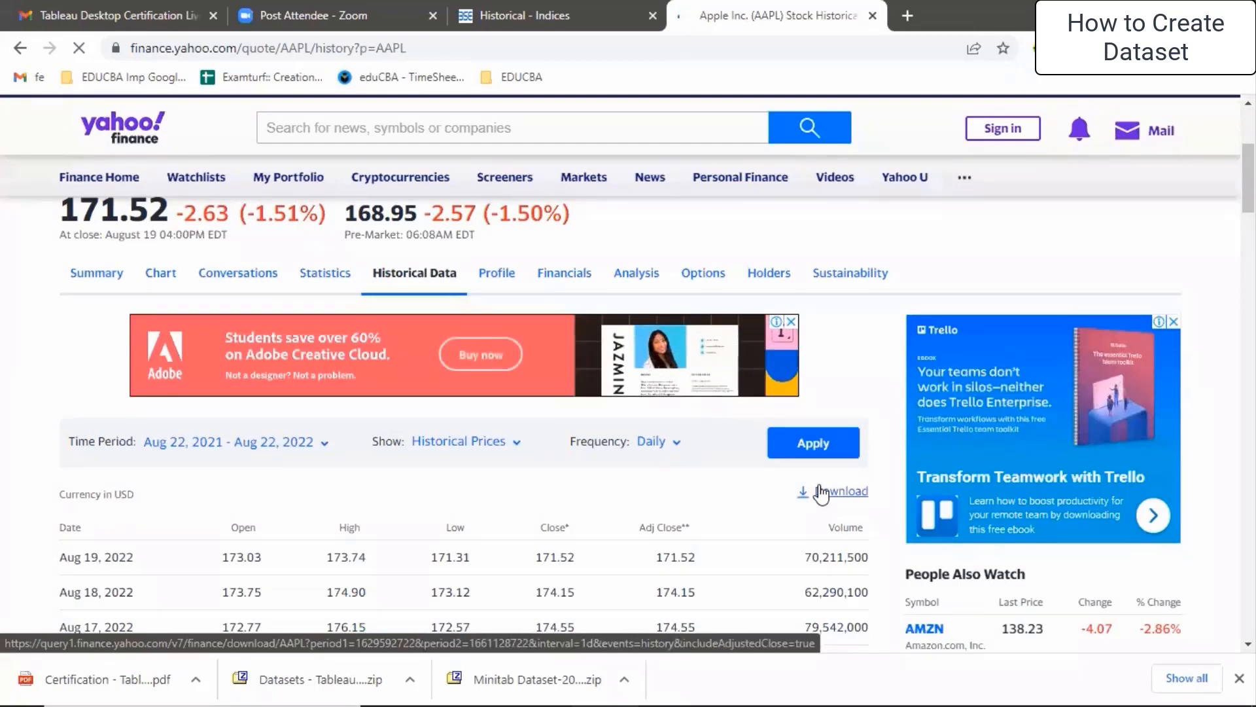
{"action": "left_click", "coordinate": [791, 322]}
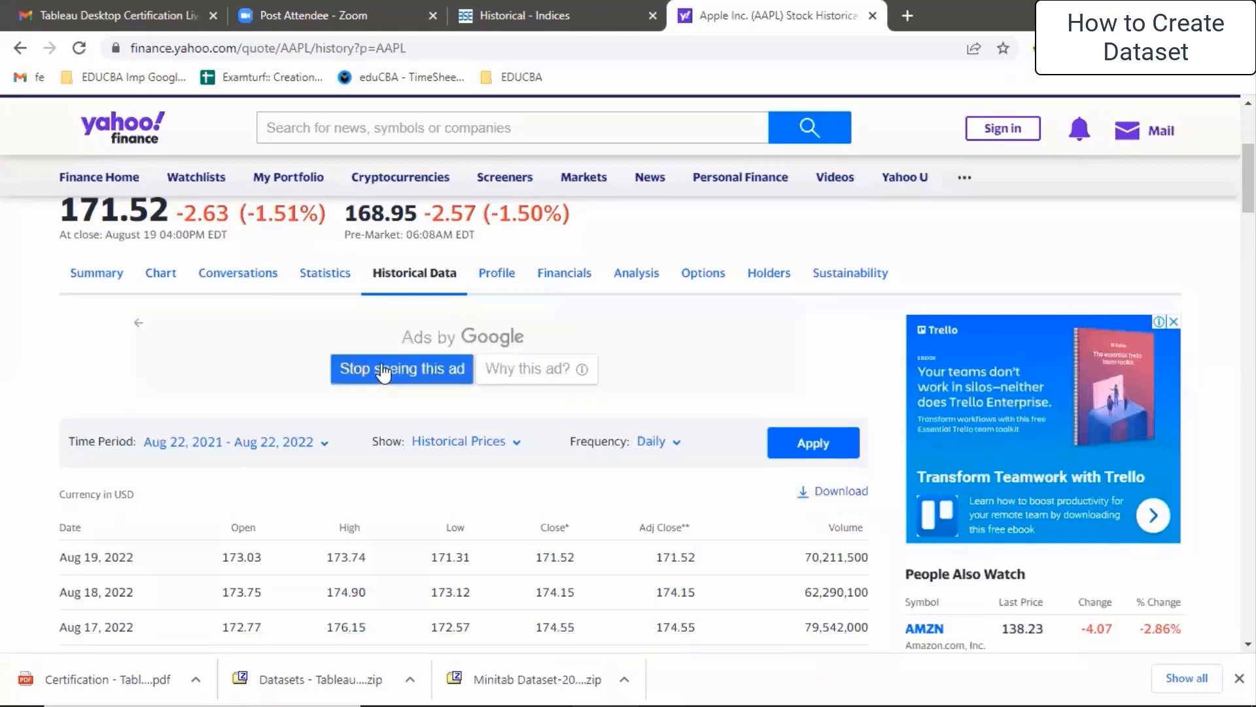
{"action": "left_click", "coordinate": [384, 372]}
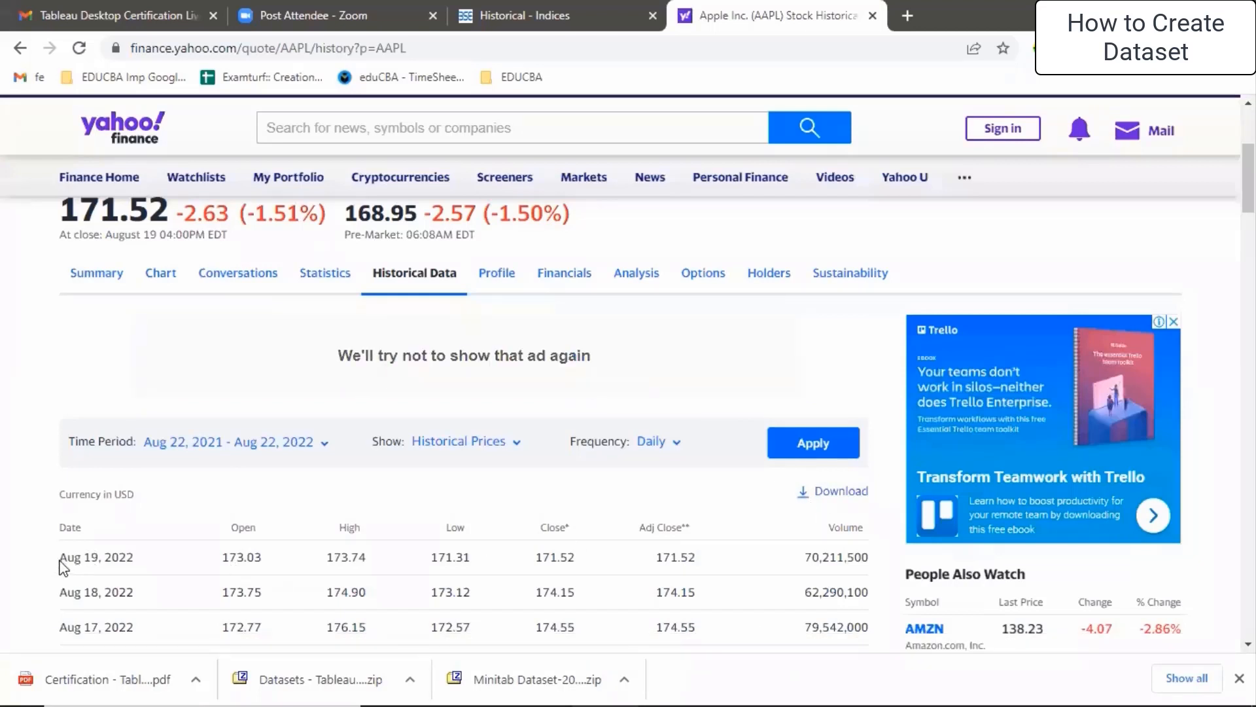
Copy Apple's historical price rows starting at Aug 19, 2022, switch to Tableau, and paste them as a new data source
{"action": "left_click_drag", "start_coordinate": [62, 557], "coordinate": [873, 589]}
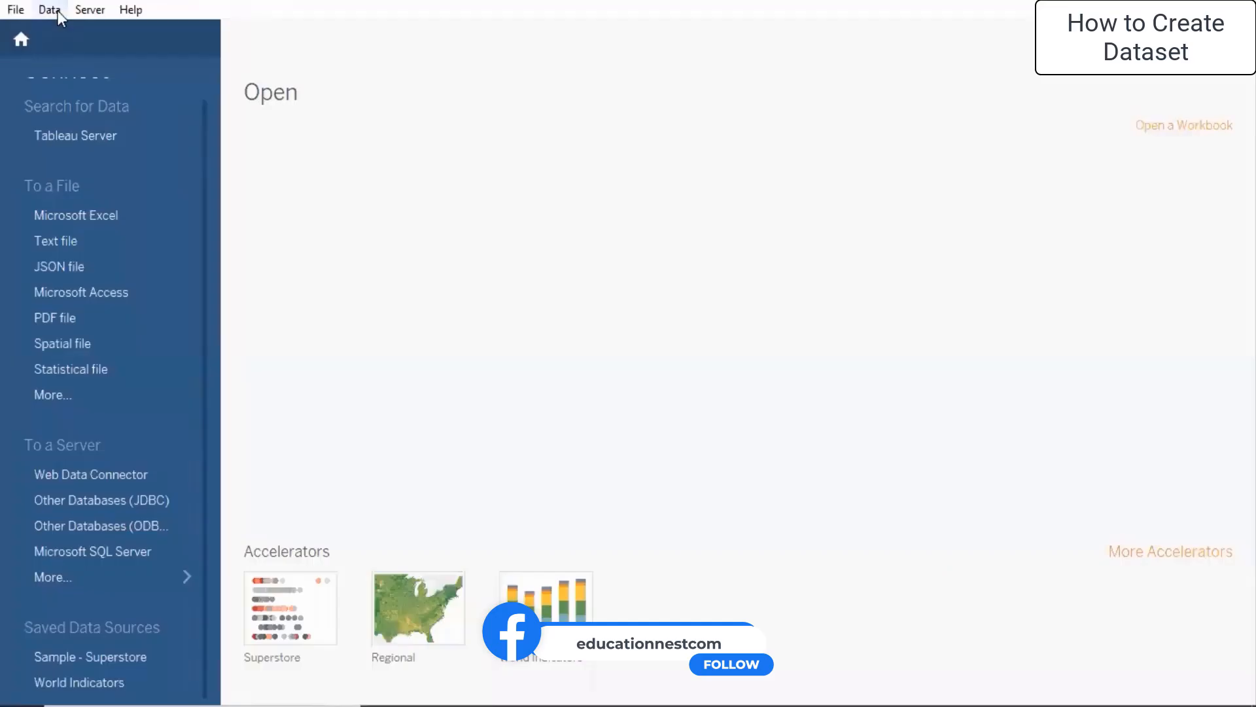
{"action": "left_click", "coordinate": [49, 9]}
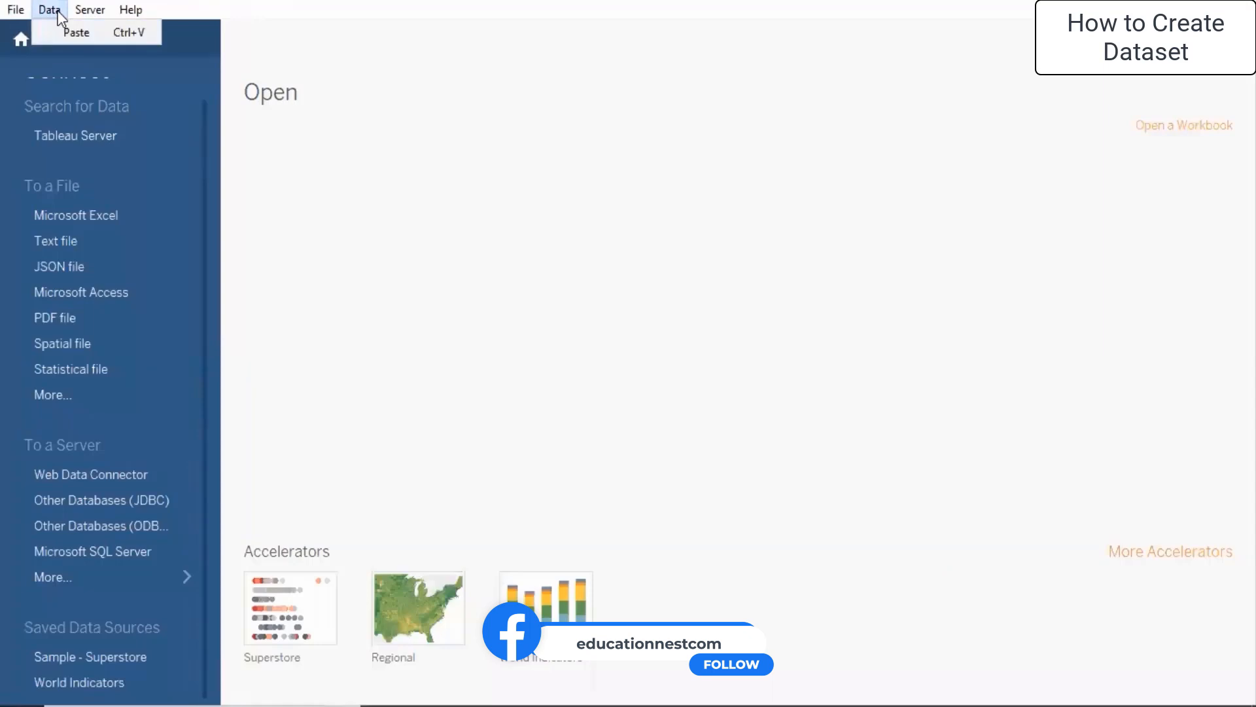
{"action": "left_click", "coordinate": [101, 30]}
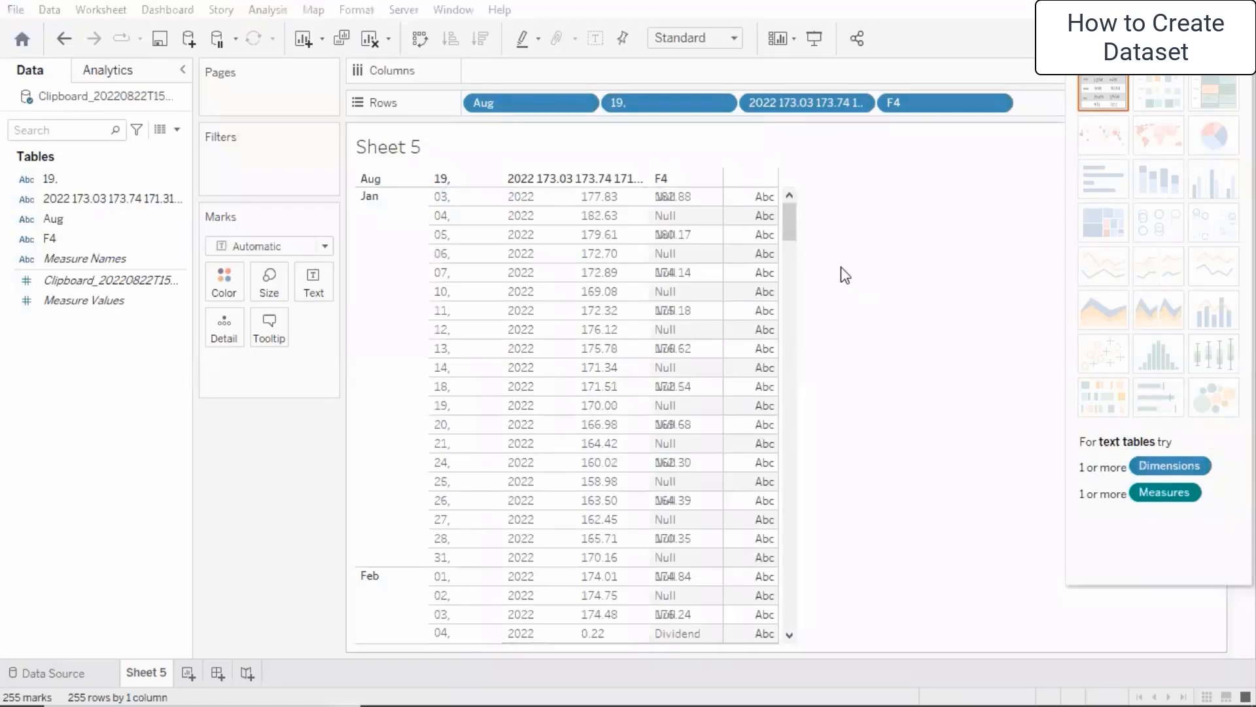
Look through the pasted price rows on Sheet 5 and sort the Aug month column by data source order
{"action": "scroll", "coordinate": [500, 387], "scroll_direction": "down", "scroll_amount": 20}
{"action": "scroll", "coordinate": [500, 387], "scroll_direction": "down", "scroll_amount": 8}
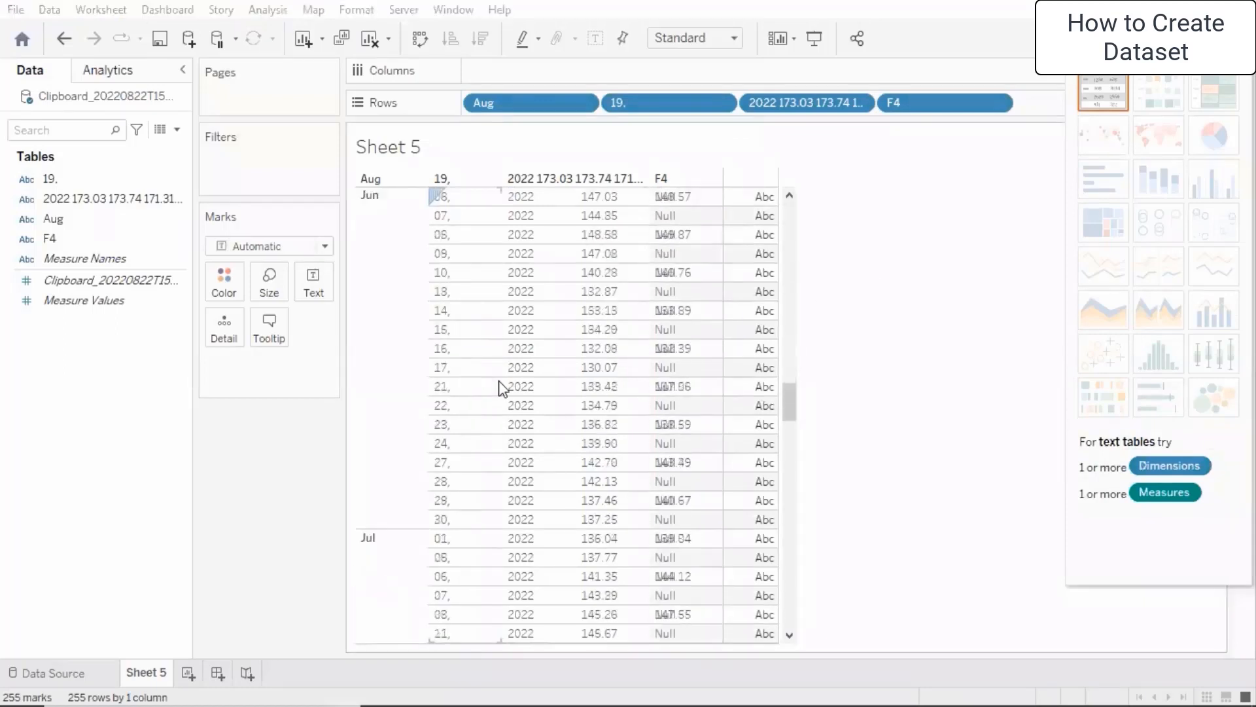
{"action": "left_click_drag", "start_coordinate": [789, 391], "coordinate": [779, 611]}
{"action": "left_click_drag", "start_coordinate": [788, 487], "coordinate": [788, 182]}
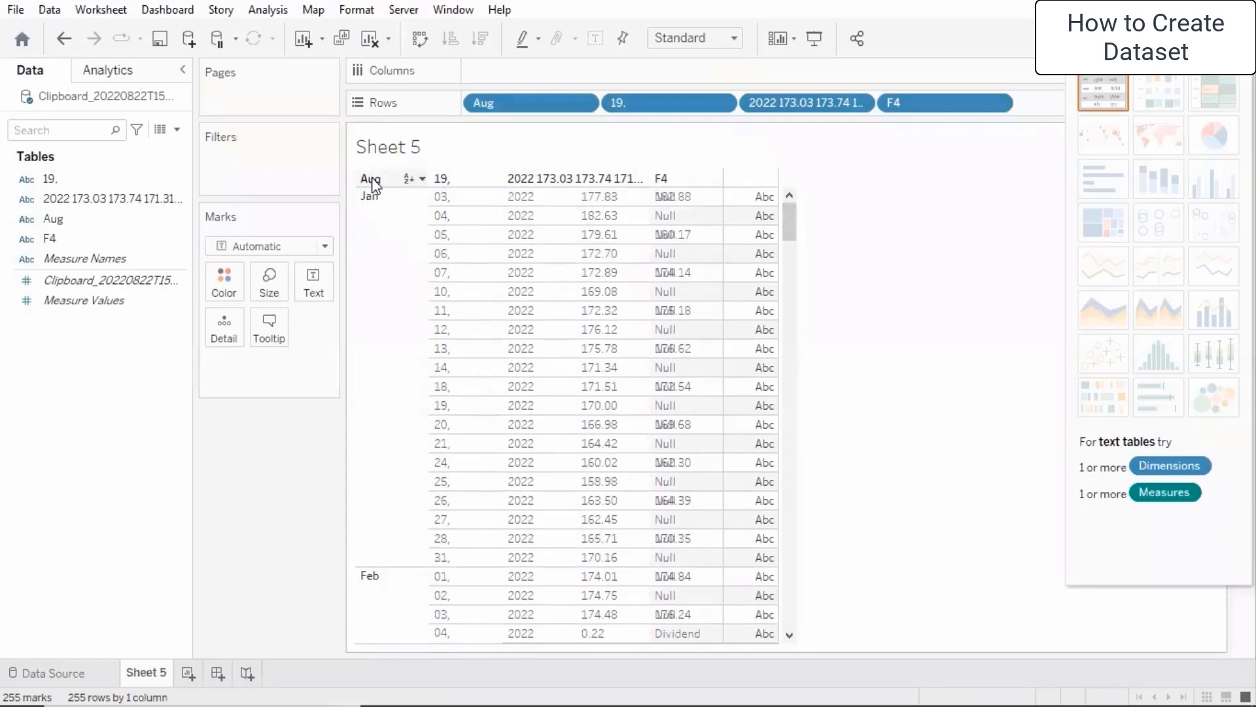
{"action": "left_click", "coordinate": [422, 180]}
{"action": "left_click", "coordinate": [478, 202]}
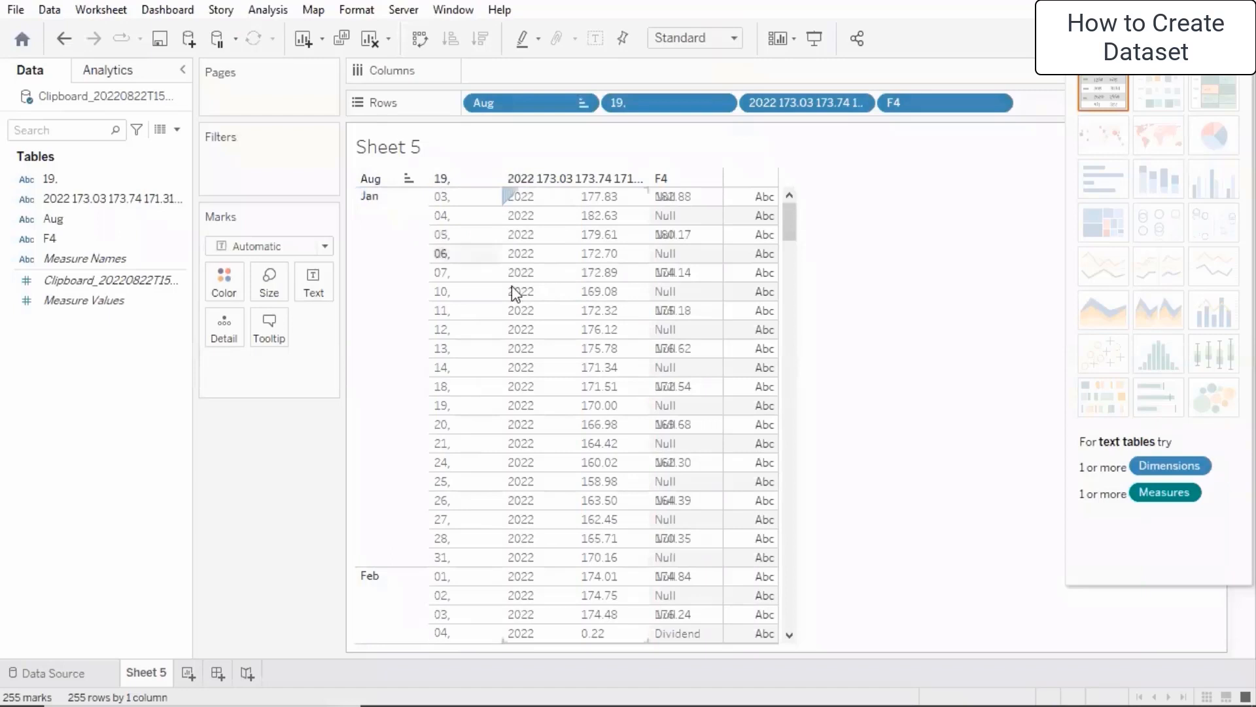
Sort the Aug month column on Sheet 5 alphabetically and check the reordered rows
{"action": "left_click", "coordinate": [423, 182]}
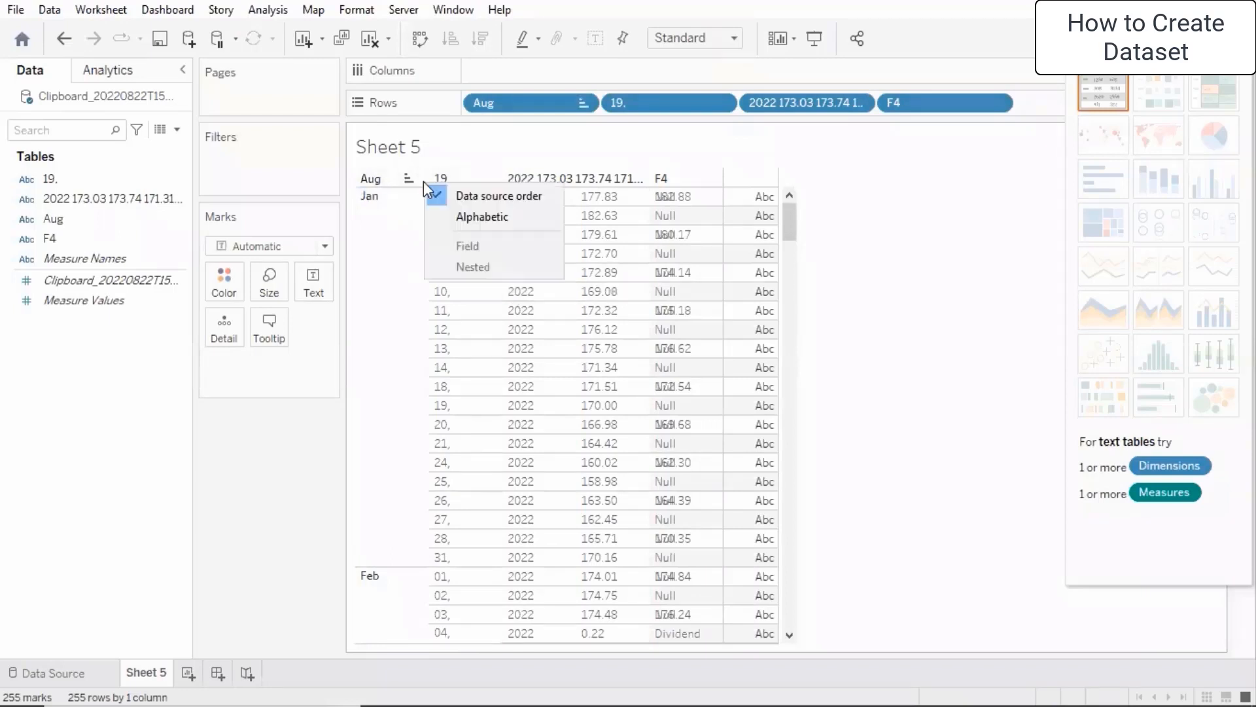
{"action": "left_click", "coordinate": [461, 219]}
{"action": "scroll", "coordinate": [403, 276], "scroll_direction": "down", "scroll_amount": 17}
{"action": "scroll", "coordinate": [409, 278], "scroll_direction": "up", "scroll_amount": 14}
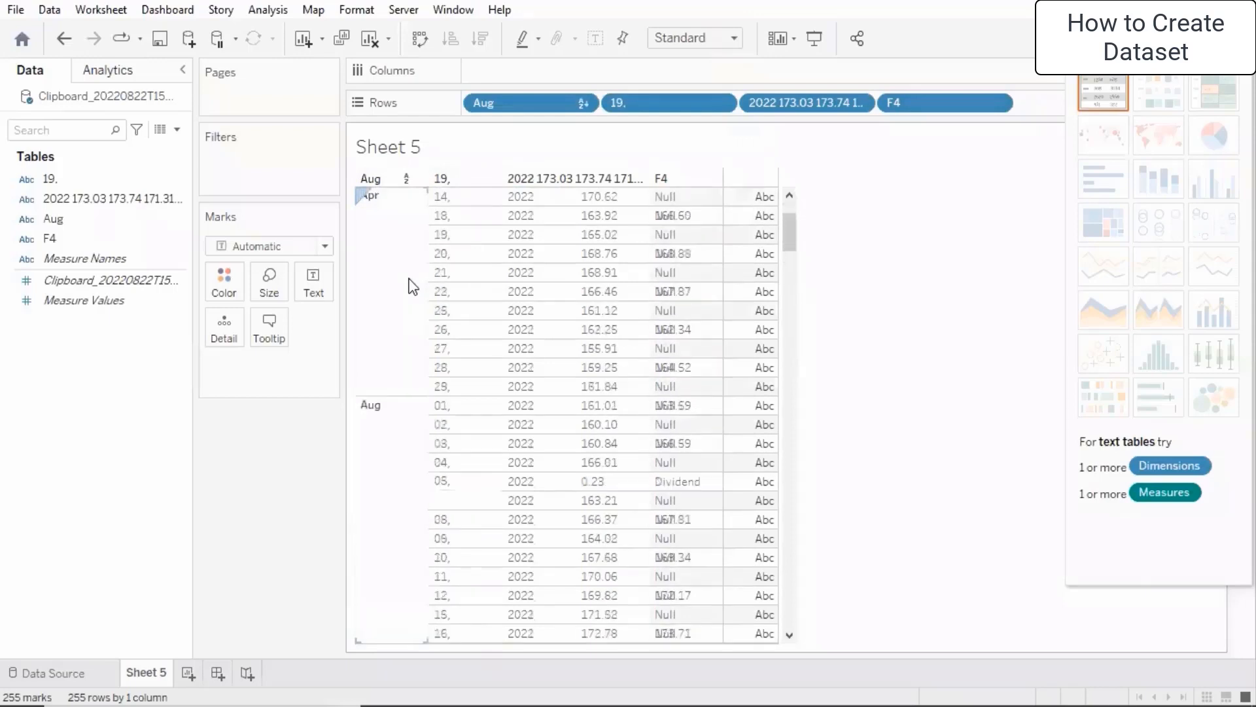
{"action": "scroll", "coordinate": [445, 284], "scroll_direction": "up", "scroll_amount": 3}
{"action": "left_click_drag", "start_coordinate": [789, 213], "coordinate": [782, 163]}
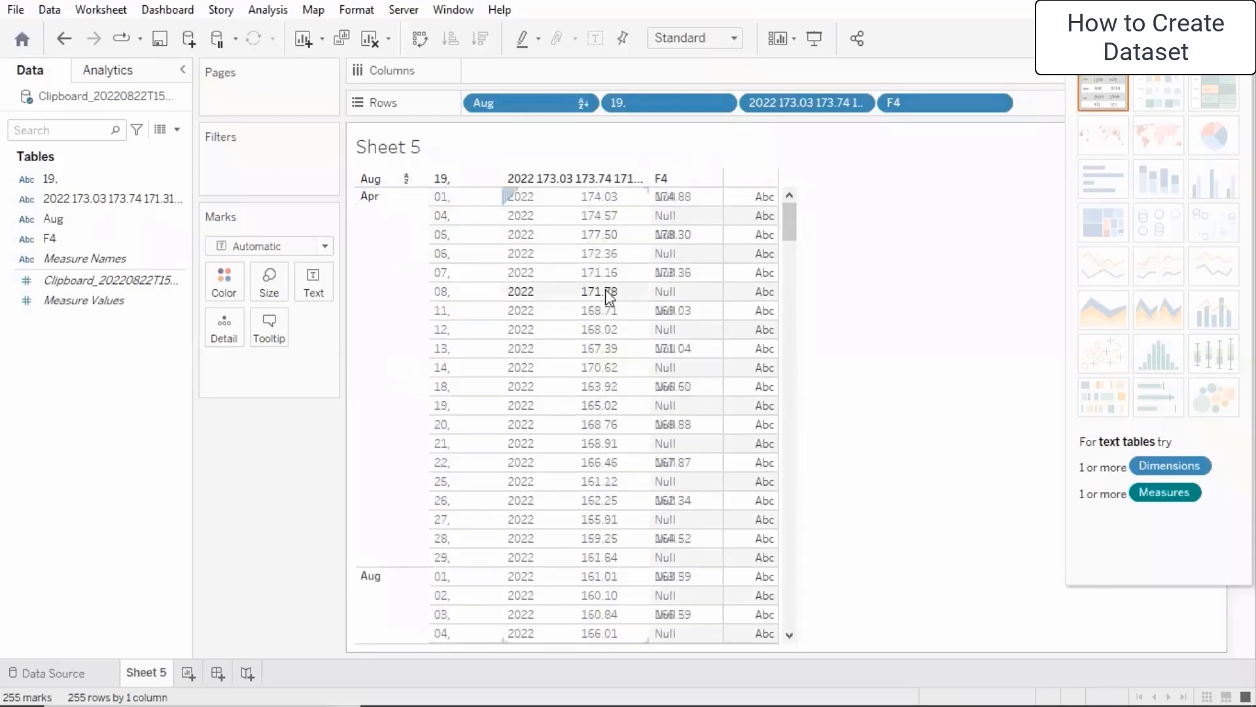
Increase the row height of the price table on Sheet 5
{"action": "left_click_drag", "start_coordinate": [596, 411], "coordinate": [595, 412]}
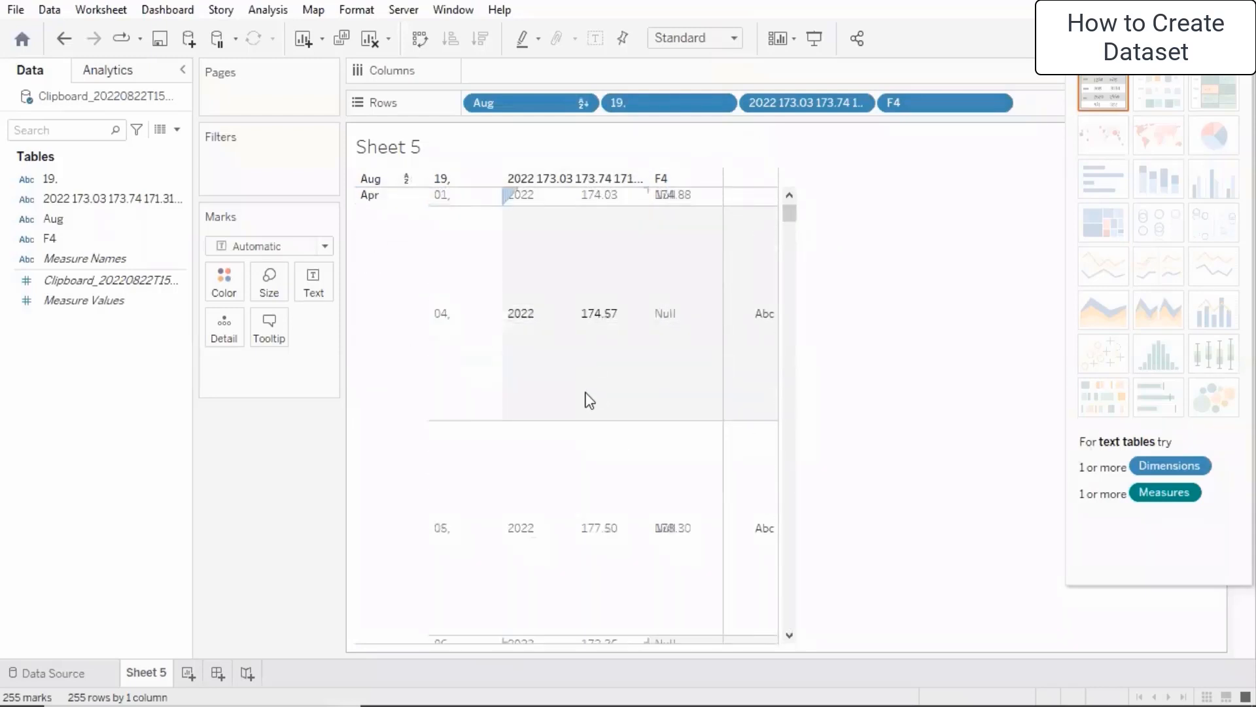